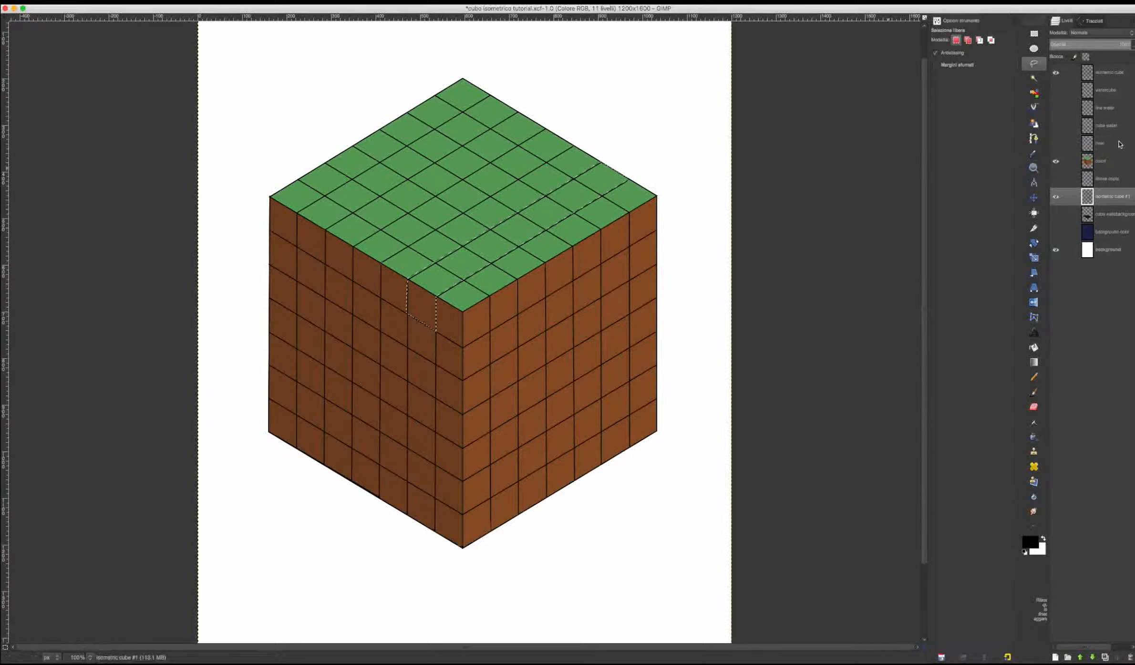
Show the blue river layer on the isometric cube and clear the current selection
{"action": "left_click", "coordinate": [1057, 144]}
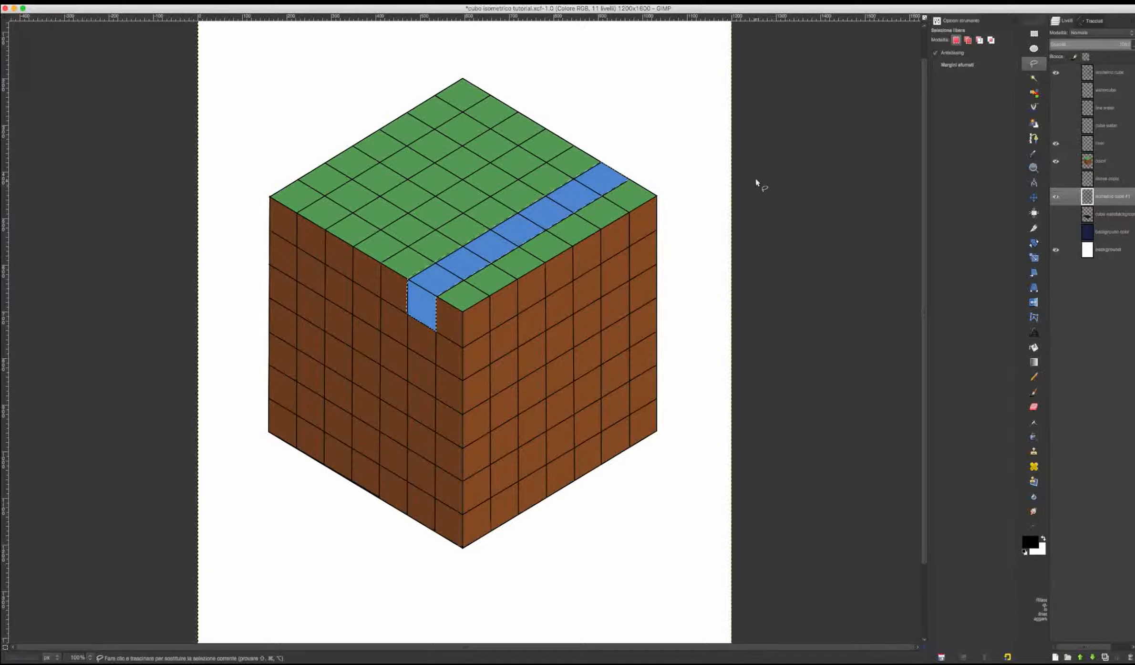
{"action": "key", "text": "r"}
{"action": "left_click", "coordinate": [720, 175]}
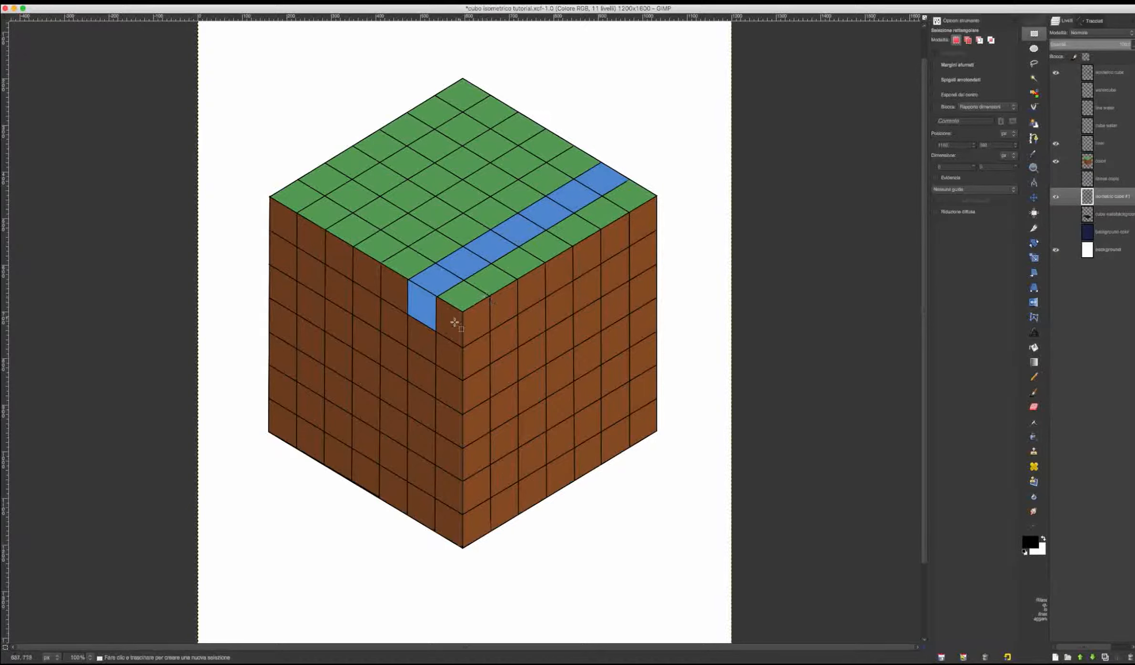
Make the river layer active and compare the artwork with the isometric cube grid hidden and shown
{"action": "left_click", "coordinate": [1057, 74]}
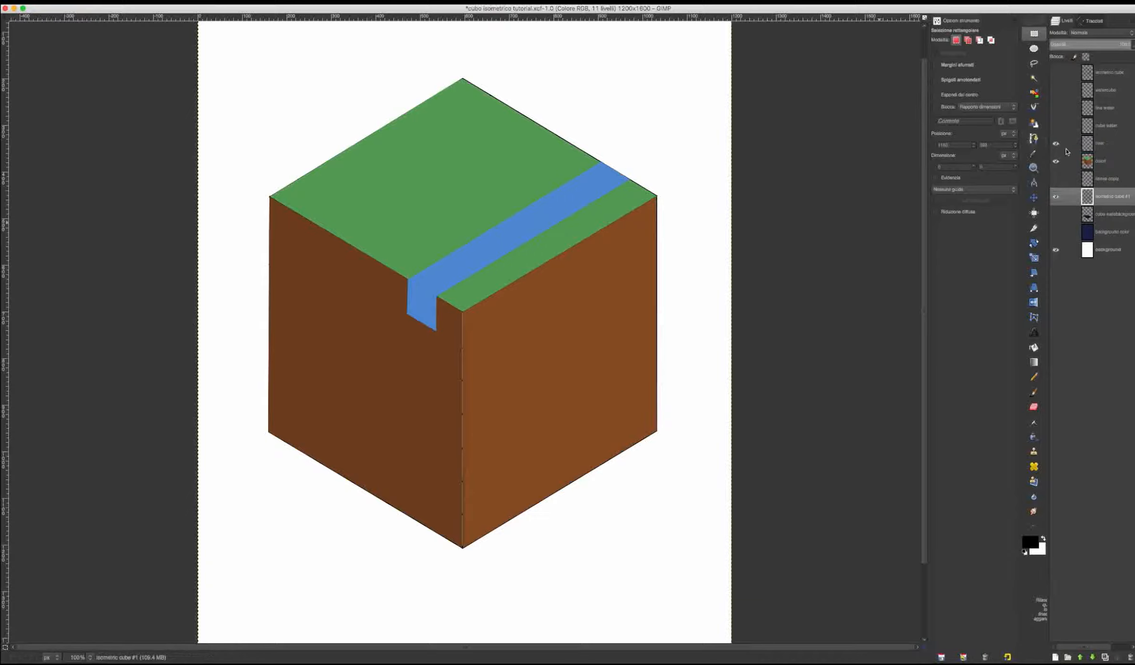
{"action": "left_click", "coordinate": [1108, 145]}
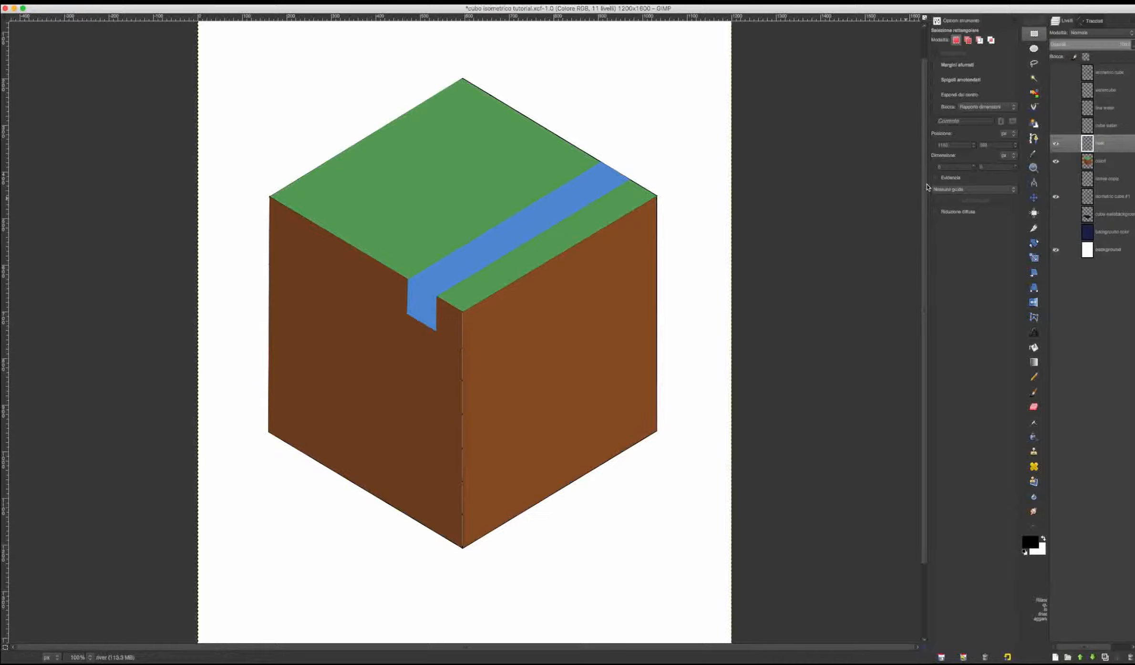
{"action": "left_click", "coordinate": [1056, 73]}
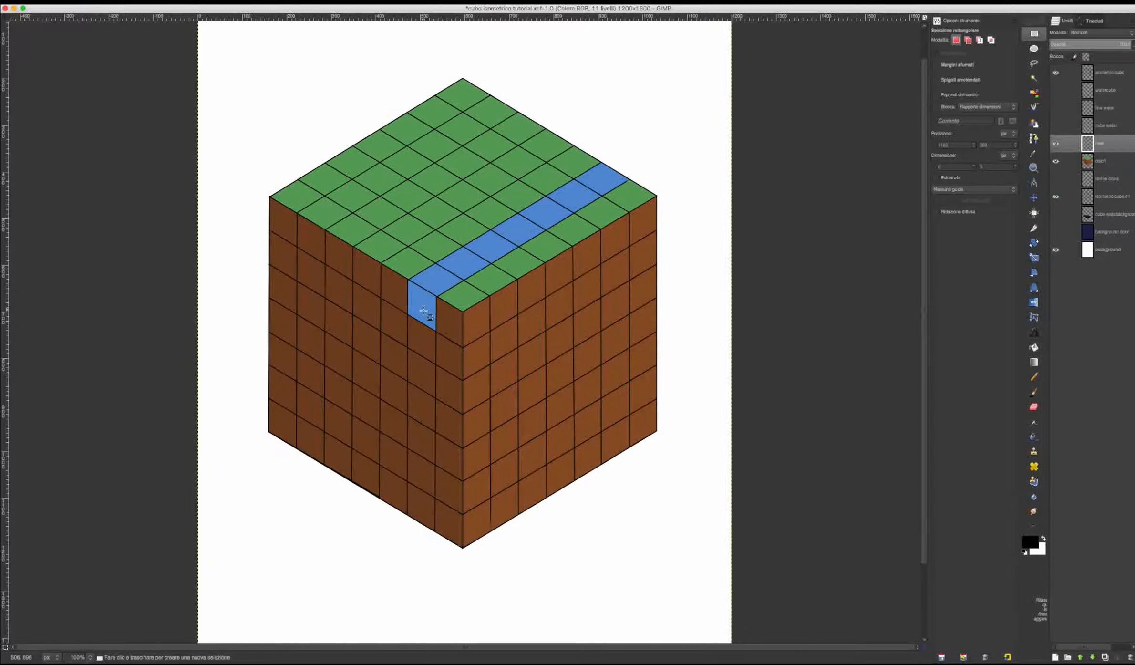
Preview the water colour layer and the water line layer one at a time, hiding each again
{"action": "key", "text": "plus"}
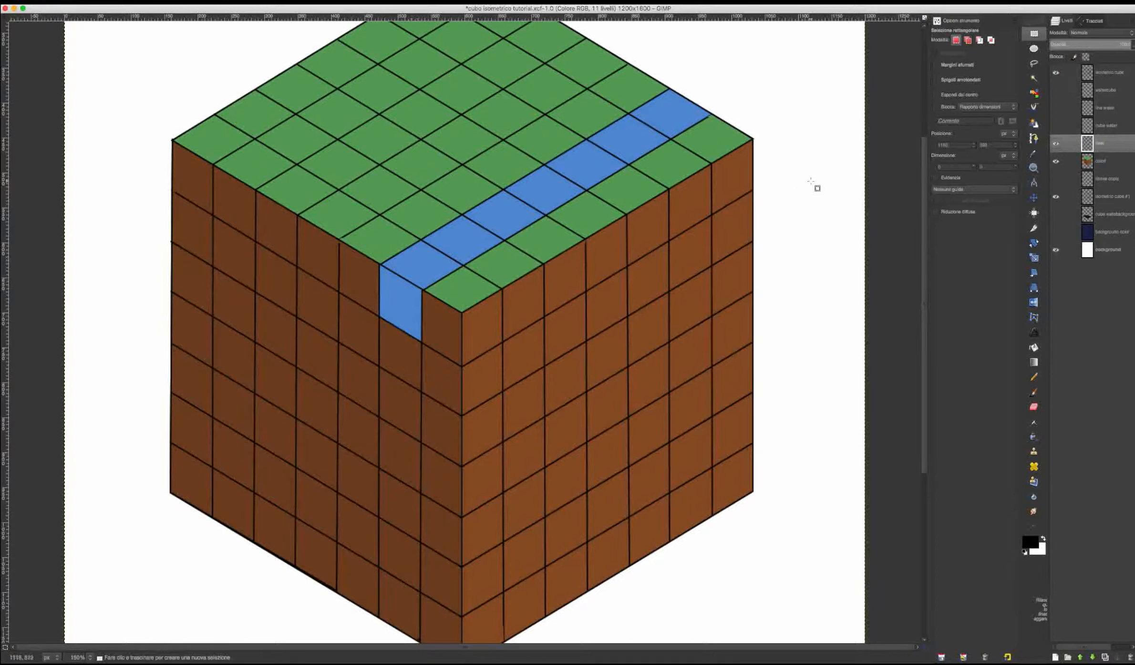
{"action": "left_click", "coordinate": [1057, 127]}
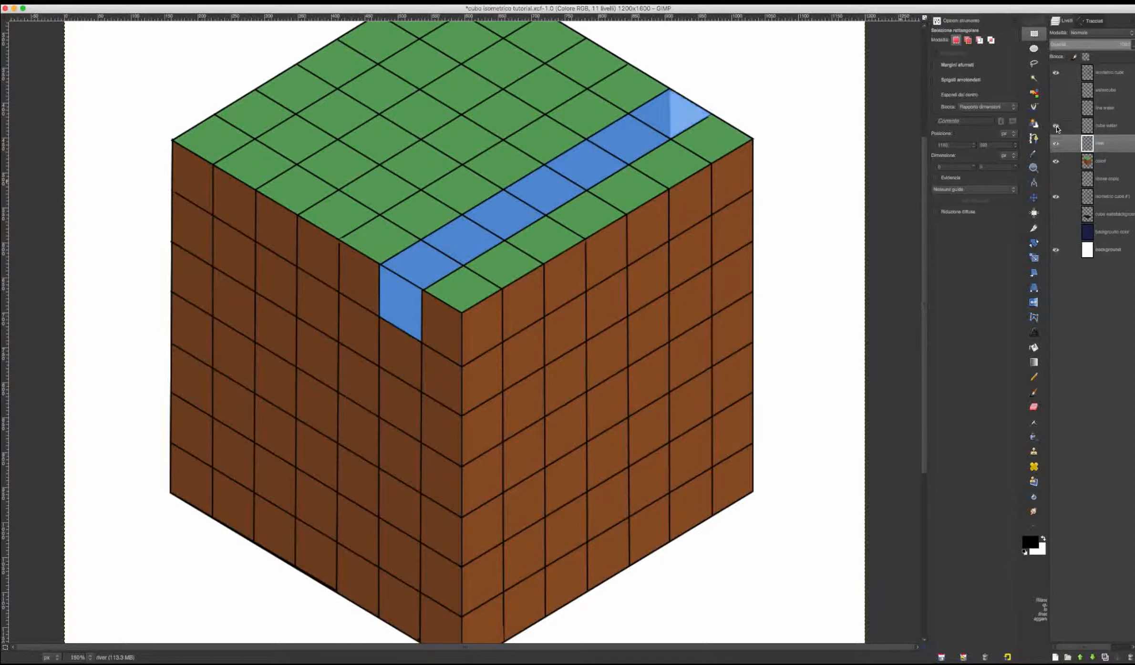
{"action": "left_click", "coordinate": [1056, 126]}
{"action": "left_click", "coordinate": [1056, 109]}
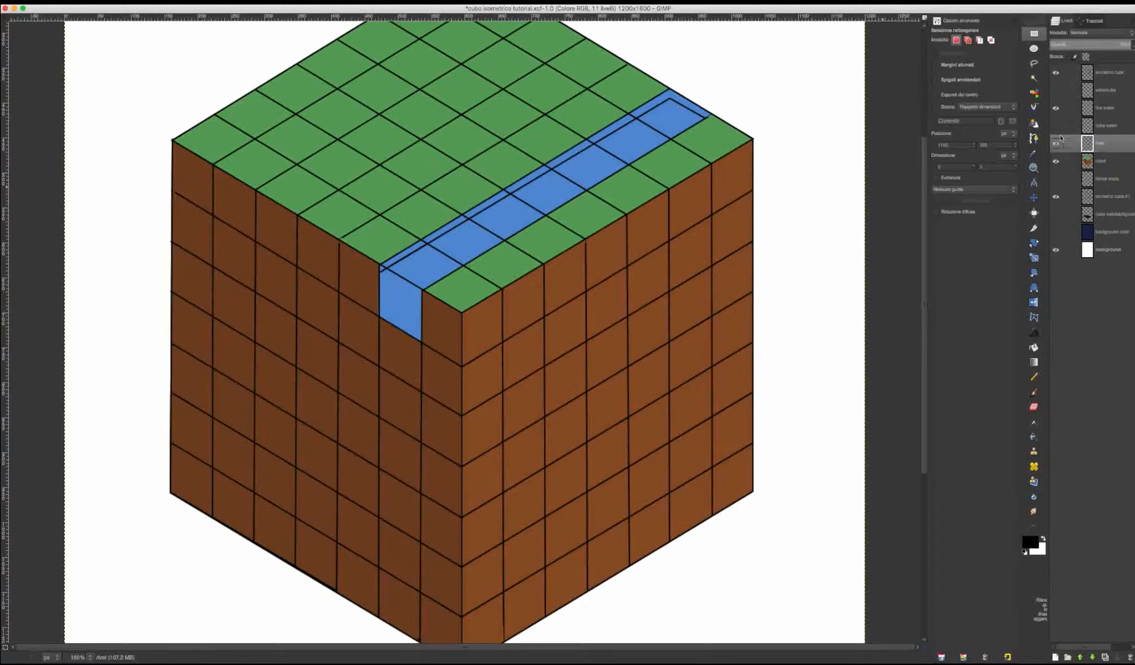
{"action": "left_click", "coordinate": [1057, 107]}
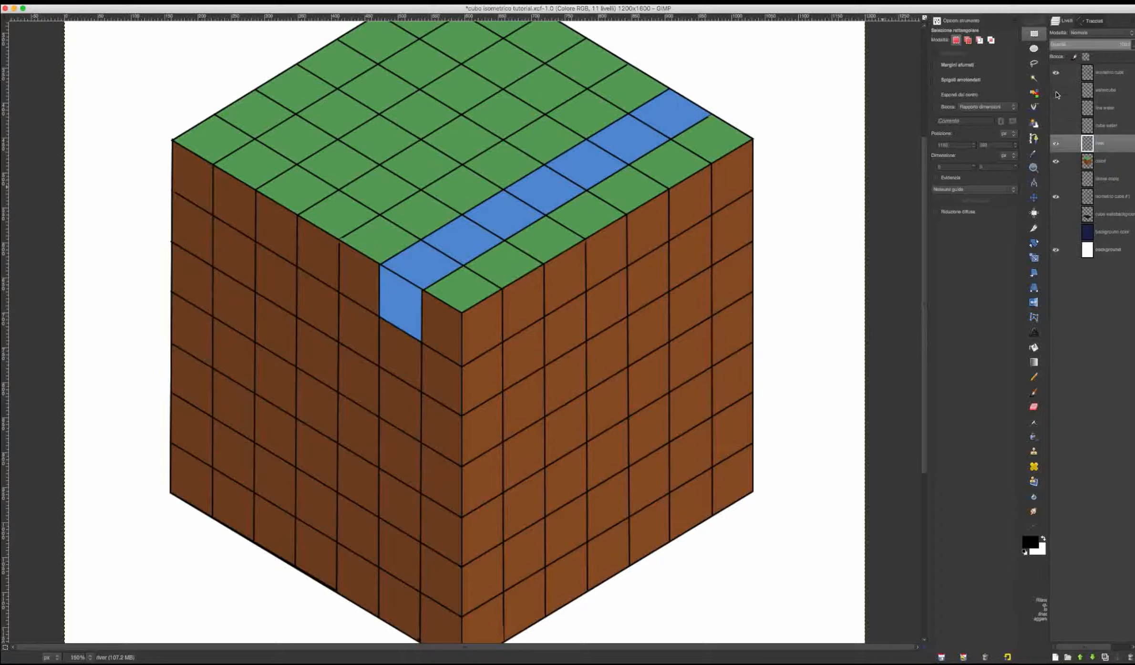
Show the layer with the river channel's inner edge lines and compare it with the grid hidden and shown
{"action": "left_click", "coordinate": [1057, 91]}
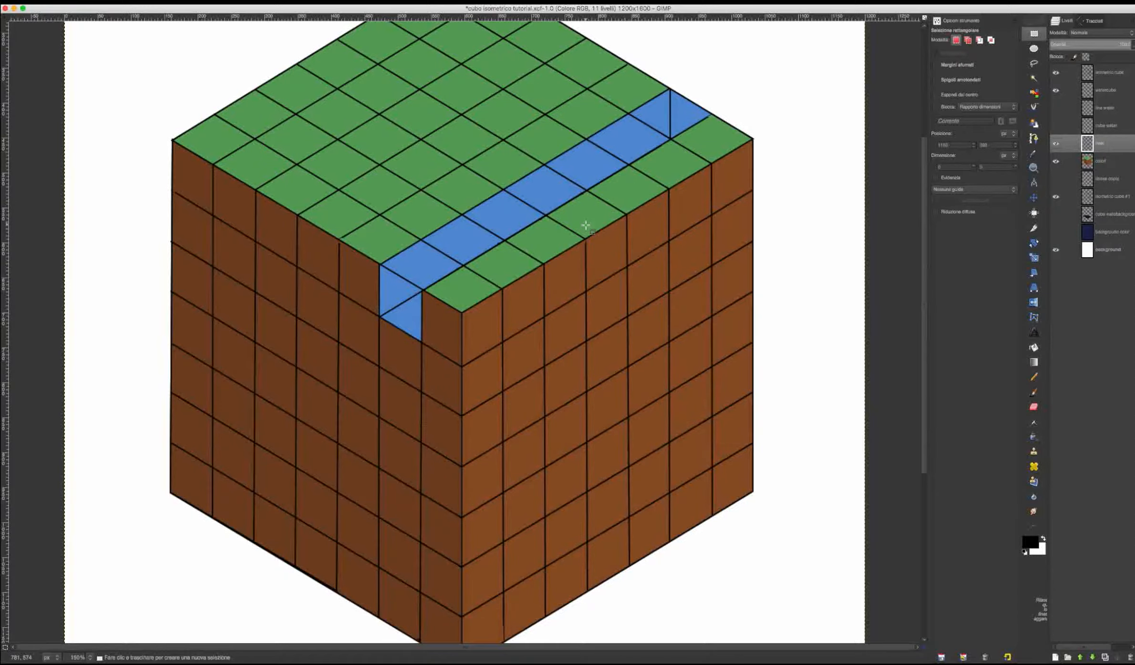
{"action": "key", "text": "1"}
{"action": "left_click", "coordinate": [1056, 73]}
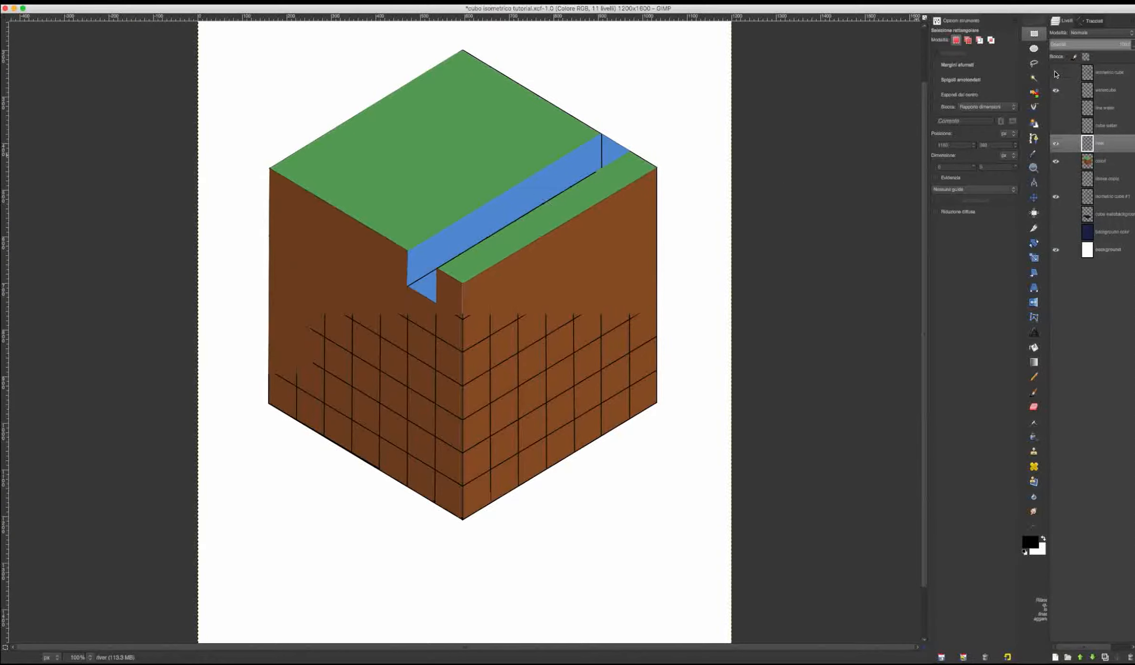
{"action": "left_click", "coordinate": [1056, 92]}
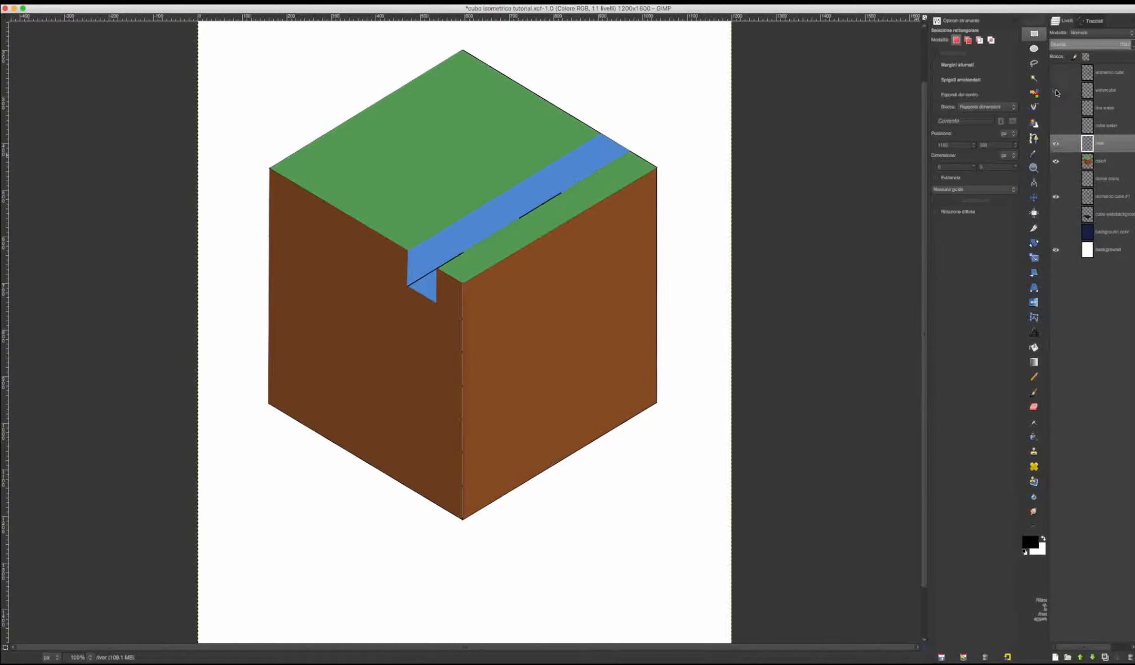
{"action": "left_click", "coordinate": [1056, 91]}
{"action": "left_click", "coordinate": [1057, 92]}
{"action": "left_click", "coordinate": [1057, 72]}
{"action": "left_click", "coordinate": [1057, 90]}
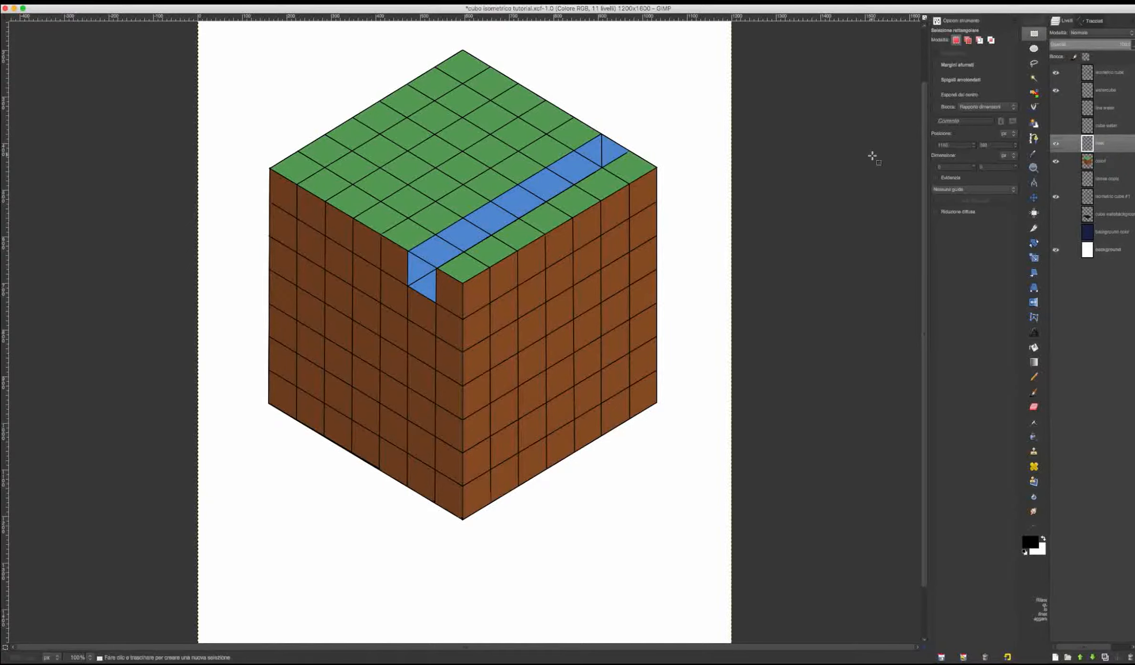
Select the triangular face at the far end of the river channel with the Free Select tool
{"action": "scroll", "coordinate": [637, 135], "scroll_direction": "up", "scroll_amount": 3}
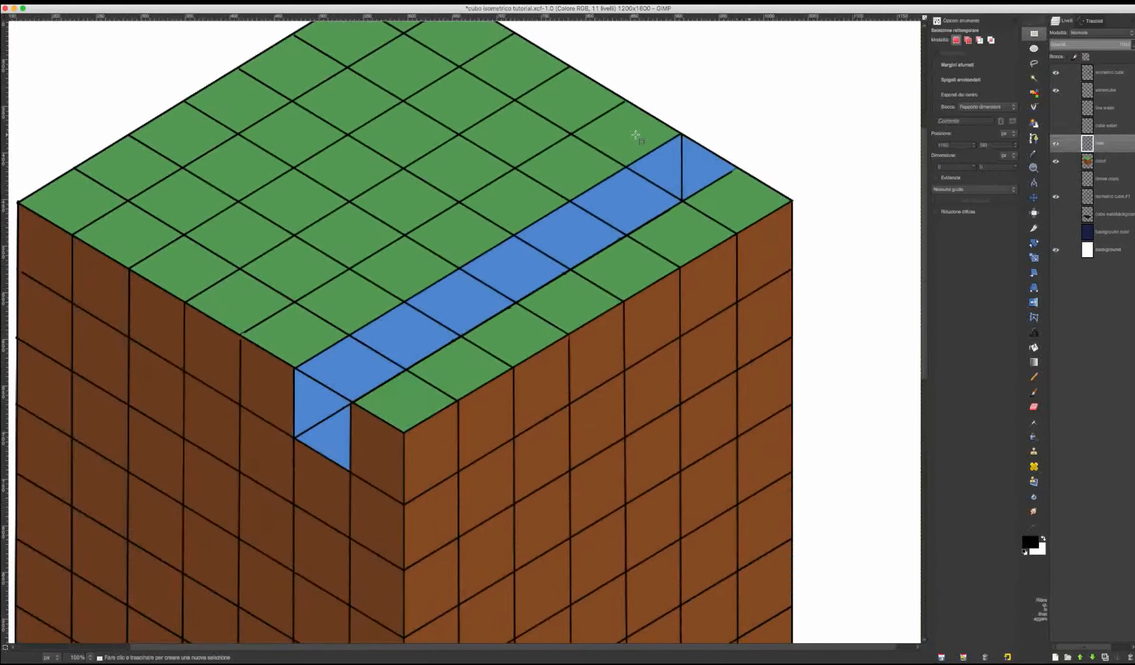
{"action": "key", "text": "f"}
{"action": "left_click", "coordinate": [705, 135]}
{"action": "left_click", "coordinate": [705, 234]}
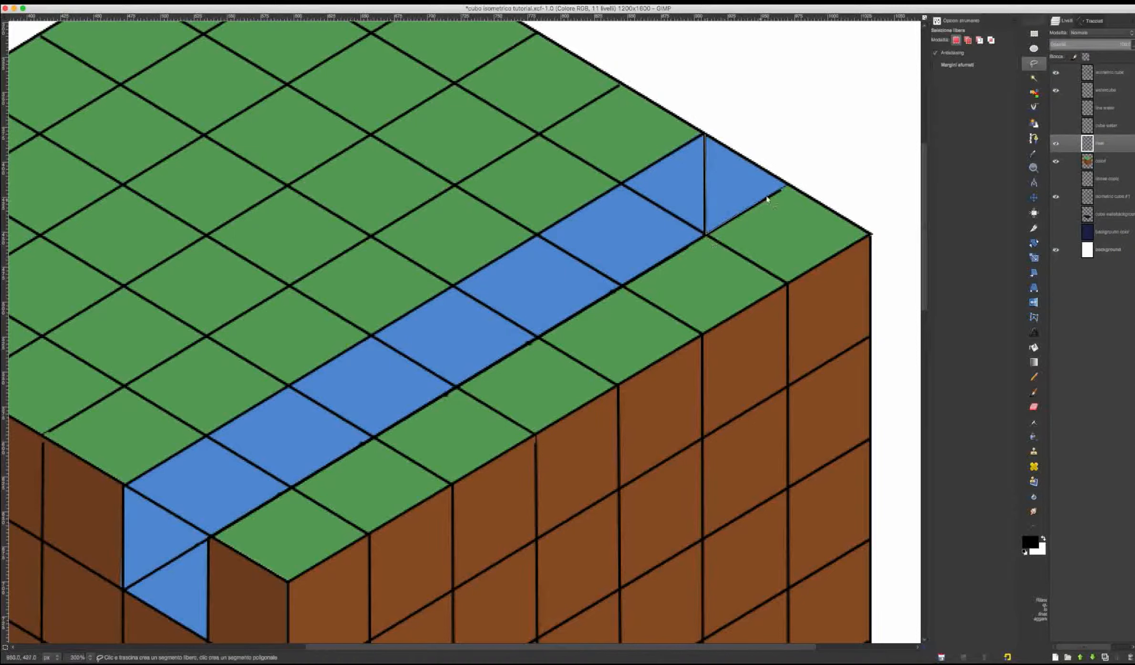
{"action": "left_click", "coordinate": [786, 184]}
{"action": "left_click", "coordinate": [706, 135]}
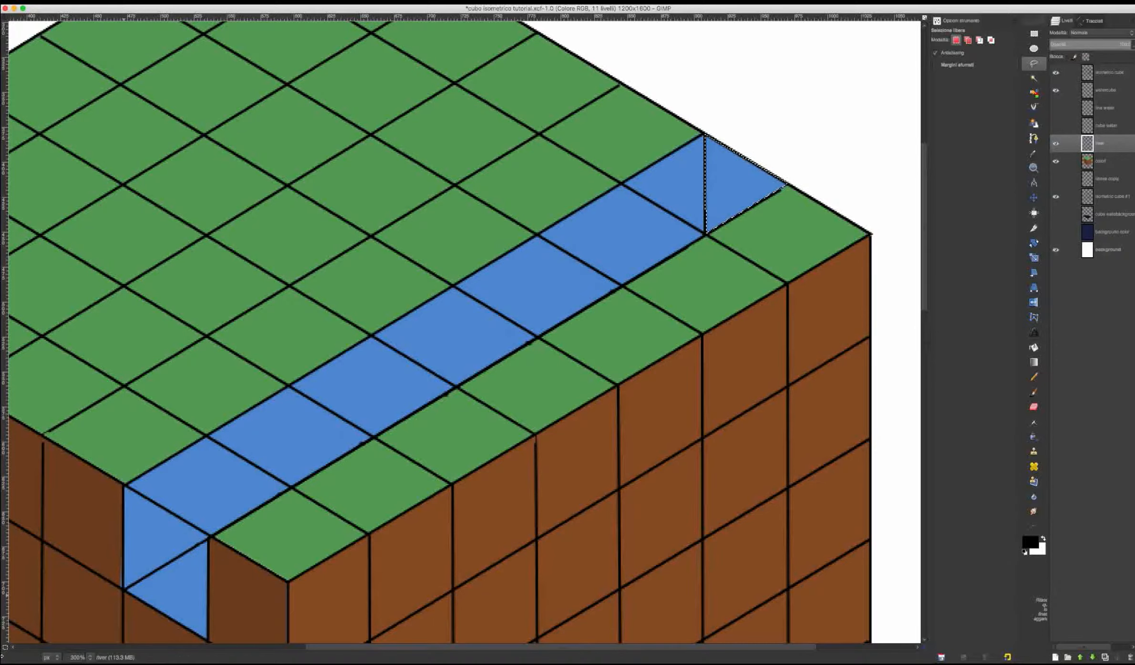
Select the triangular face at the river's near end, on the cube's dark brown side, with the Free Select tool
{"action": "left_click", "coordinate": [124, 589]}
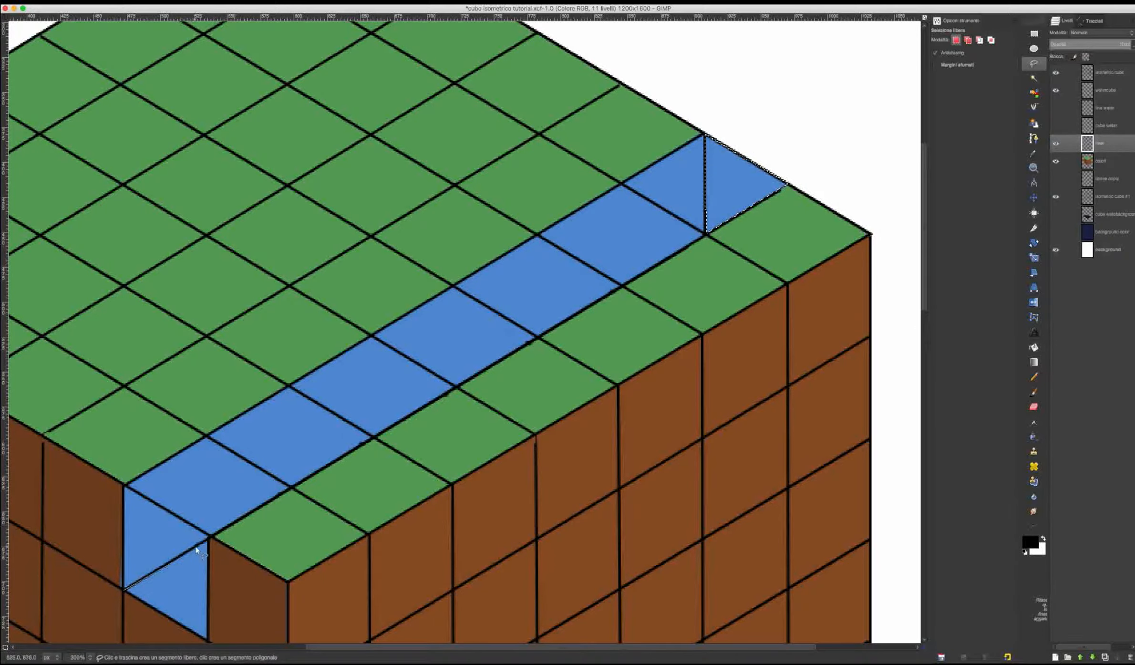
{"action": "left_click", "coordinate": [207, 540]}
{"action": "scroll", "coordinate": [208, 538], "scroll_direction": "down", "scroll_amount": 5}
{"action": "scroll", "coordinate": [208, 537], "scroll_direction": "left", "scroll_amount": 4}
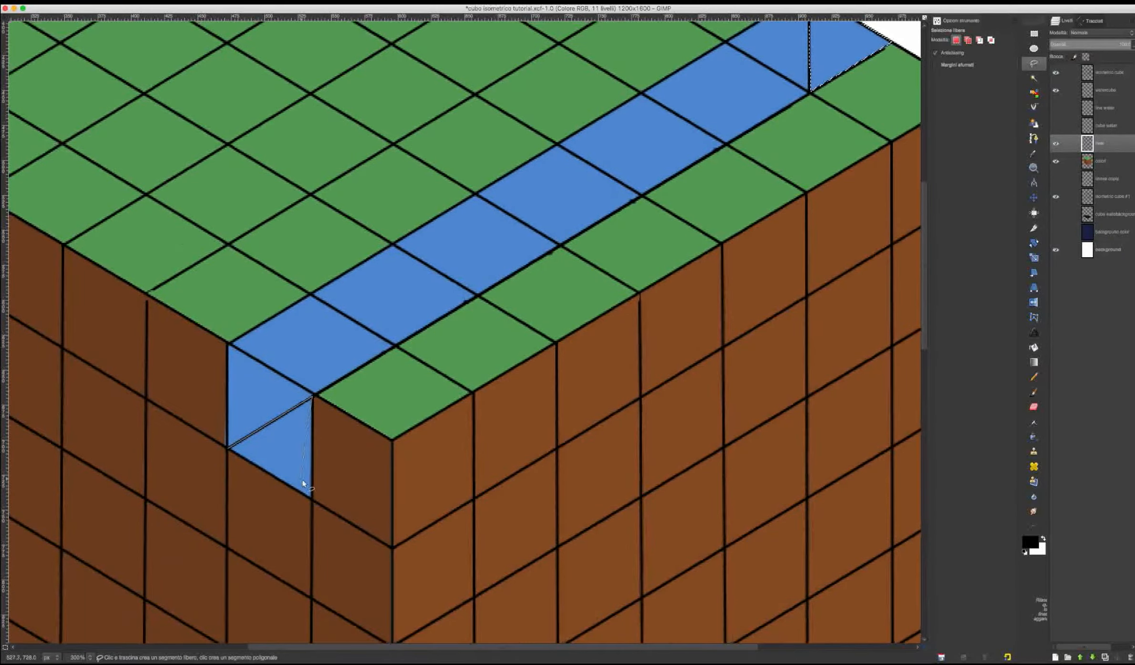
{"action": "left_click", "coordinate": [310, 496]}
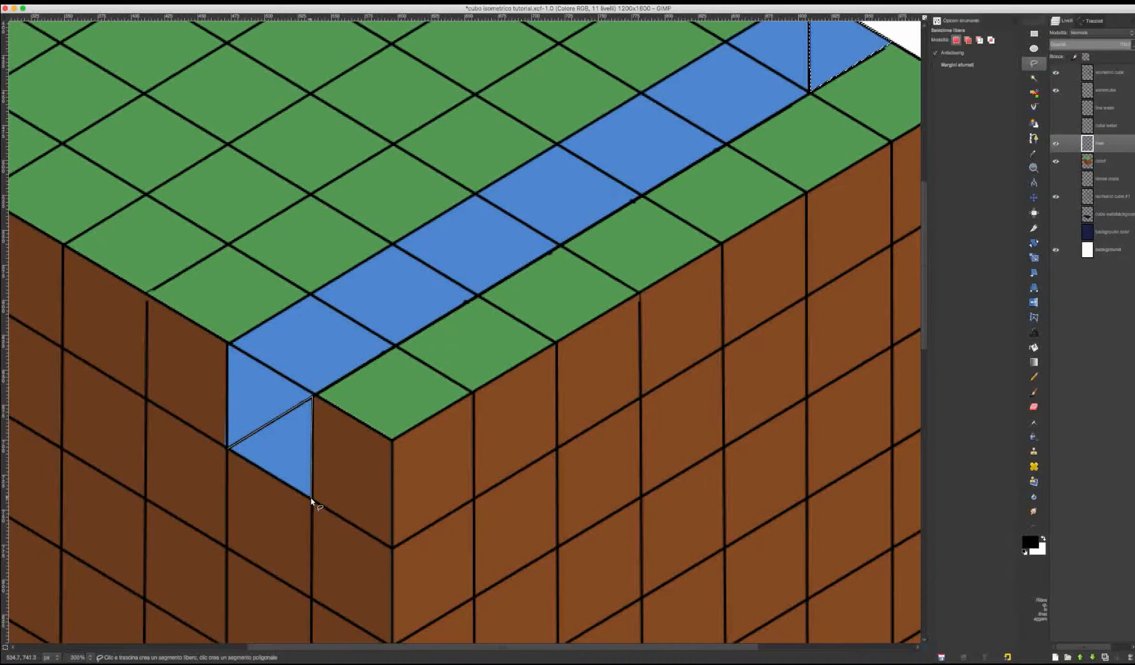
{"action": "left_click", "coordinate": [229, 448]}
{"action": "scroll", "coordinate": [238, 460], "scroll_direction": "down", "scroll_amount": 4}
{"action": "scroll", "coordinate": [239, 460], "scroll_direction": "left", "scroll_amount": 4}
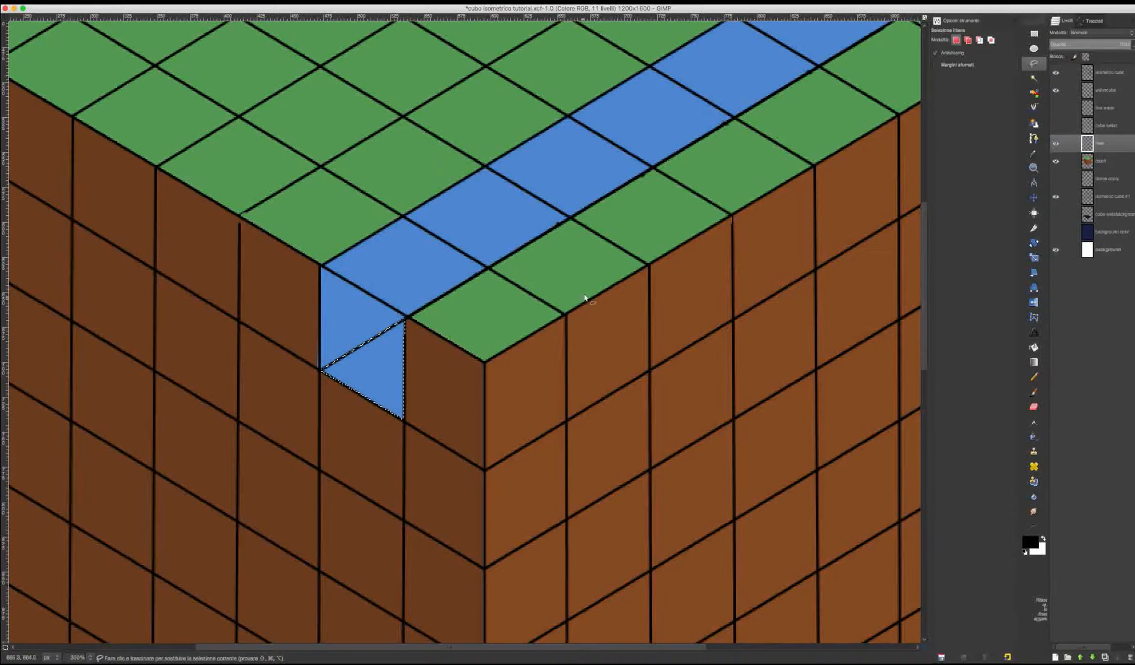
Show the water colour layer that shades the channel's two end triangles, and clear the selection
{"action": "left_click_drag", "start_coordinate": [839, 157], "coordinate": [745, 274]}
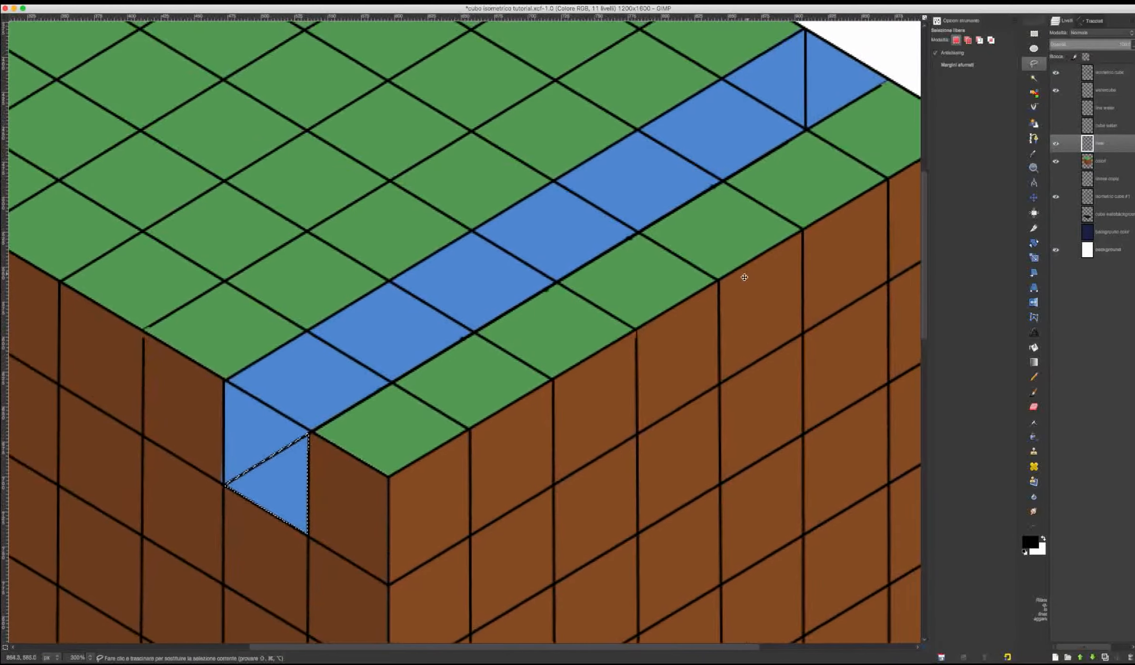
{"action": "left_click", "coordinate": [1056, 126]}
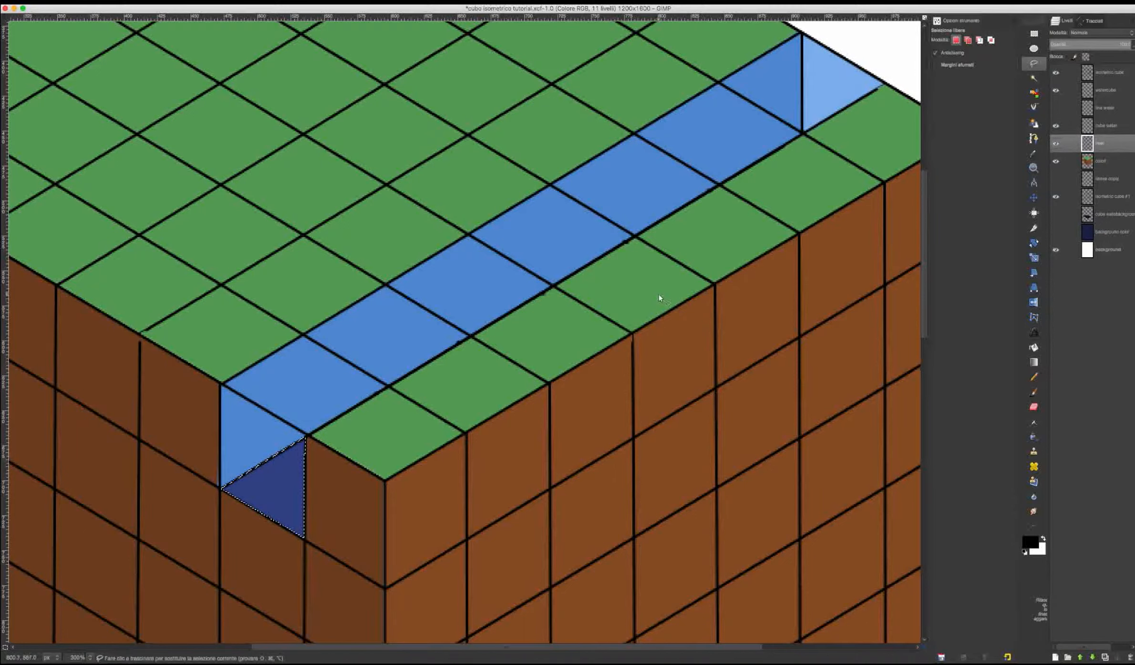
{"action": "key", "text": "r"}
{"action": "key", "text": "ctrl+shift+a"}
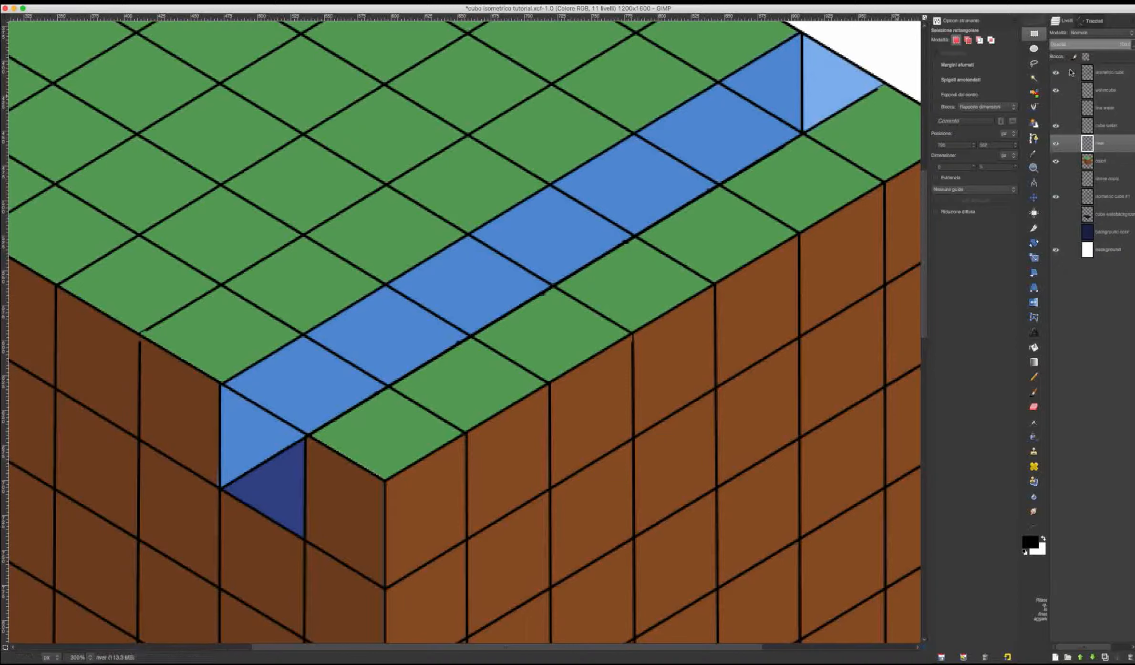
Hide the isometric grid and the channel's inner edge lines, keeping the river layer visible
{"action": "left_click", "coordinate": [1055, 72]}
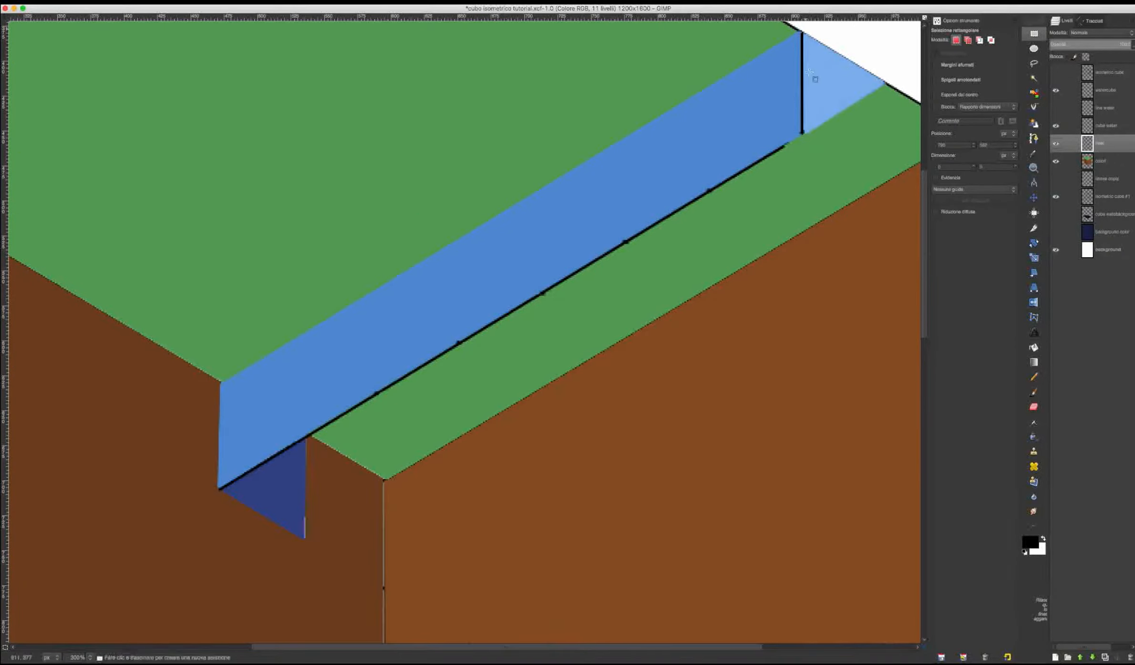
{"action": "key", "text": "1"}
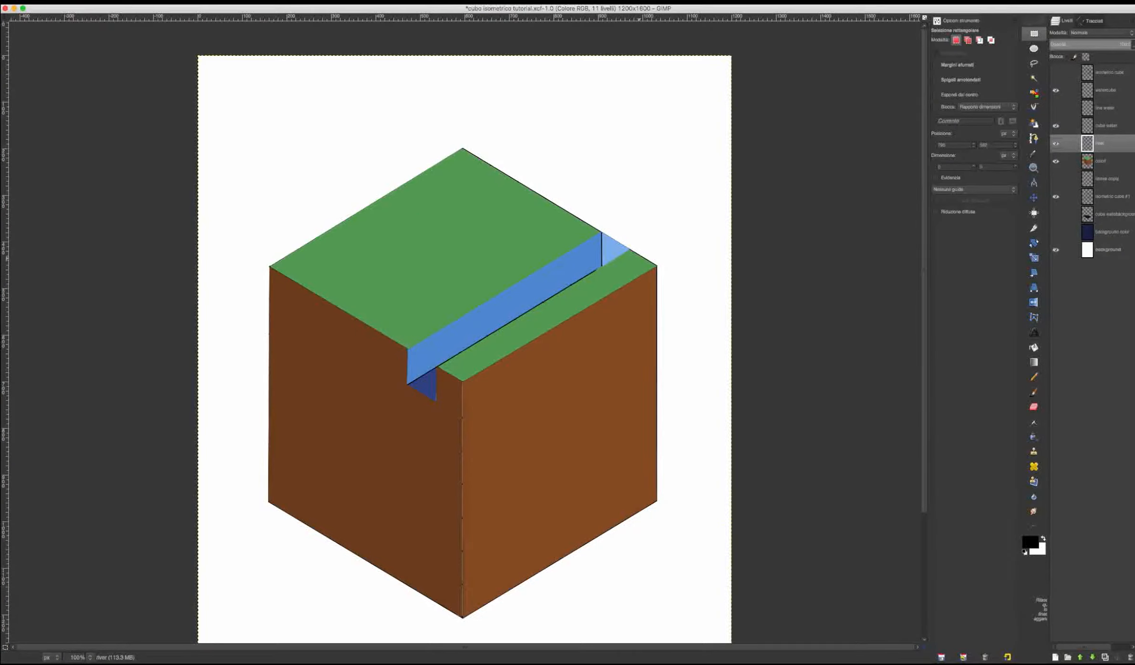
{"action": "left_click", "coordinate": [1056, 90]}
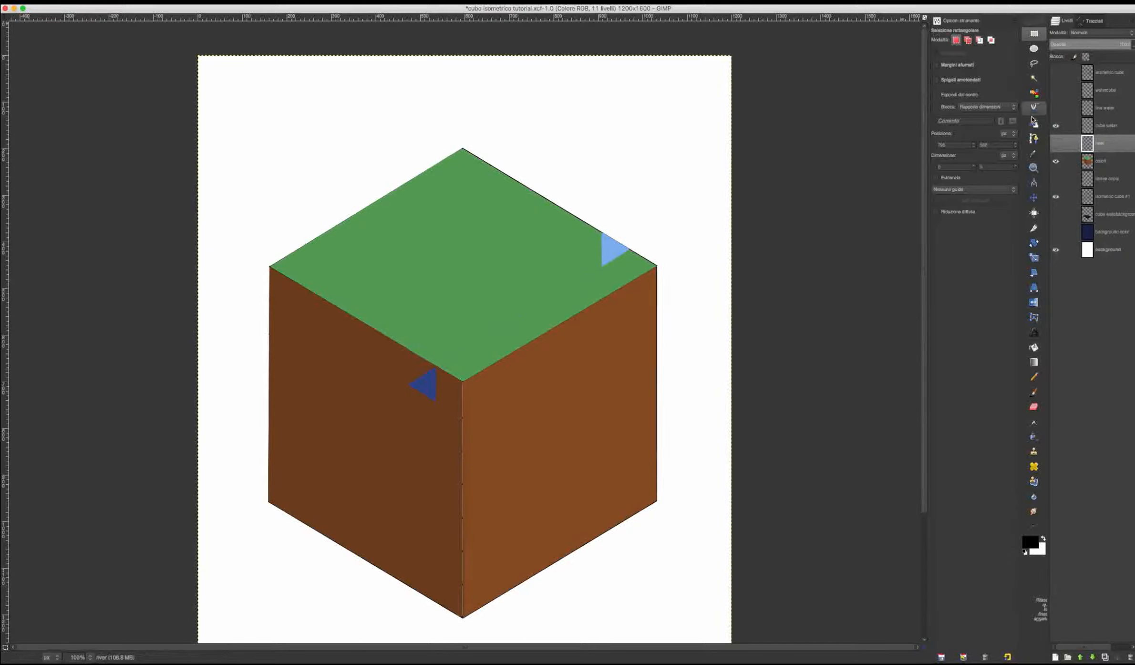
{"action": "left_click", "coordinate": [1056, 143]}
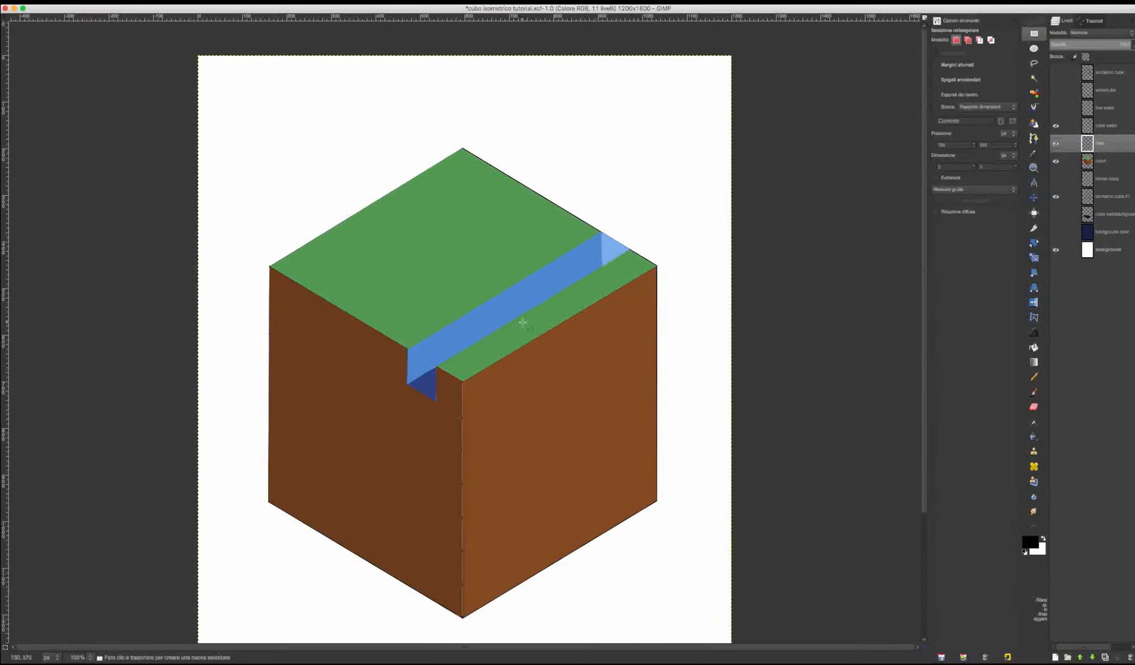
Compare the artwork with the isometric cube #1 layer hidden and shown
{"action": "left_click_drag", "start_coordinate": [420, 414], "coordinate": [454, 394]}
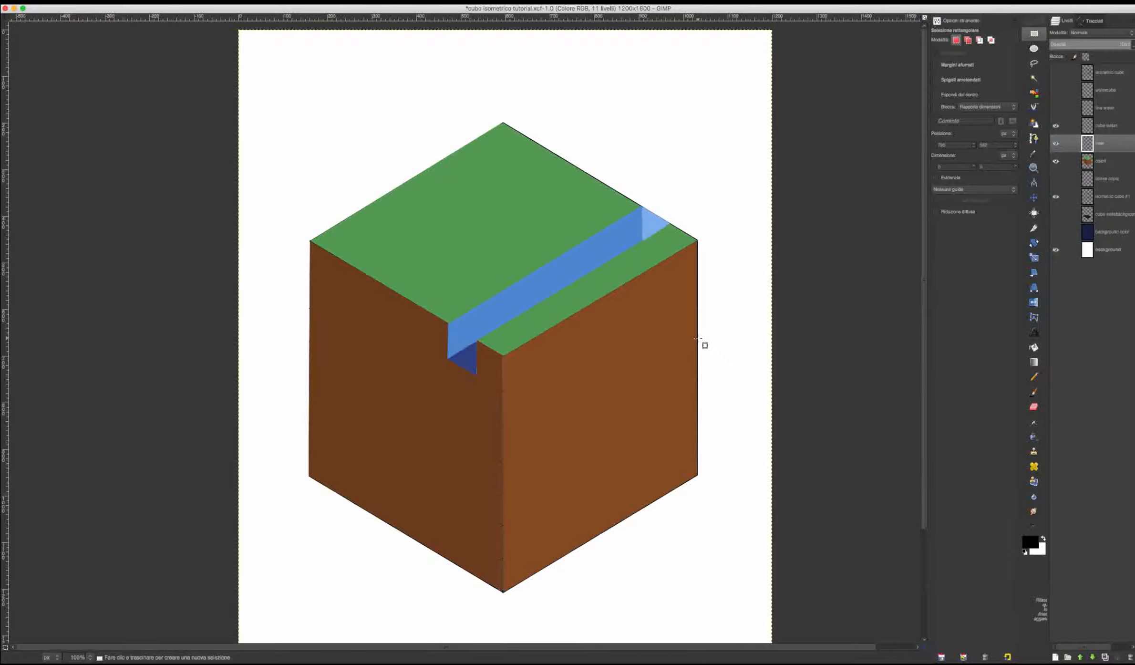
{"action": "left_click", "coordinate": [1056, 197]}
{"action": "left_click", "coordinate": [1056, 197]}
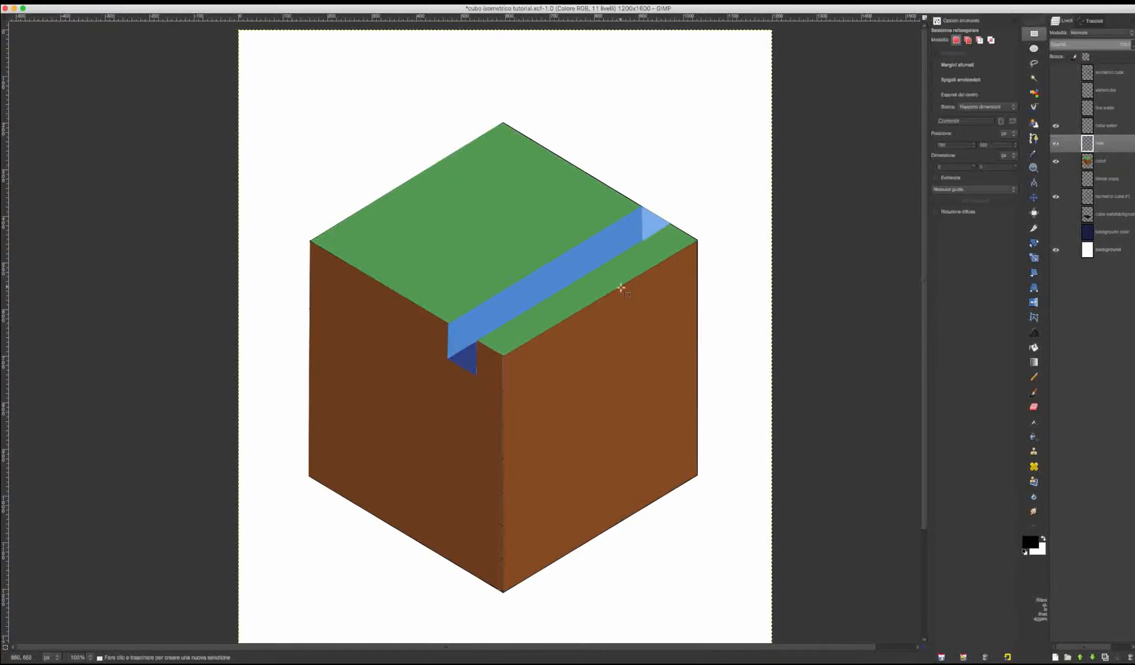
Show the water line layer and make it the active layer
{"action": "scroll", "coordinate": [654, 285], "scroll_direction": "up", "scroll_amount": 1}
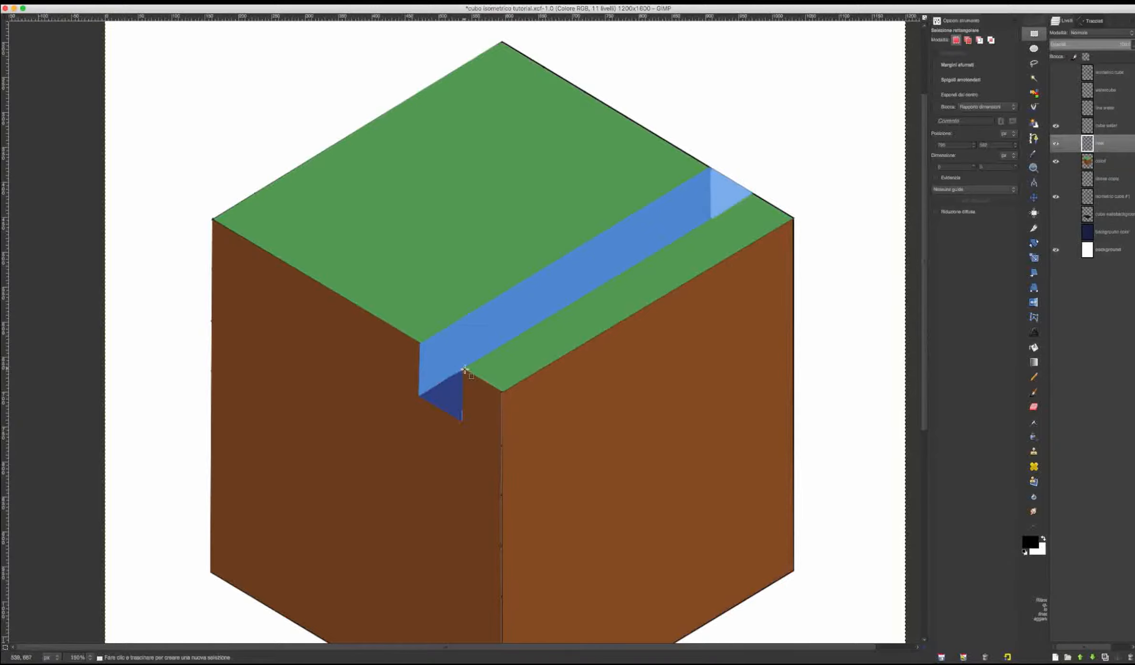
{"action": "left_click", "coordinate": [1057, 109]}
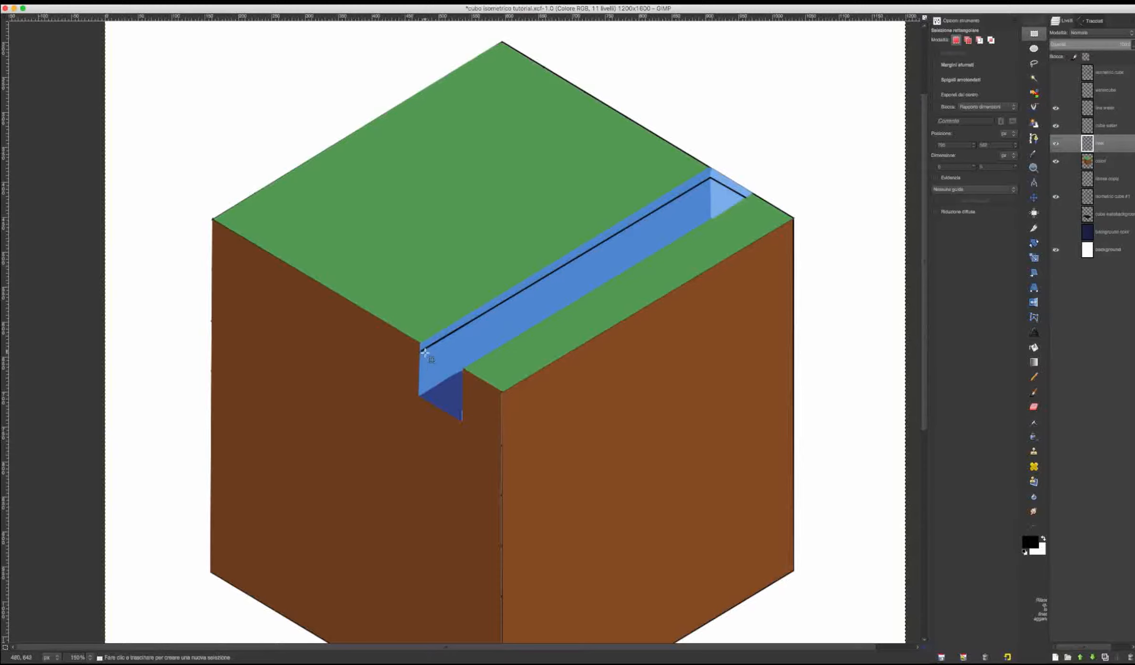
{"action": "scroll", "coordinate": [425, 353], "scroll_direction": "up", "scroll_amount": 1}
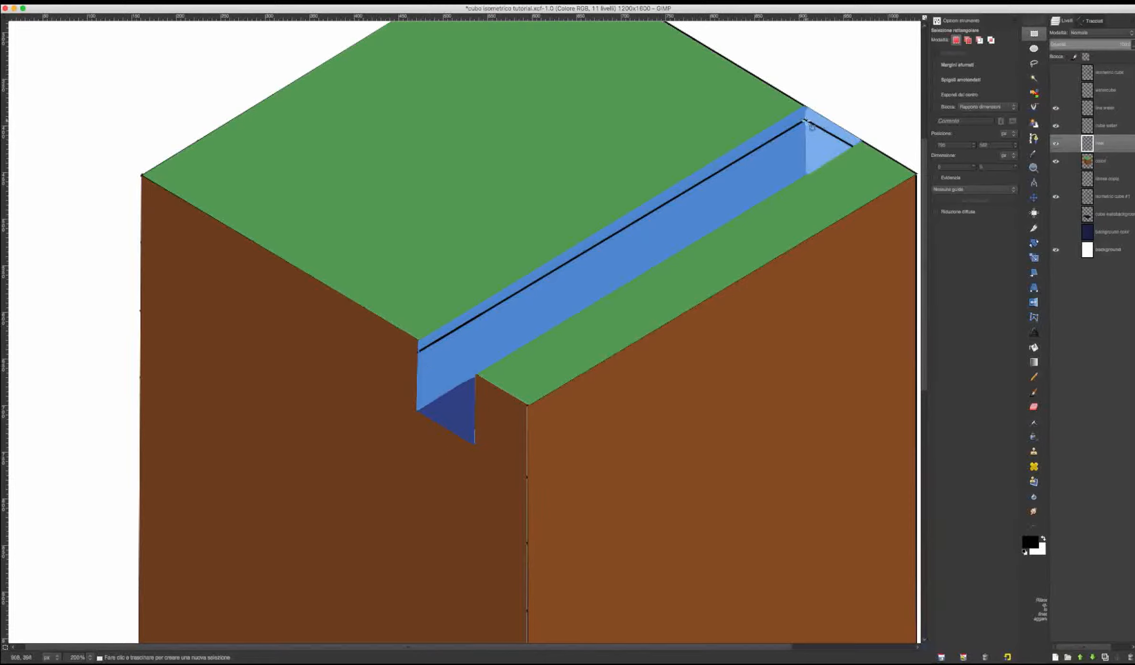
{"action": "left_click", "coordinate": [1110, 112]}
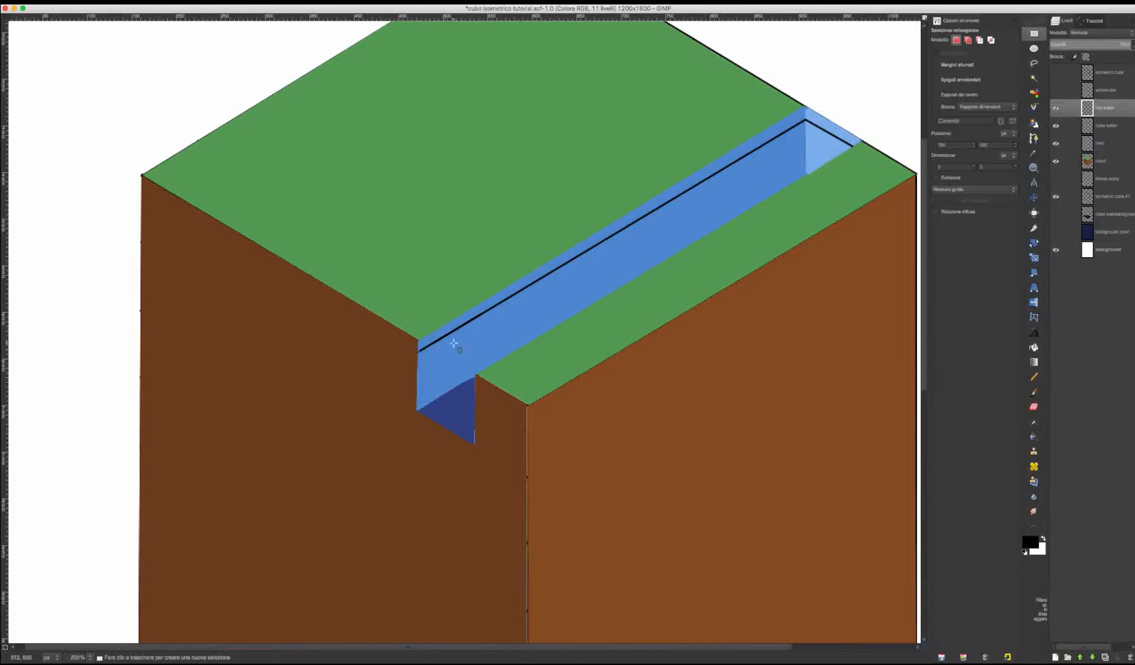
Draw a straight path across the channel's front end at water level and stroke it in black on the line water layer
{"action": "key", "text": "b"}
{"action": "left_click", "coordinate": [416, 351]}
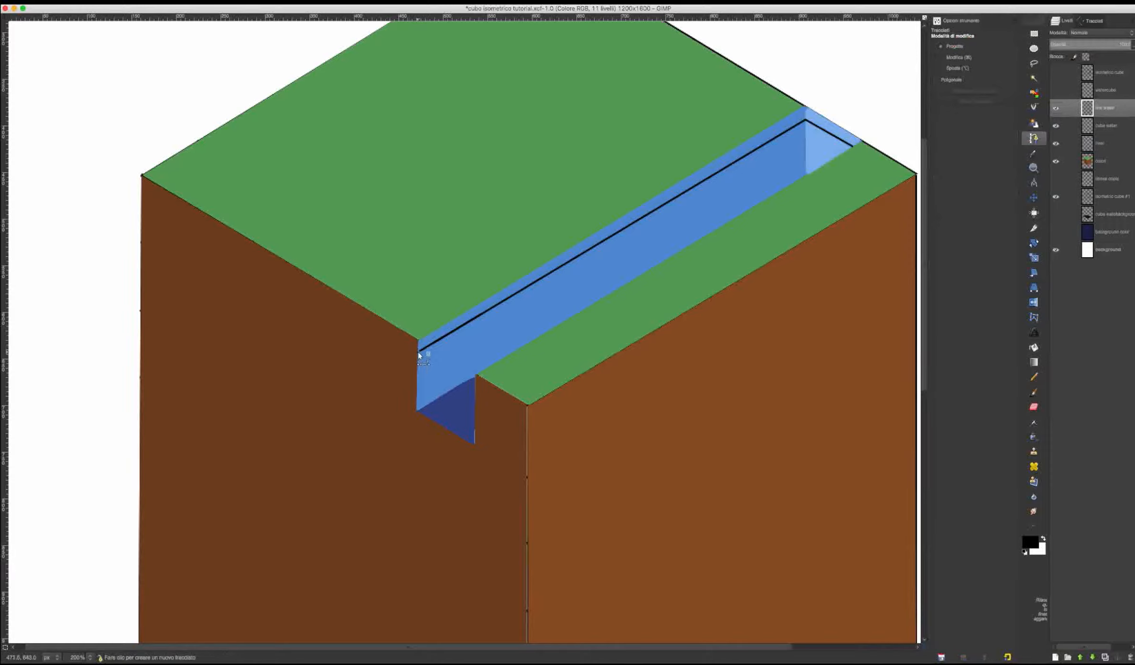
{"action": "left_click", "coordinate": [475, 385]}
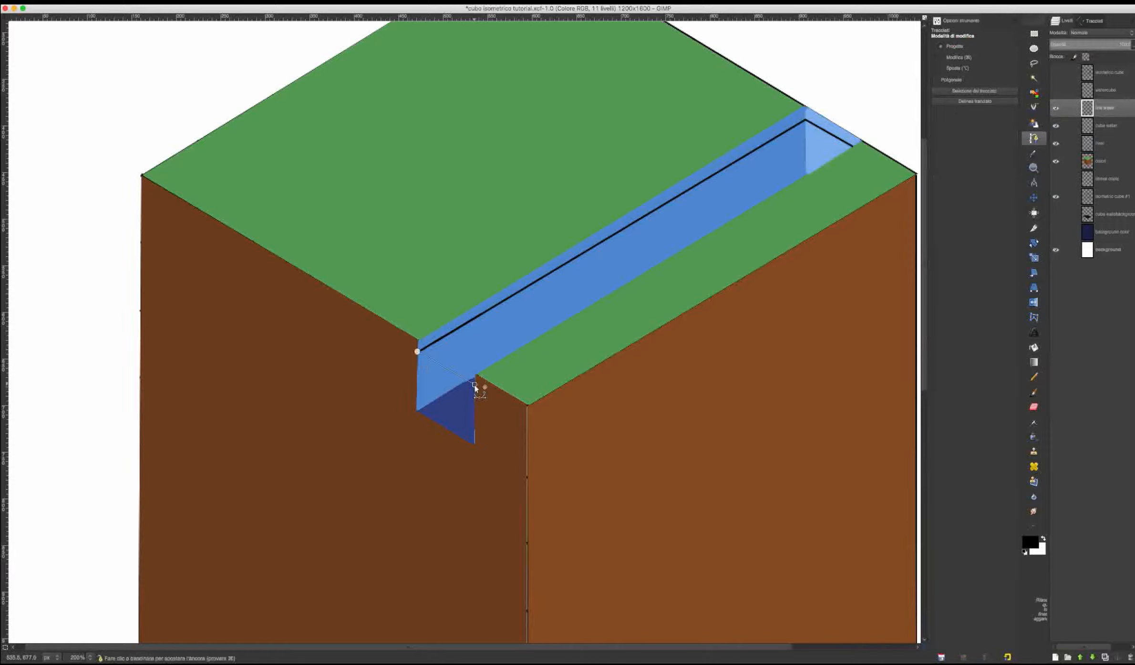
{"action": "key", "text": "alt+s"}
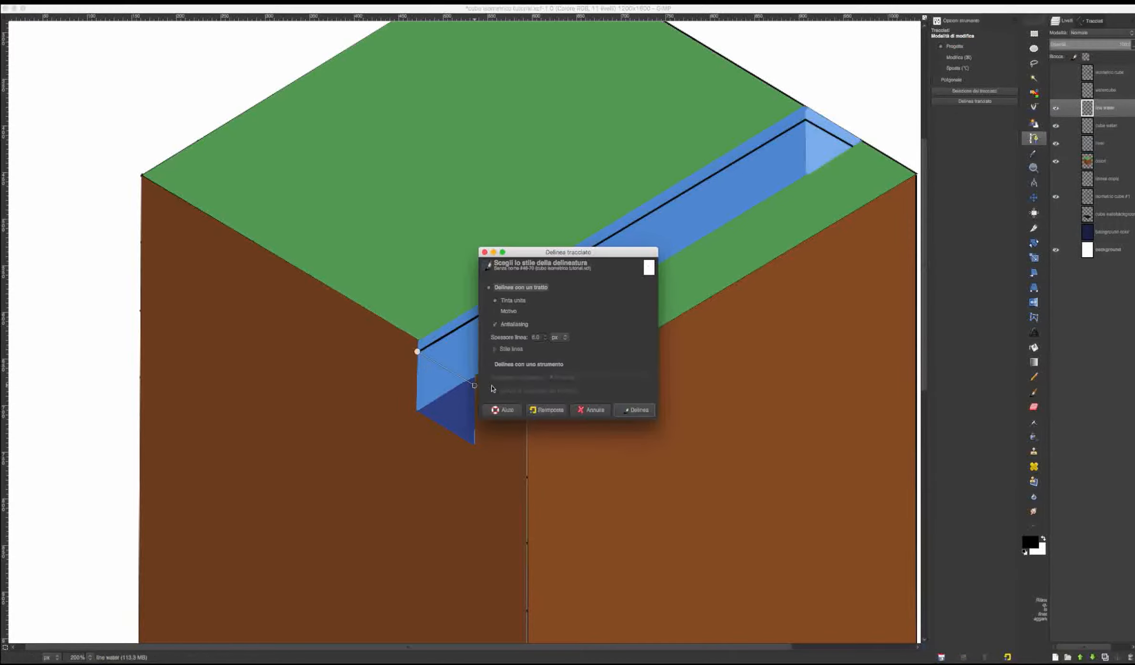
{"action": "left_click", "coordinate": [544, 339]}
{"action": "left_click", "coordinate": [638, 410]}
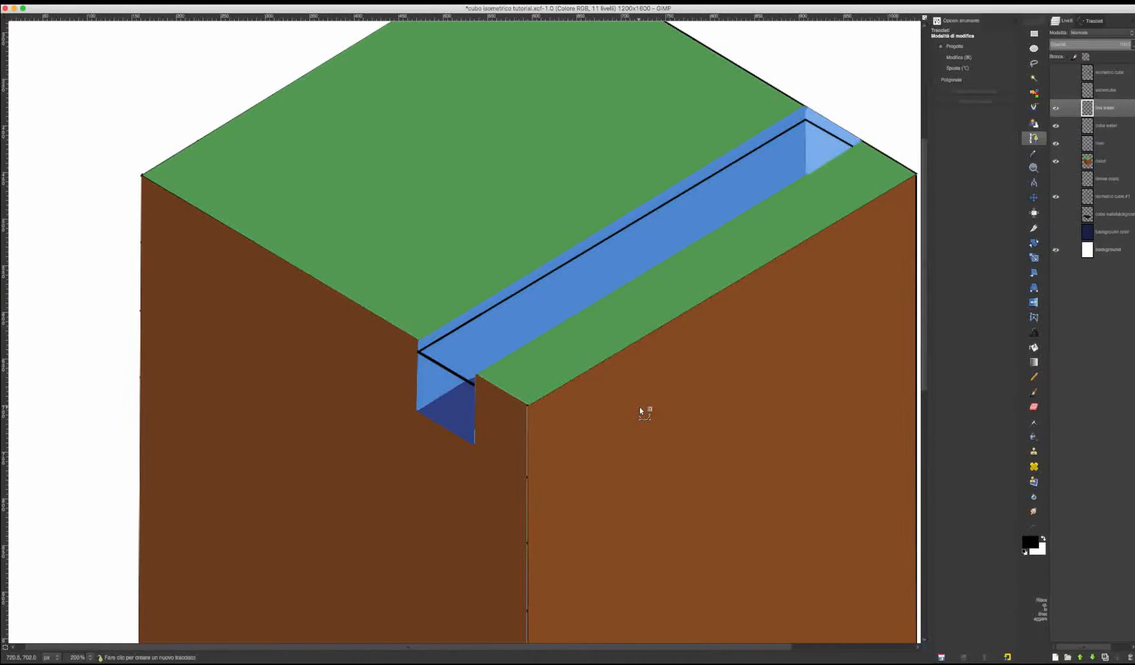
{"action": "scroll", "coordinate": [639, 406], "scroll_direction": "down", "scroll_amount": 5}
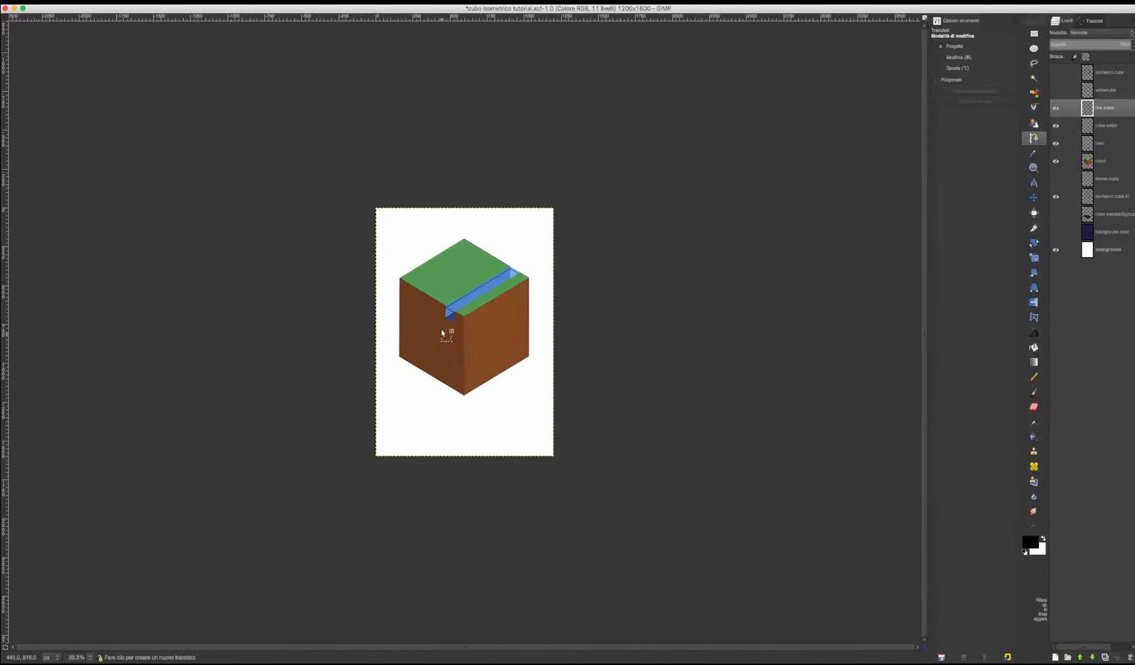
{"action": "left_click_drag", "start_coordinate": [447, 328], "coordinate": [542, 323]}
{"action": "key", "text": "plus"}
{"action": "key", "text": "plus"}
{"action": "key", "text": "plus"}
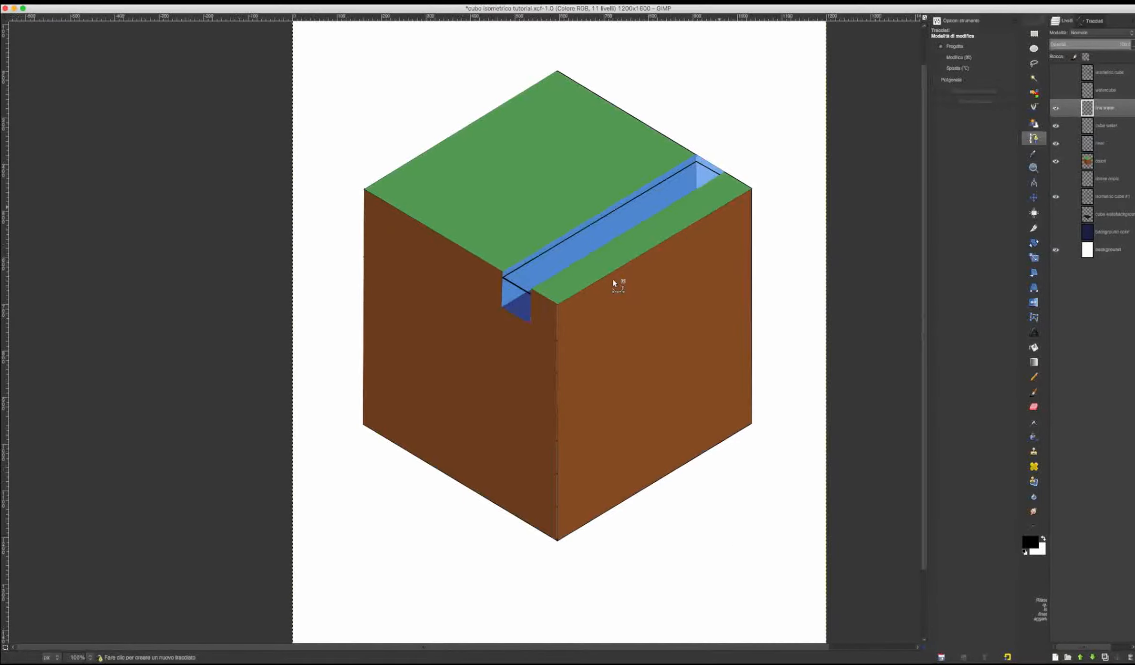
{"action": "key", "text": "minus"}
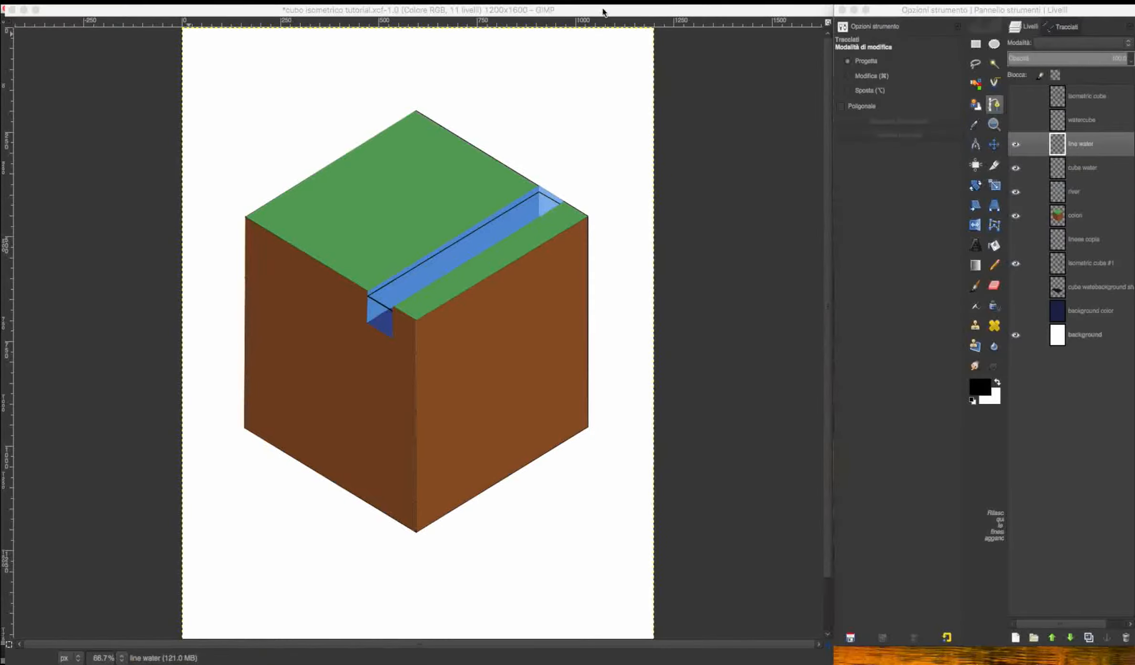
Sample the brown of the cube's right face for the Paintbrush and merge the river layer down into the colori layer
{"action": "key", "text": "p"}
{"action": "scroll", "coordinate": [581, 275], "scroll_direction": "up", "scroll_amount": 4}
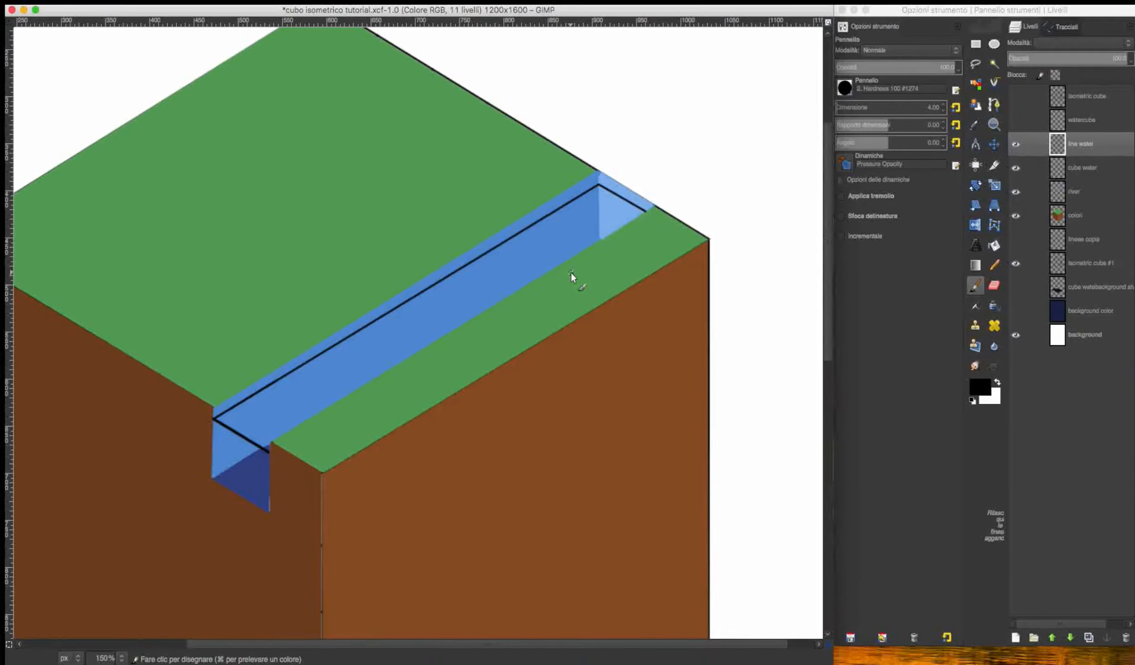
{"action": "left_click", "coordinate": [1081, 216]}
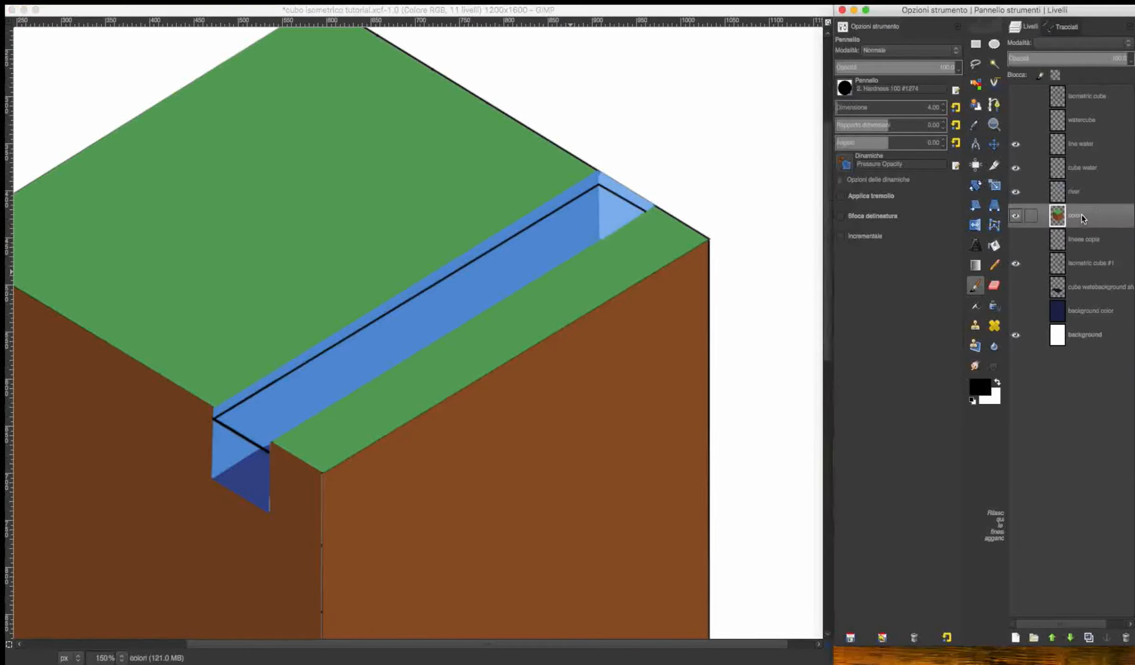
{"action": "left_click", "coordinate": [252, 401]}
{"action": "scroll", "coordinate": [253, 401], "scroll_direction": "down", "scroll_amount": 2}
{"action": "left_click", "coordinate": [433, 424], "text": "super"}
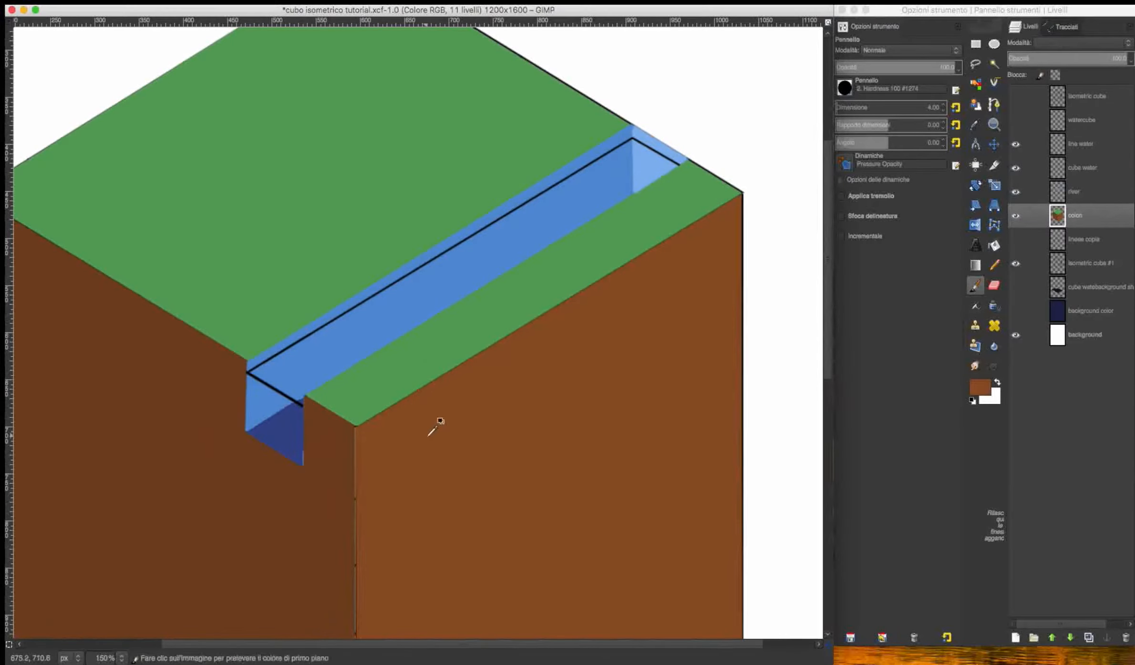
{"action": "scroll", "coordinate": [263, 366], "scroll_direction": "up", "scroll_amount": 1}
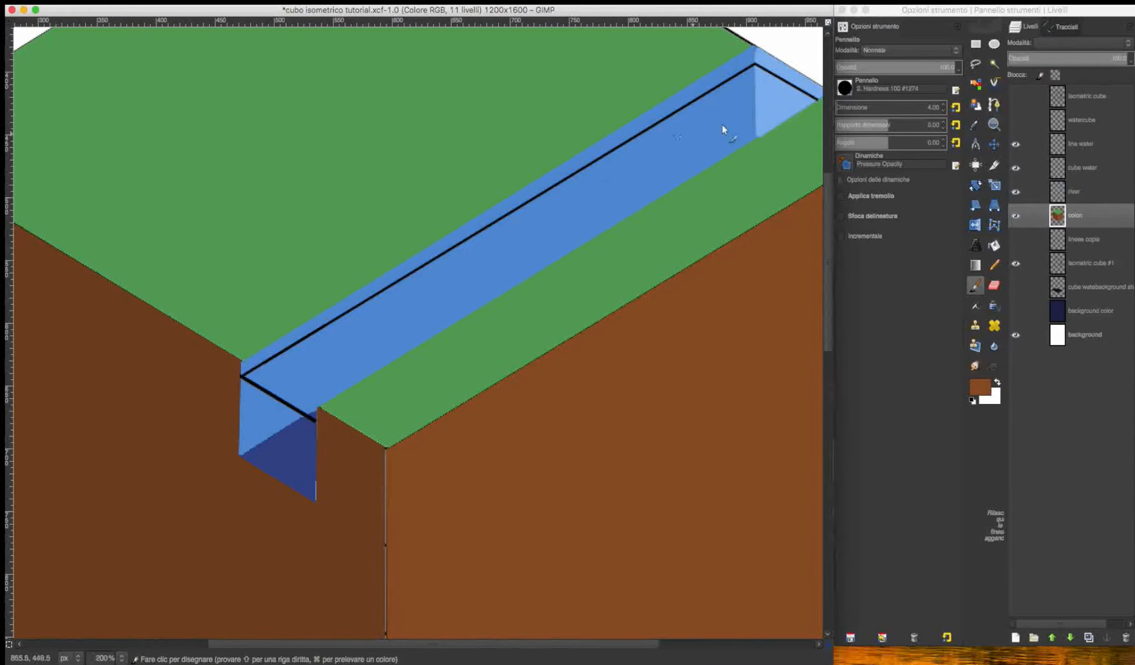
{"action": "right_click", "coordinate": [1068, 192]}
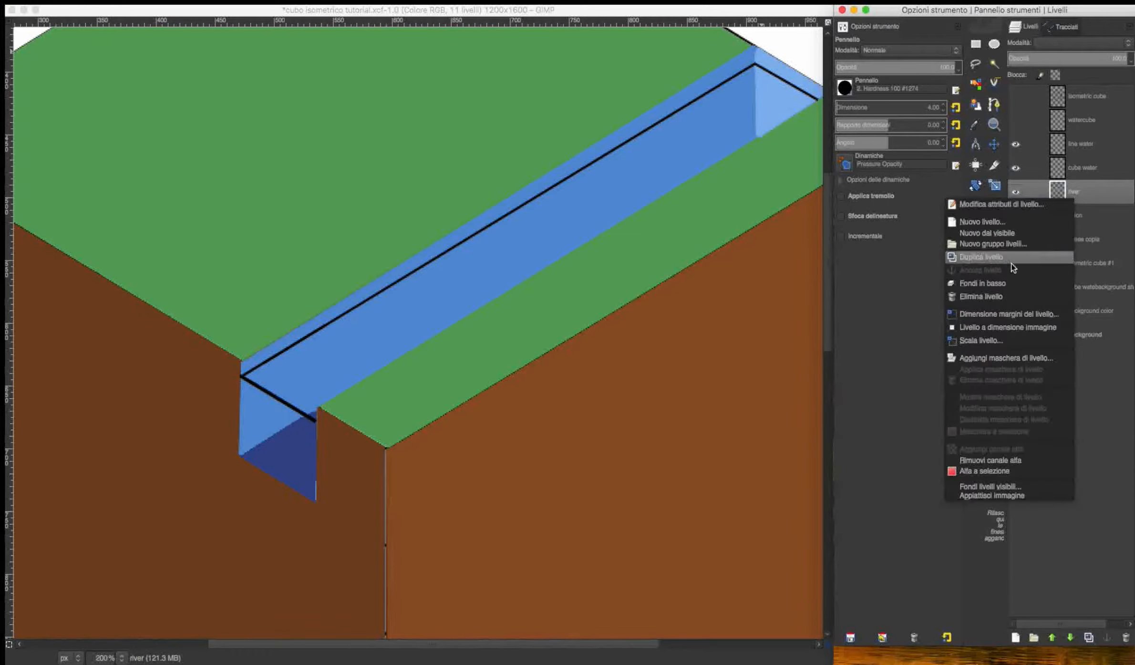
{"action": "left_click", "coordinate": [982, 296]}
Paint straight brown strokes along the channel's far bank, filling the strip between the grass and the water line
{"action": "left_click", "coordinate": [242, 362], "text": "shift"}
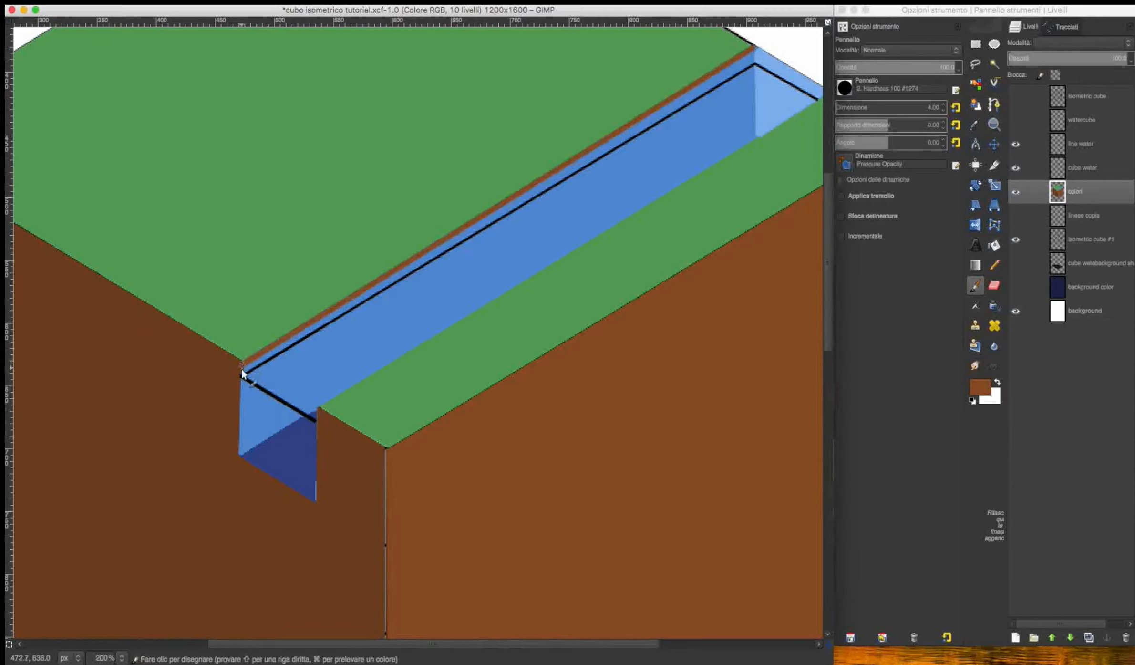
{"action": "left_click", "coordinate": [243, 369]}
{"action": "left_click", "coordinate": [752, 58], "text": "shift"}
{"action": "left_click", "coordinate": [252, 363]}
{"action": "left_click", "coordinate": [749, 61], "text": "shift"}
{"action": "key", "text": "minus"}
{"action": "key", "text": "minus"}
{"action": "key", "text": "minus"}
{"action": "key", "text": "minus"}
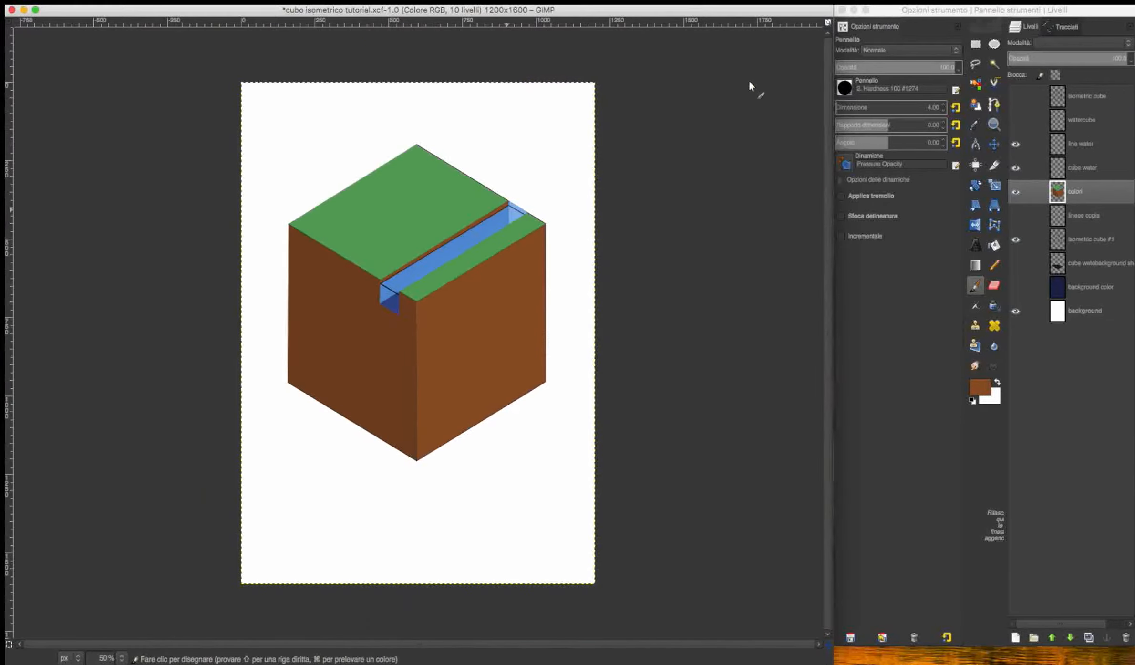
{"action": "key", "text": "plus"}
{"action": "key", "text": "plus"}
{"action": "key", "text": "plus"}
{"action": "key", "text": "plus"}
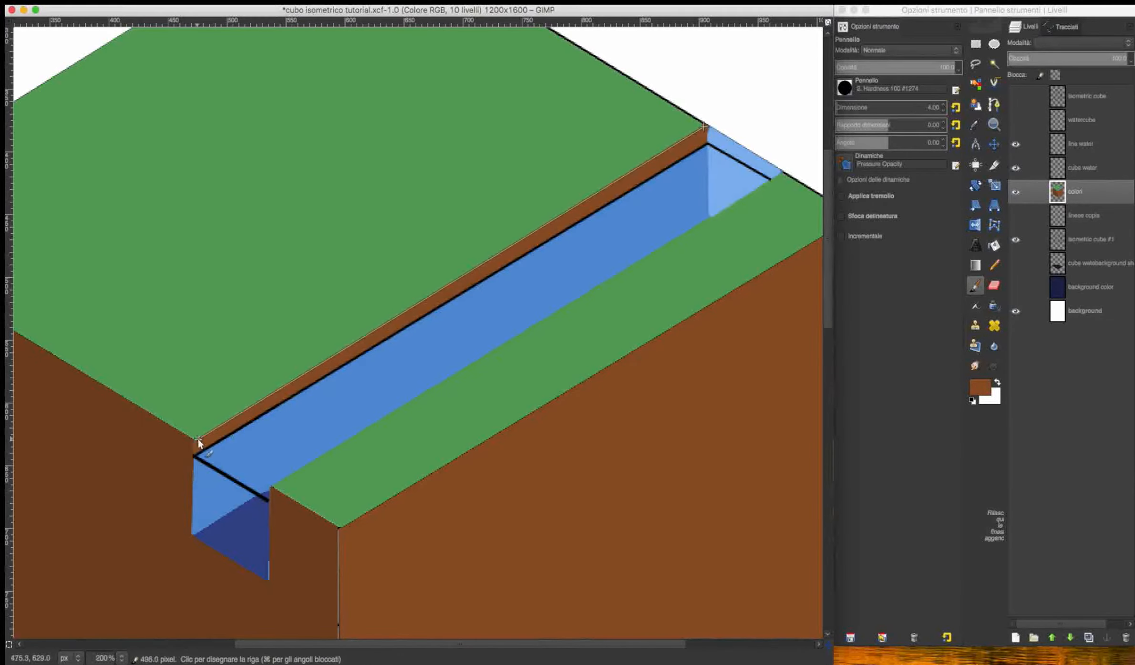
Merge the cube water layer into the colori layer and erase the light blue above the water line at the channel's back end
{"action": "key", "text": "plus"}
{"action": "key", "text": "plus"}
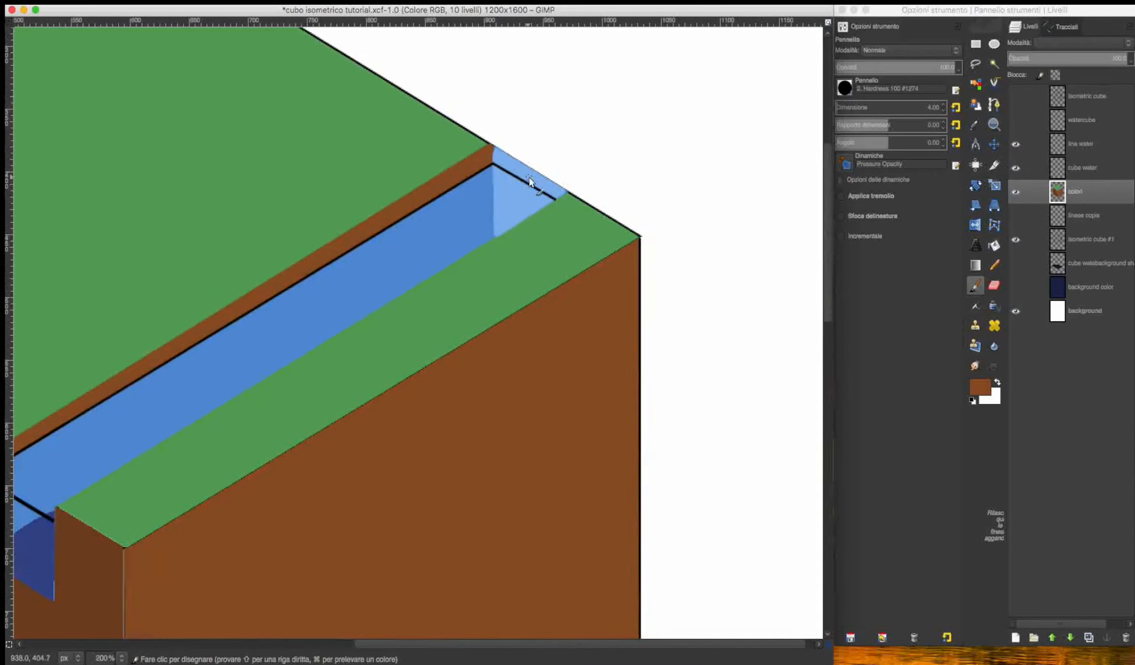
{"action": "key", "text": "shift+e"}
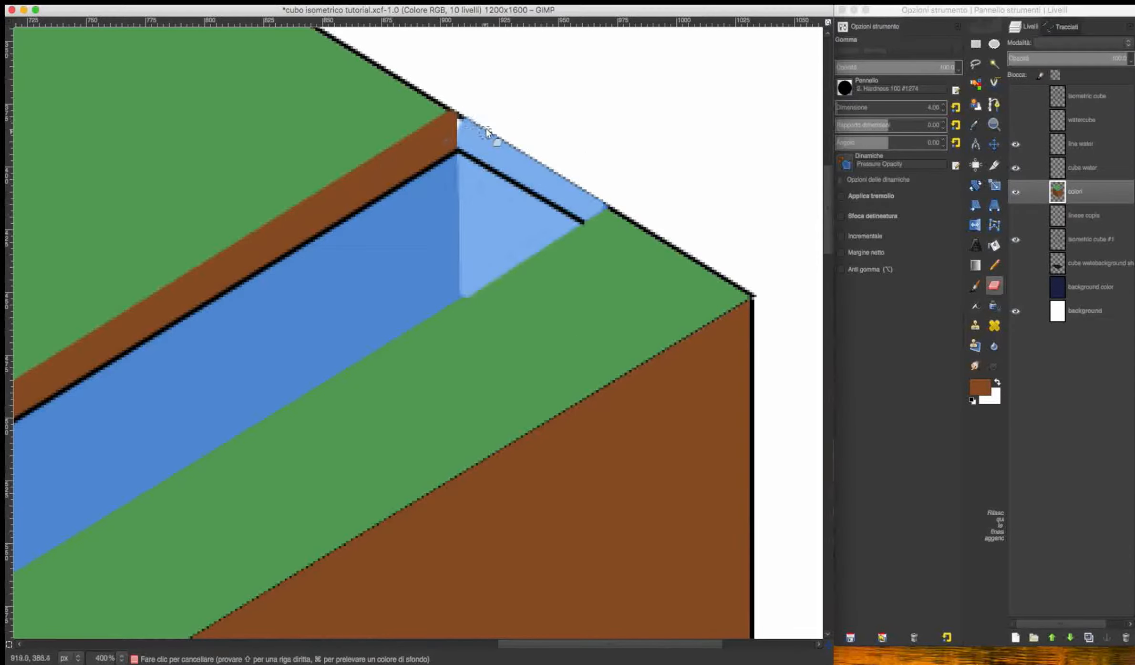
{"action": "right_click", "coordinate": [1083, 168]}
{"action": "left_click", "coordinate": [1024, 254]}
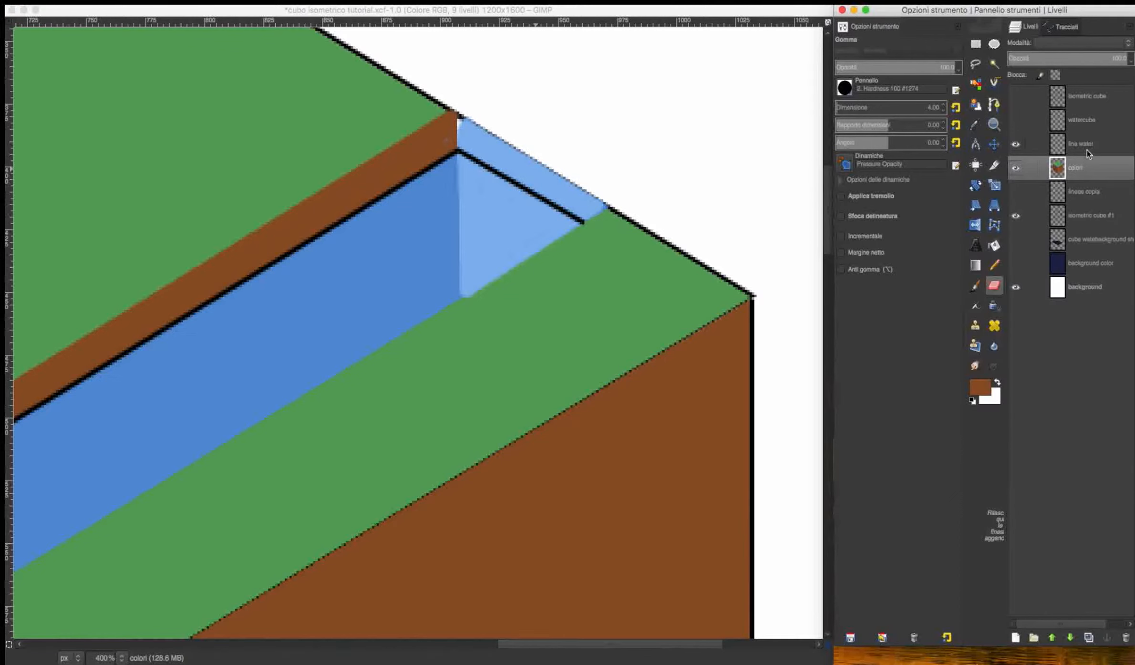
{"action": "left_click", "coordinate": [461, 122]}
{"action": "mouse_move", "coordinate": [461, 122]}
{"action": "left_mouse_down"}
{"action": "mouse_move", "coordinate": [482, 155]}
{"action": "mouse_move", "coordinate": [474, 130]}
{"action": "mouse_move", "coordinate": [598, 200]}
{"action": "mouse_move", "coordinate": [584, 213]}
{"action": "mouse_move", "coordinate": [492, 159]}
{"action": "mouse_move", "coordinate": [554, 180]}
{"action": "mouse_move", "coordinate": [588, 210]}
{"action": "left_mouse_up"}
{"action": "scroll", "coordinate": [498, 155], "scroll_direction": "down", "scroll_amount": 5}
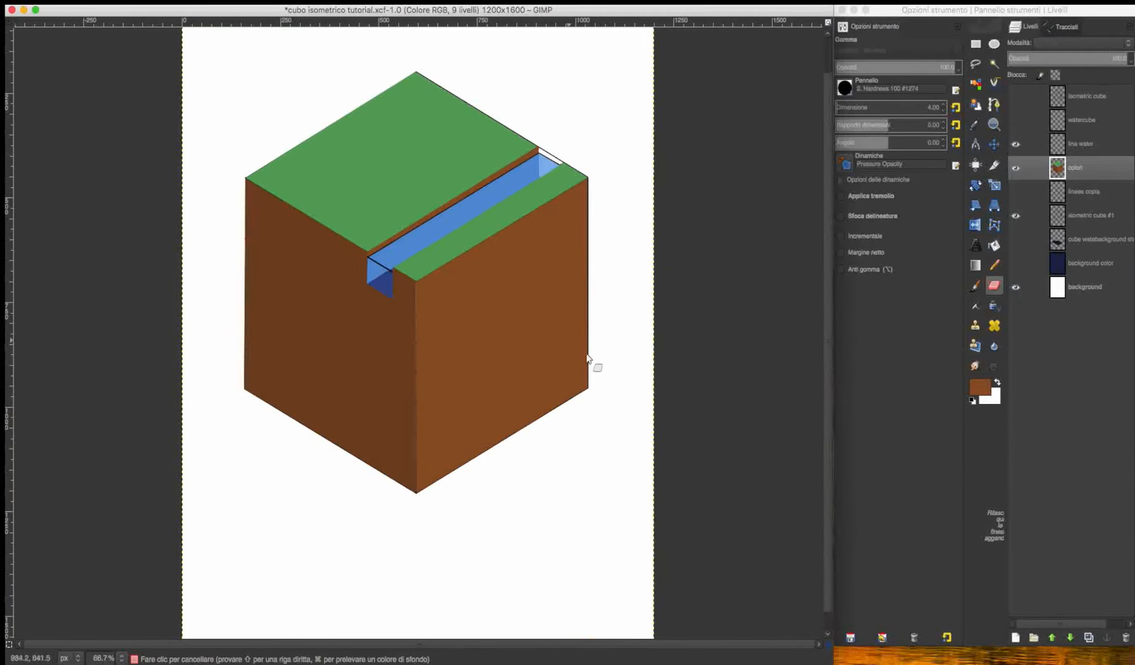
{"action": "scroll", "coordinate": [590, 360], "scroll_direction": "up", "scroll_amount": 2}
Hide the line water layer and paint a straight brown stroke along the lower edge of the channel's far bank
{"action": "left_click", "coordinate": [1016, 144]}
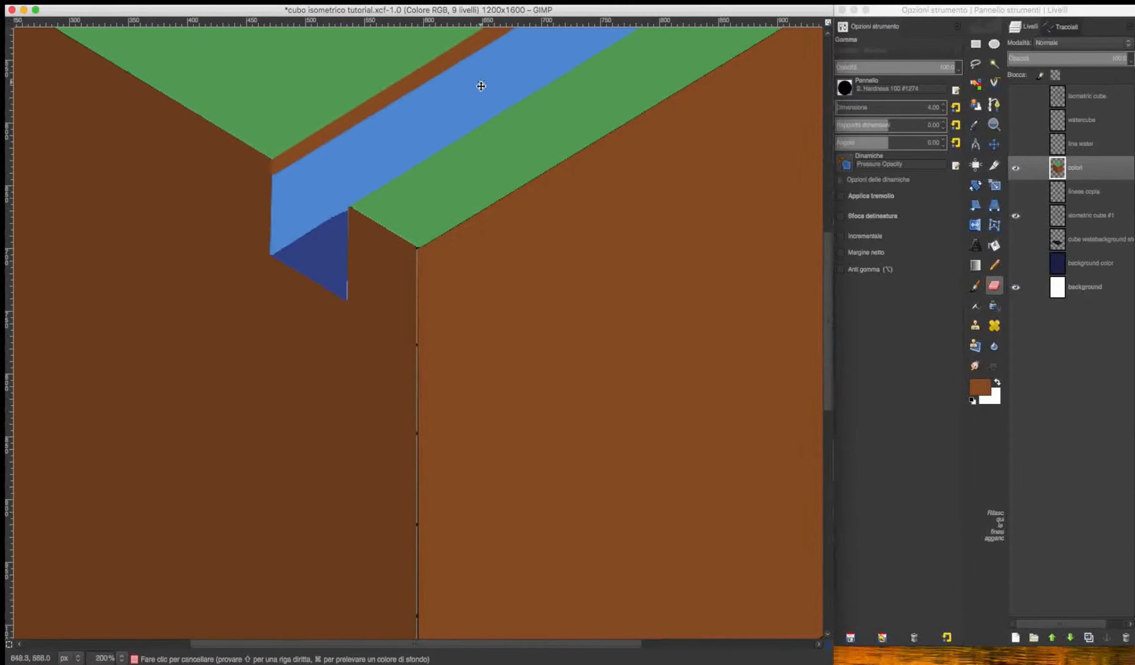
{"action": "scroll", "coordinate": [609, 270], "scroll_direction": "up", "scroll_amount": 5}
{"action": "scroll", "coordinate": [609, 270], "scroll_direction": "right", "scroll_amount": 2}
{"action": "key", "text": "p"}
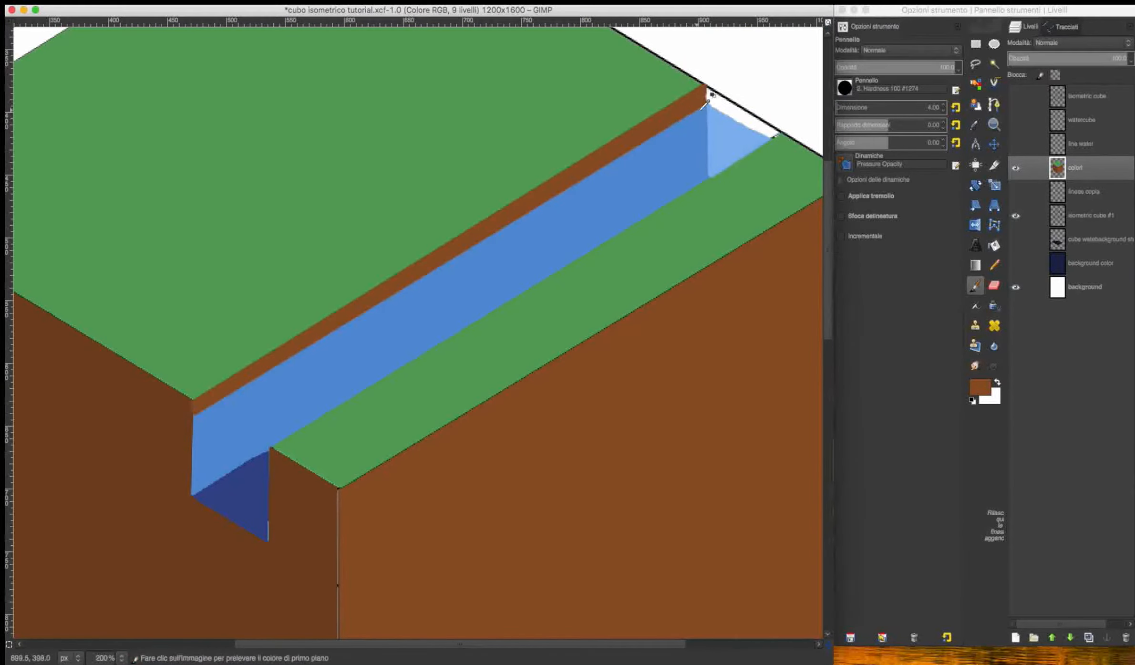
{"action": "left_click", "coordinate": [704, 102]}
{"action": "left_click", "coordinate": [200, 414], "text": "shift"}
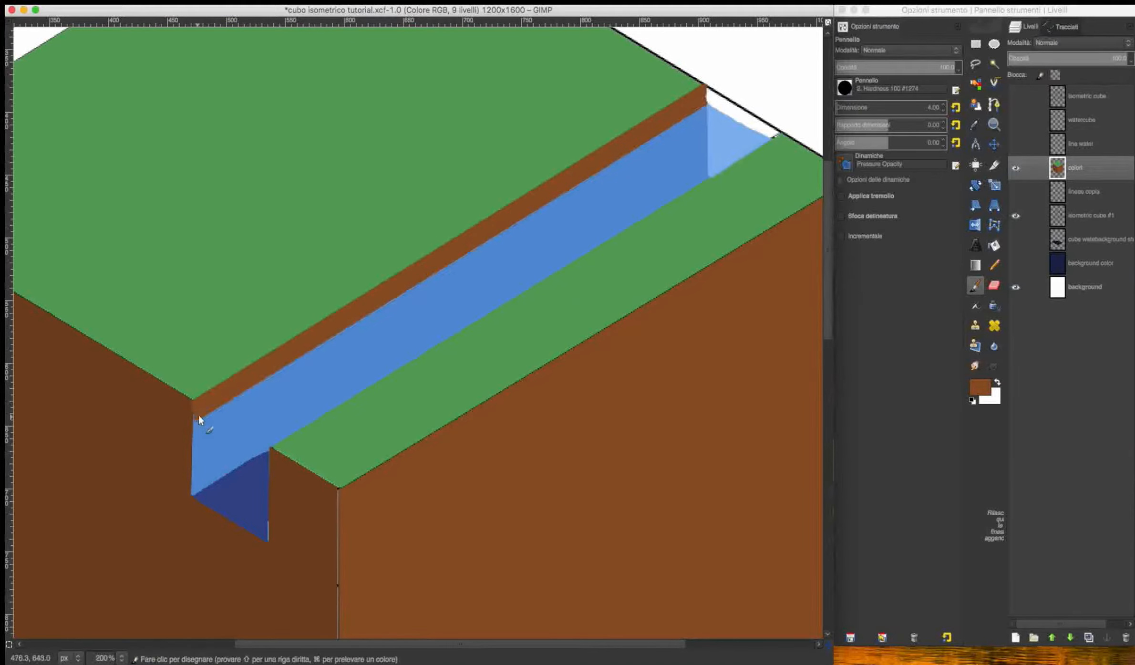
Sample the grass green and paint a ragged grass edge over the brown strip along the channel's far bank
{"action": "scroll", "coordinate": [749, 181], "scroll_direction": "down", "scroll_amount": 3}
{"action": "scroll", "coordinate": [749, 181], "scroll_direction": "up", "scroll_amount": 2}
{"action": "scroll", "coordinate": [748, 179], "scroll_direction": "up", "scroll_amount": 3}
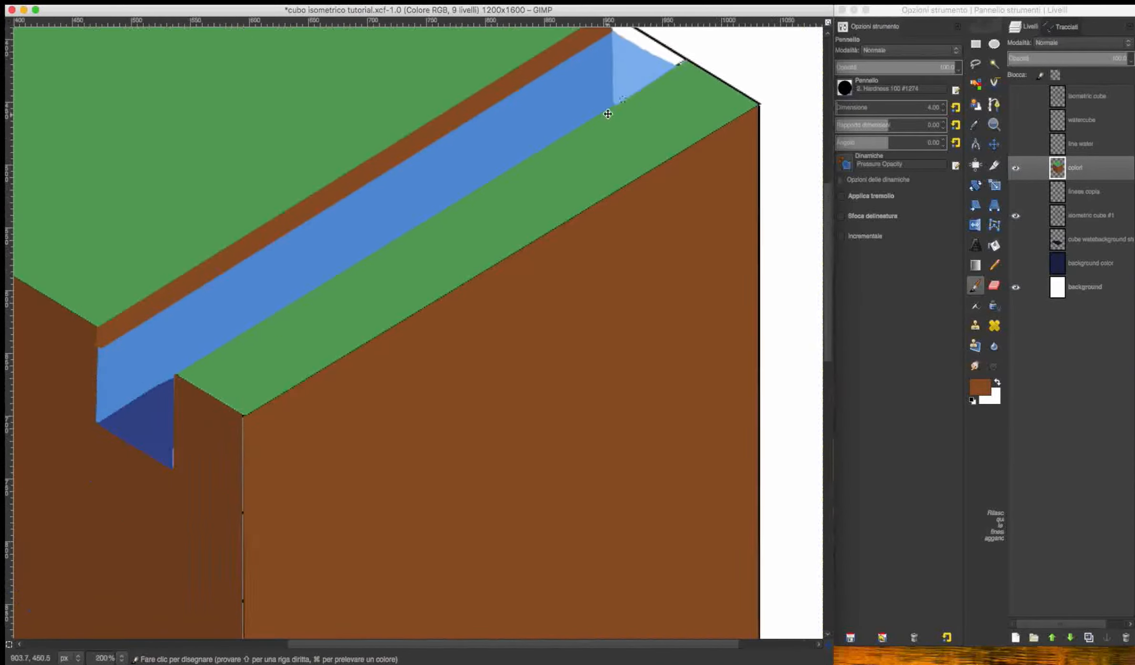
{"action": "scroll", "coordinate": [711, 229], "scroll_direction": "left", "scroll_amount": 2}
{"action": "left_click", "coordinate": [1019, 143]}
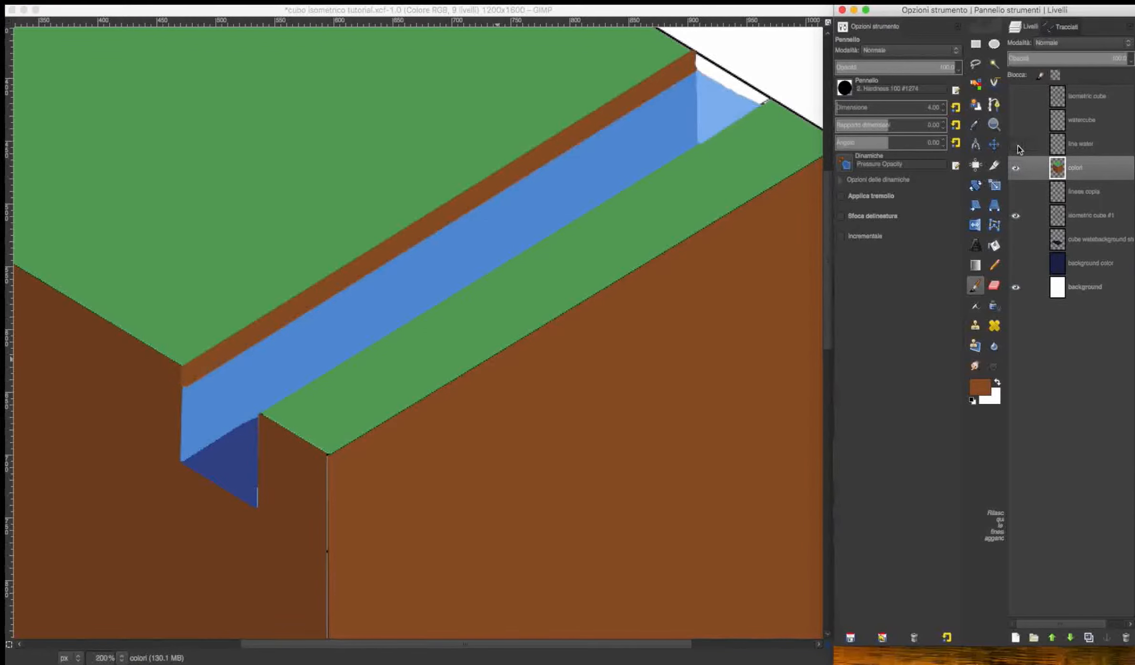
{"action": "left_click", "coordinate": [675, 14]}
{"action": "scroll", "coordinate": [616, 125], "scroll_direction": "up", "scroll_amount": 2}
{"action": "scroll", "coordinate": [617, 125], "scroll_direction": "right", "scroll_amount": 2}
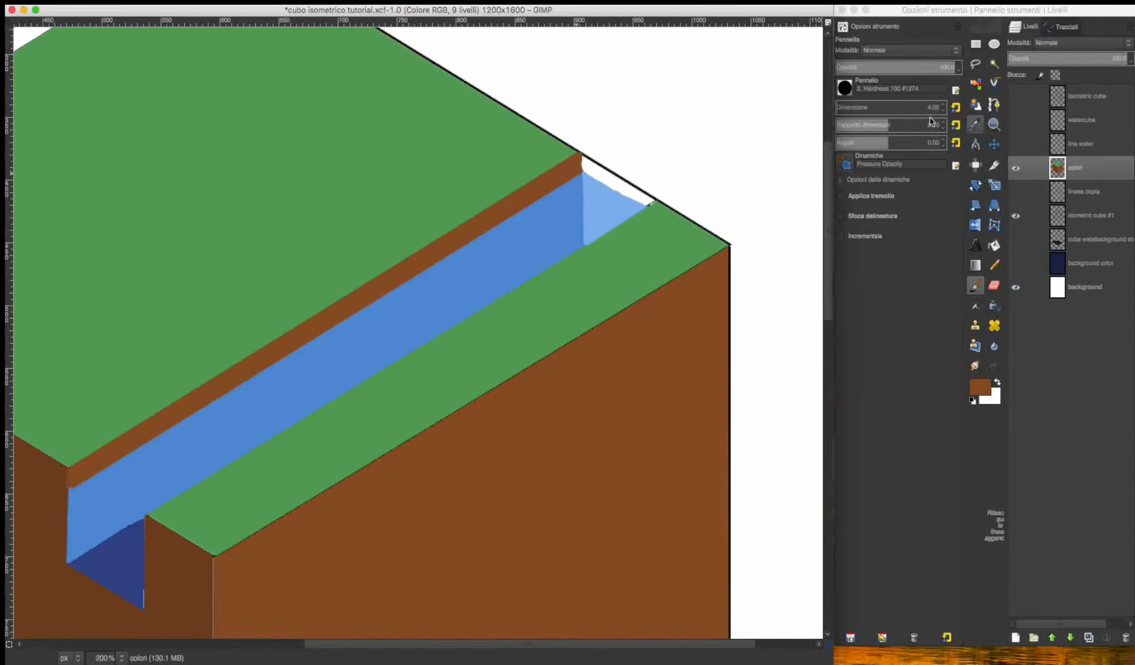
{"action": "left_click", "coordinate": [507, 163], "text": "super"}
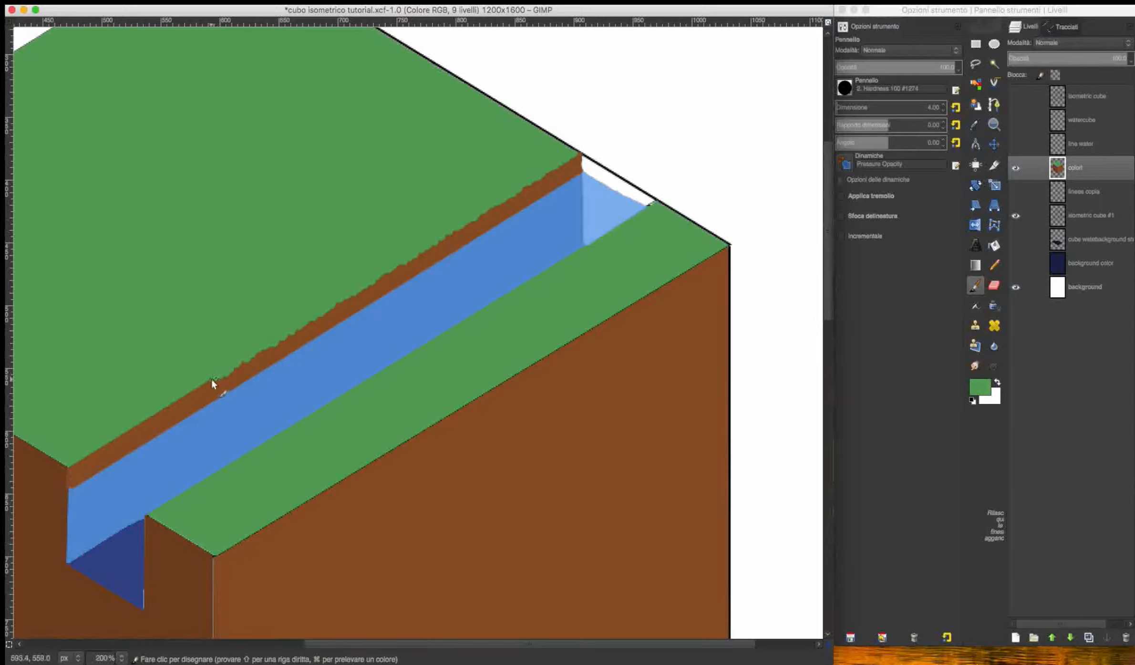
{"action": "scroll", "coordinate": [563, 173], "scroll_direction": "up", "scroll_amount": 2}
{"action": "scroll", "coordinate": [563, 173], "scroll_direction": "left", "scroll_amount": 2}
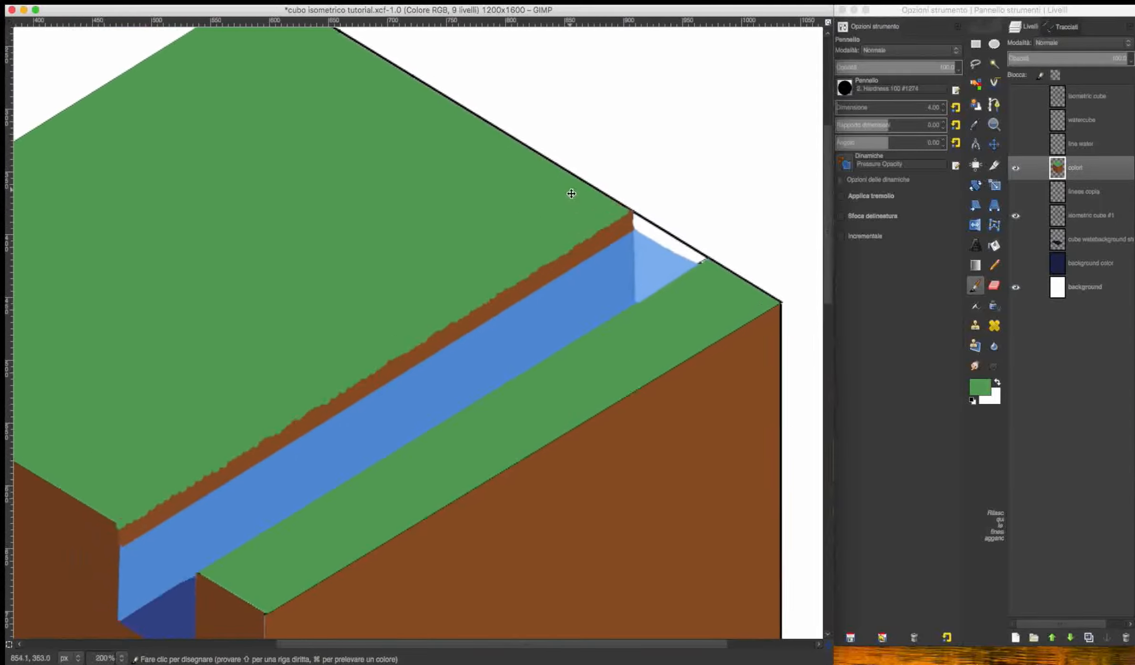
Hide the isometric cube #1 layer and paint a ragged green edge along the cube's back-right grass border
{"action": "scroll", "coordinate": [296, 57], "scroll_direction": "up", "scroll_amount": 1}
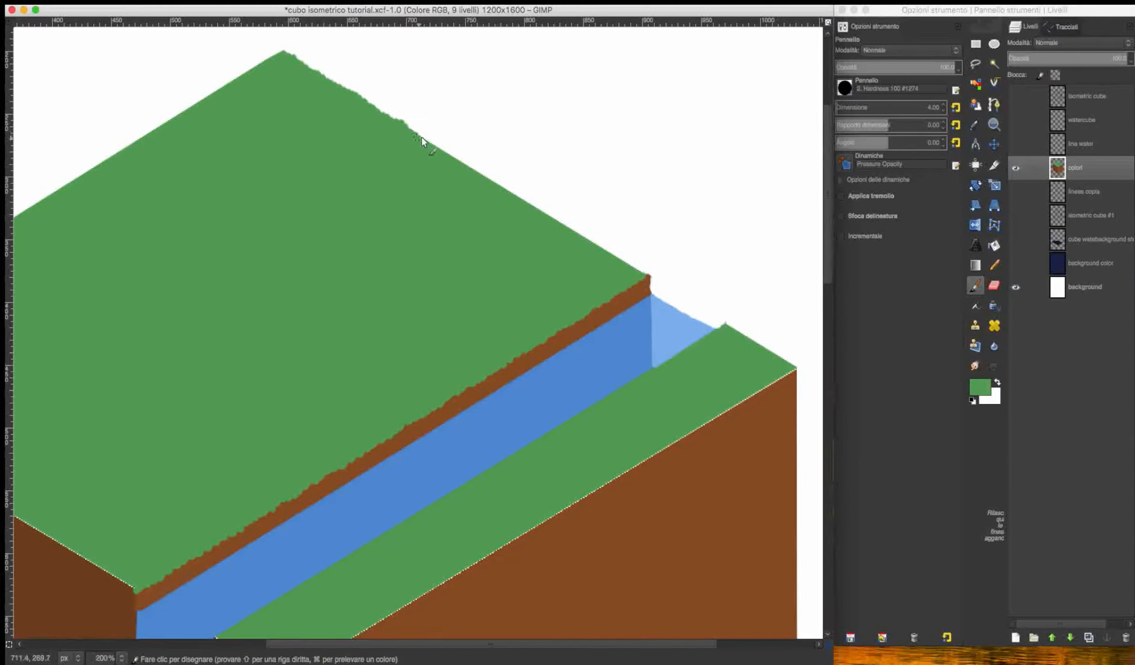
{"action": "left_click_drag", "start_coordinate": [467, 167], "coordinate": [511, 194]}
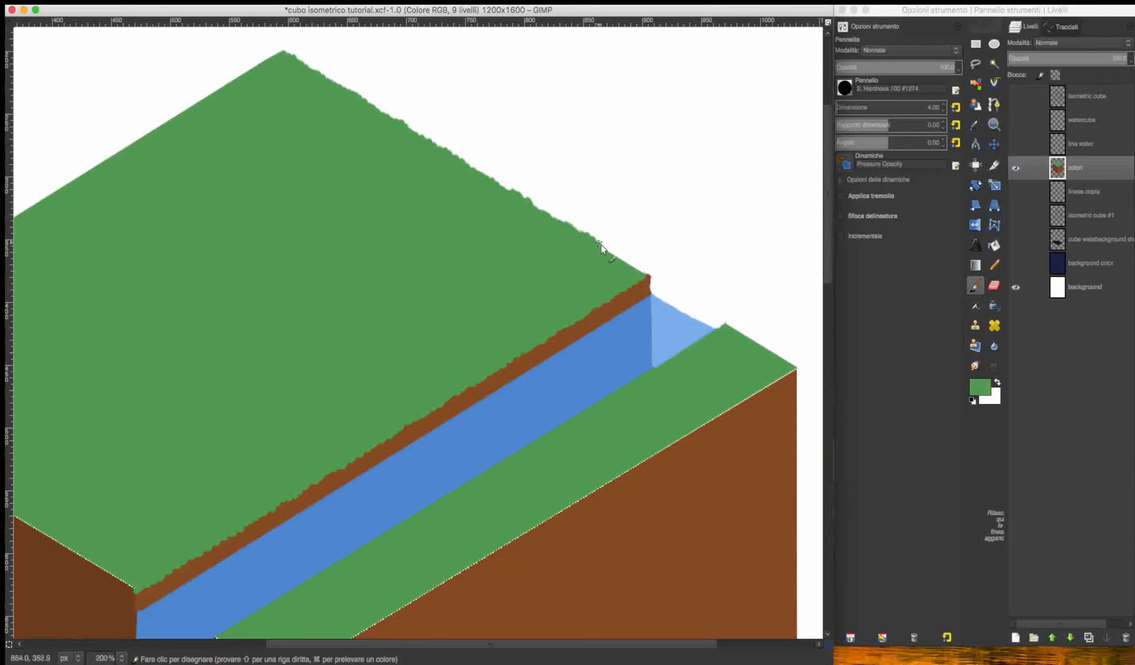
{"action": "left_click_drag", "start_coordinate": [645, 273], "coordinate": [649, 277]}
{"action": "scroll", "coordinate": [706, 248], "scroll_direction": "down", "scroll_amount": 4}
{"action": "scroll", "coordinate": [706, 248], "scroll_direction": "left", "scroll_amount": 5}
{"action": "scroll", "coordinate": [765, 189], "scroll_direction": "right", "scroll_amount": 6}
{"action": "scroll", "coordinate": [765, 190], "scroll_direction": "up", "scroll_amount": 2}
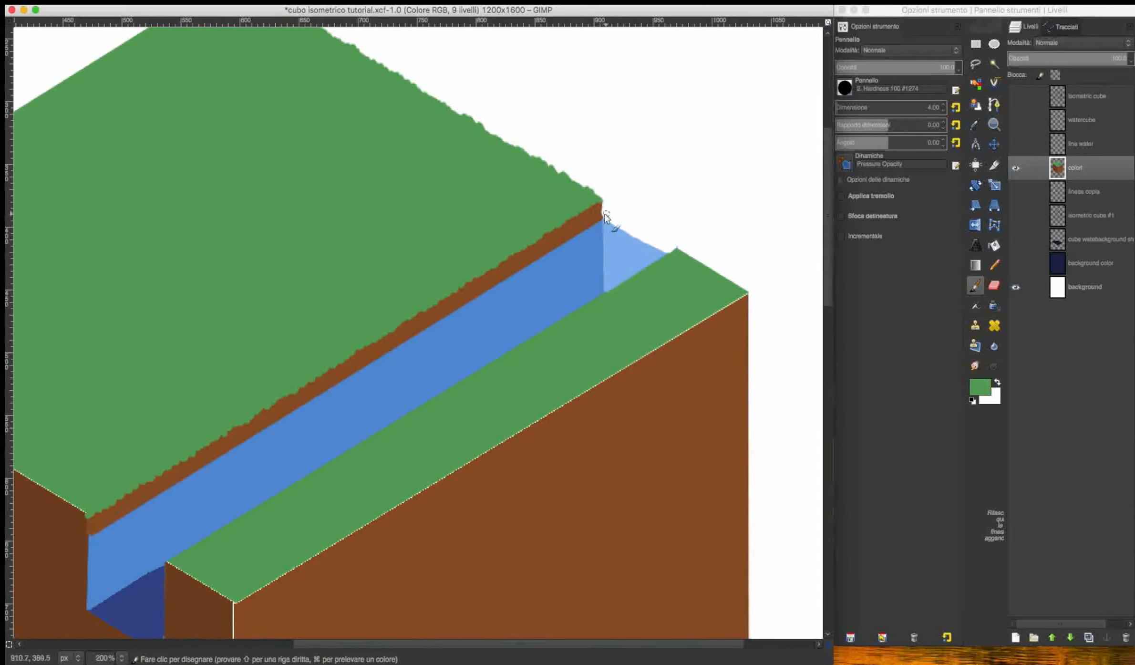
{"action": "left_click", "coordinate": [601, 213], "text": "super"}
Paint ragged green grass edges along the large grass area's front-left and back-left borders
{"action": "scroll", "coordinate": [607, 222], "scroll_direction": "down", "scroll_amount": 2}
{"action": "scroll", "coordinate": [606, 222], "scroll_direction": "left", "scroll_amount": 6}
{"action": "left_click", "coordinate": [342, 294], "text": "super"}
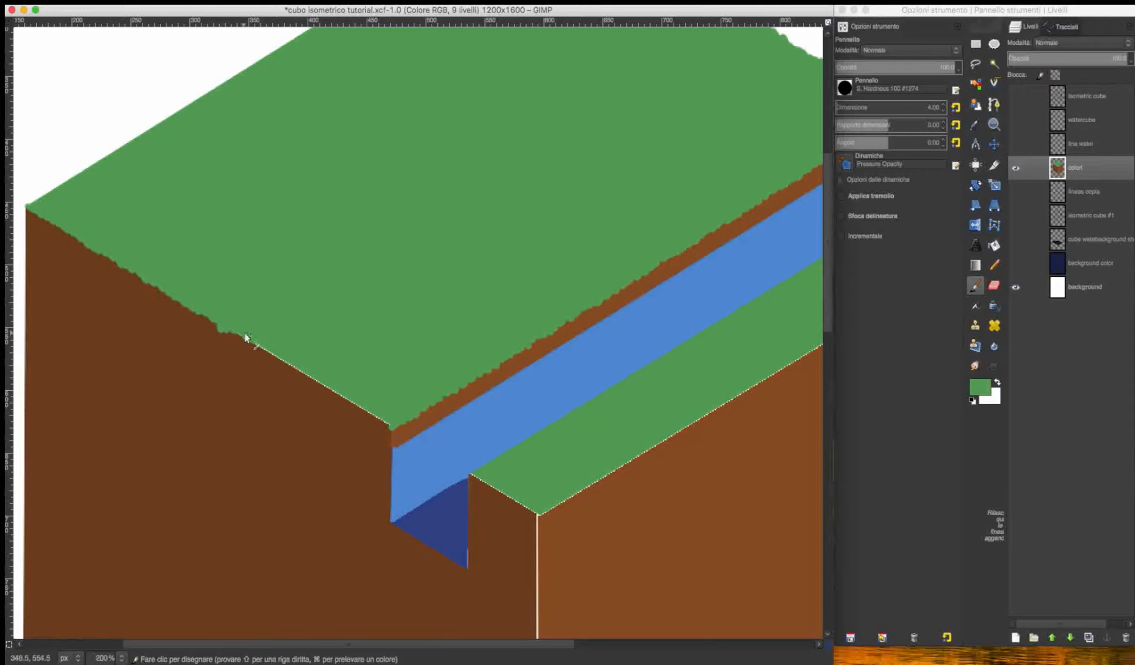
{"action": "left_click_drag", "start_coordinate": [382, 221], "coordinate": [449, 293]}
{"action": "scroll", "coordinate": [450, 293], "scroll_direction": "down", "scroll_amount": 5}
{"action": "scroll", "coordinate": [450, 293], "scroll_direction": "up", "scroll_amount": 4}
{"action": "left_click_drag", "start_coordinate": [180, 164], "coordinate": [428, 412]}
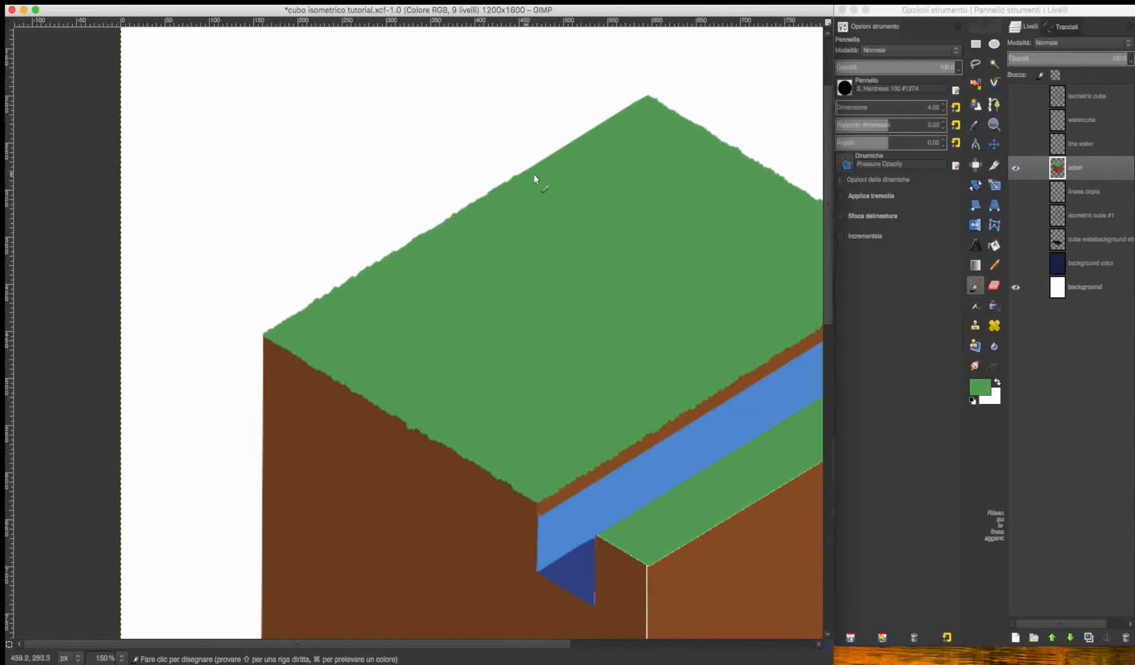
Paint ragged green edges along the narrow grass strip's back-right end and its border with the water
{"action": "left_click_drag", "start_coordinate": [746, 352], "coordinate": [472, 179]}
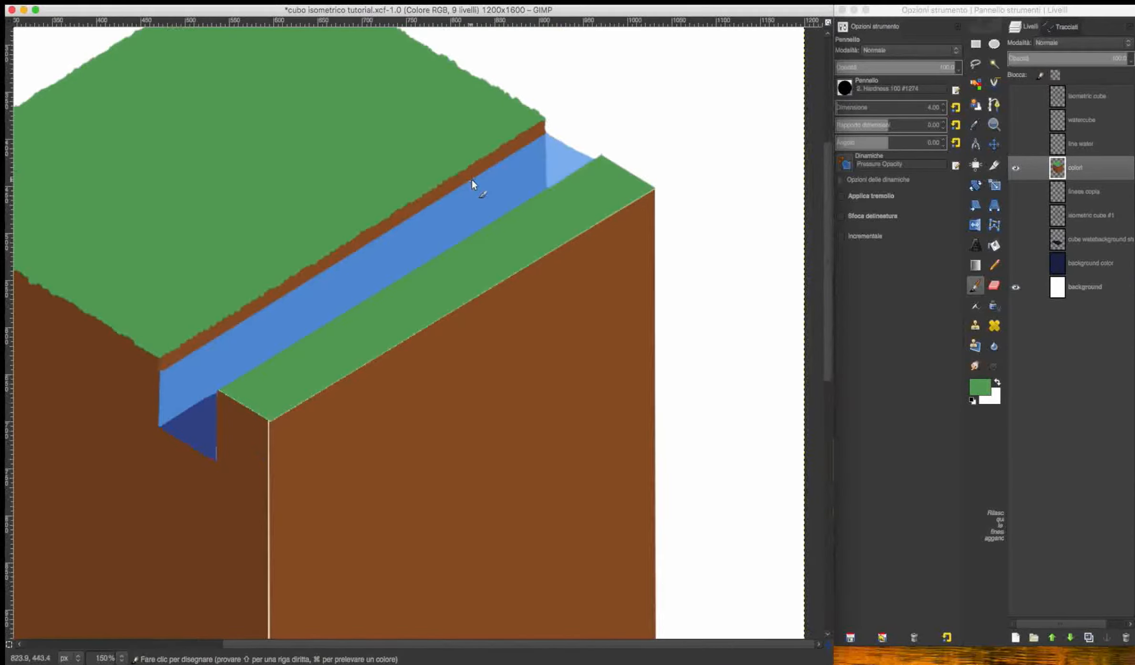
{"action": "scroll", "coordinate": [644, 179], "scroll_direction": "up", "scroll_amount": 3}
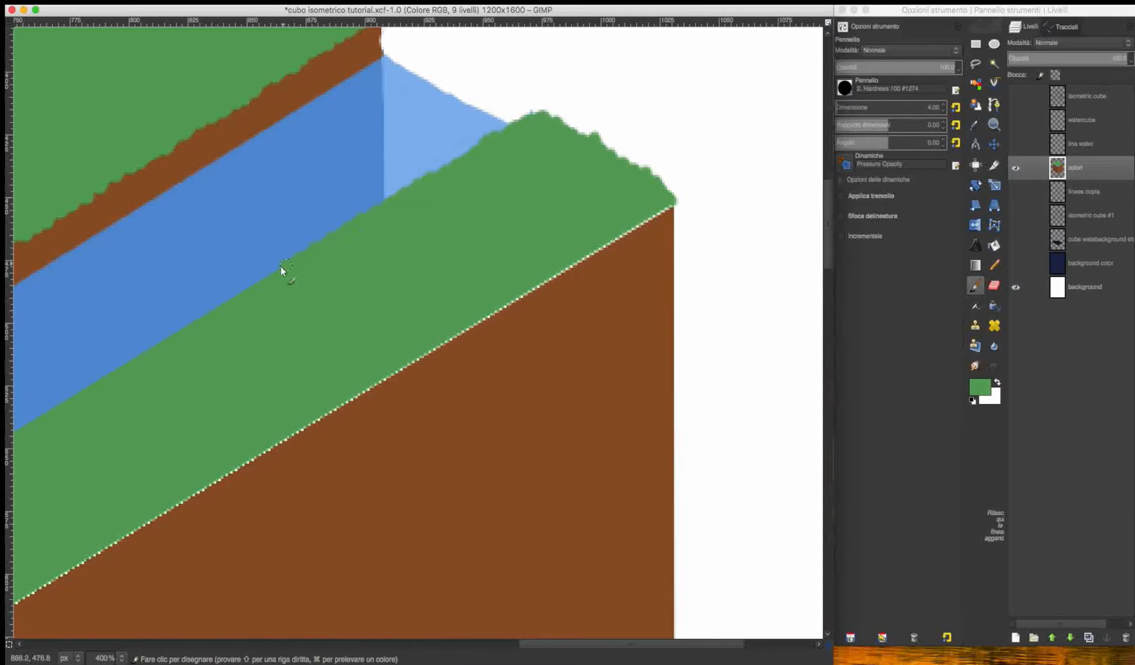
{"action": "left_click_drag", "start_coordinate": [146, 349], "coordinate": [411, 214]}
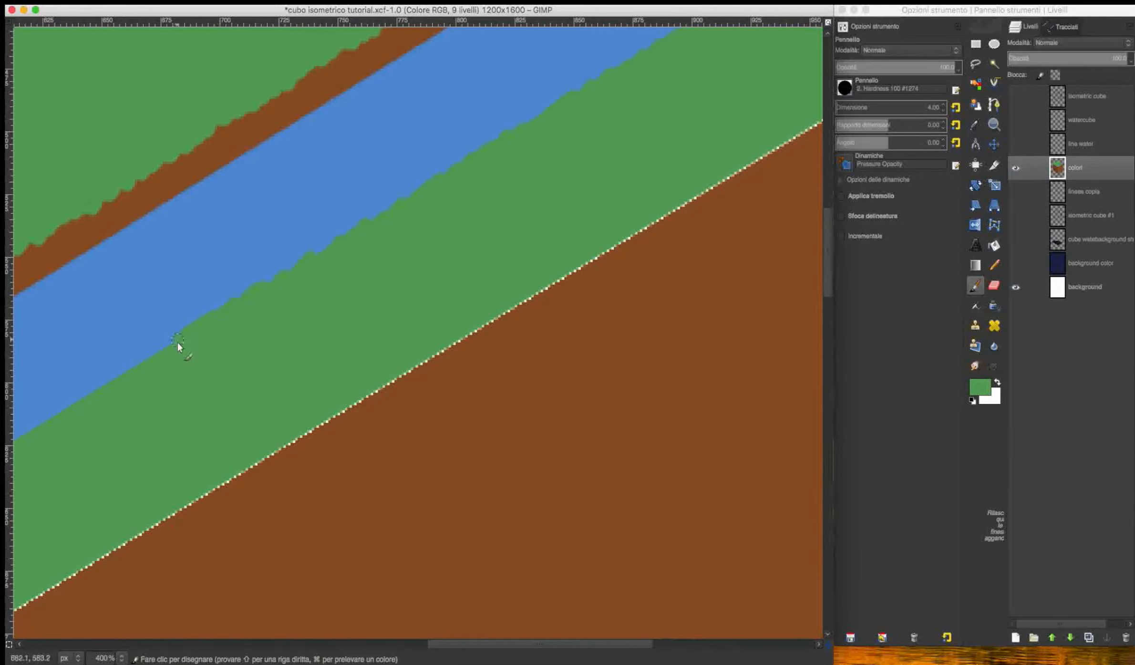
{"action": "left_click_drag", "start_coordinate": [177, 343], "coordinate": [537, 129]}
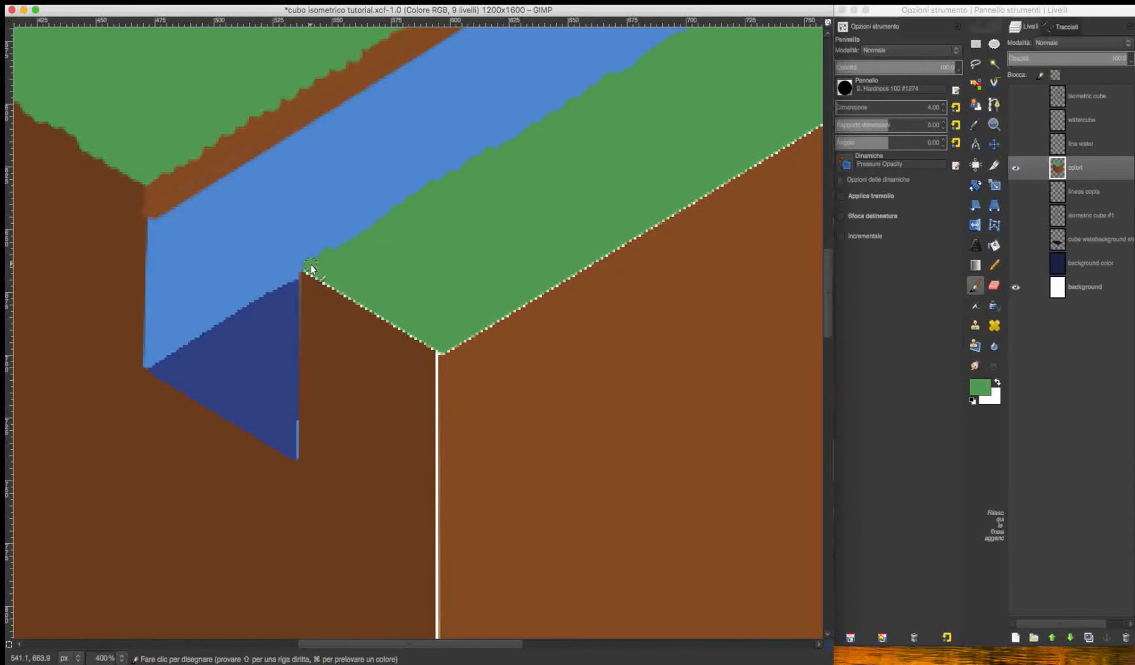
Paint ragged green edges along the narrow grass strip's front-left and front-right borders
{"action": "scroll", "coordinate": [311, 265], "scroll_direction": "down", "scroll_amount": 5}
{"action": "scroll", "coordinate": [310, 264], "scroll_direction": "up", "scroll_amount": 4}
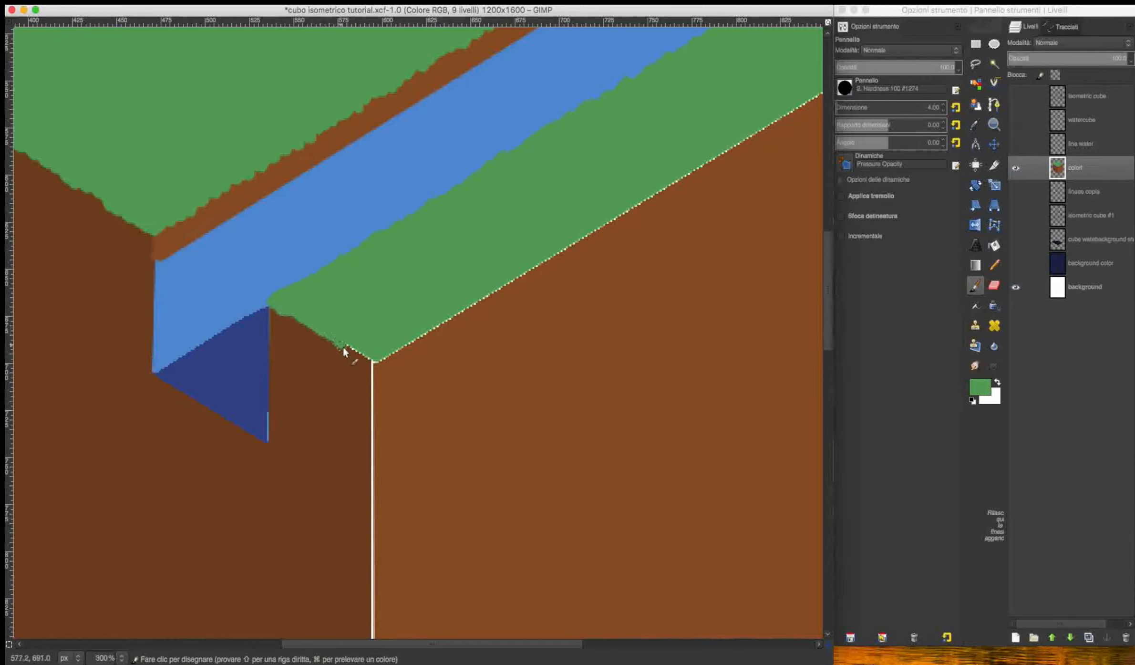
{"action": "scroll", "coordinate": [463, 268], "scroll_direction": "right", "scroll_amount": 5}
{"action": "scroll", "coordinate": [463, 269], "scroll_direction": "up", "scroll_amount": 3}
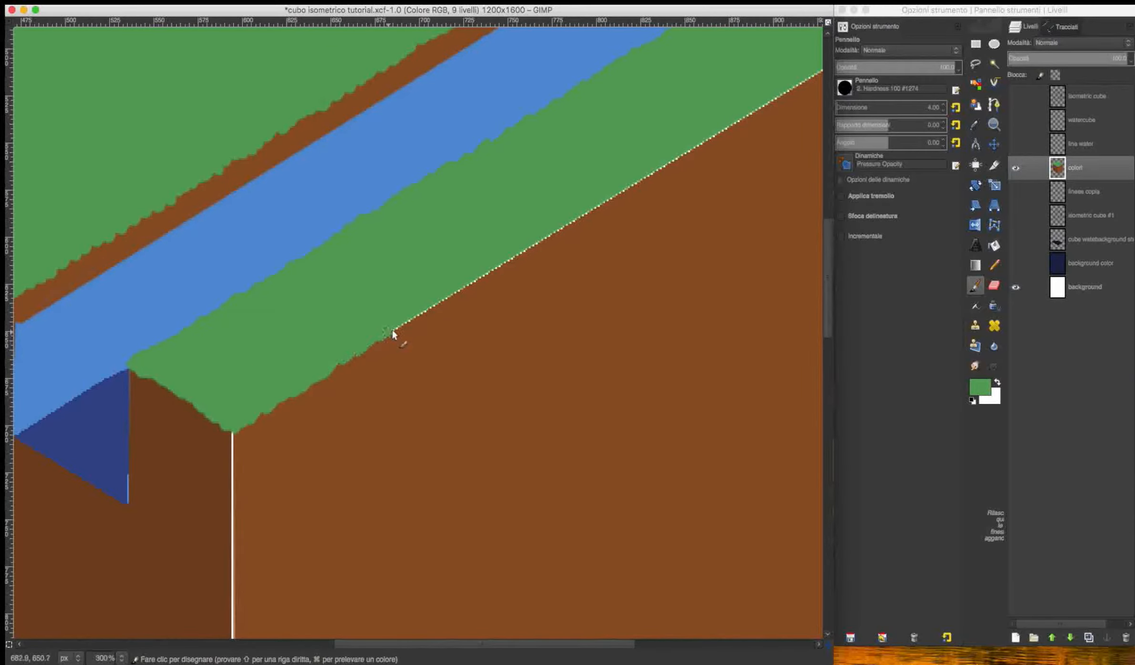
{"action": "scroll", "coordinate": [621, 204], "scroll_direction": "right", "scroll_amount": 12}
{"action": "scroll", "coordinate": [621, 204], "scroll_direction": "up", "scroll_amount": 8}
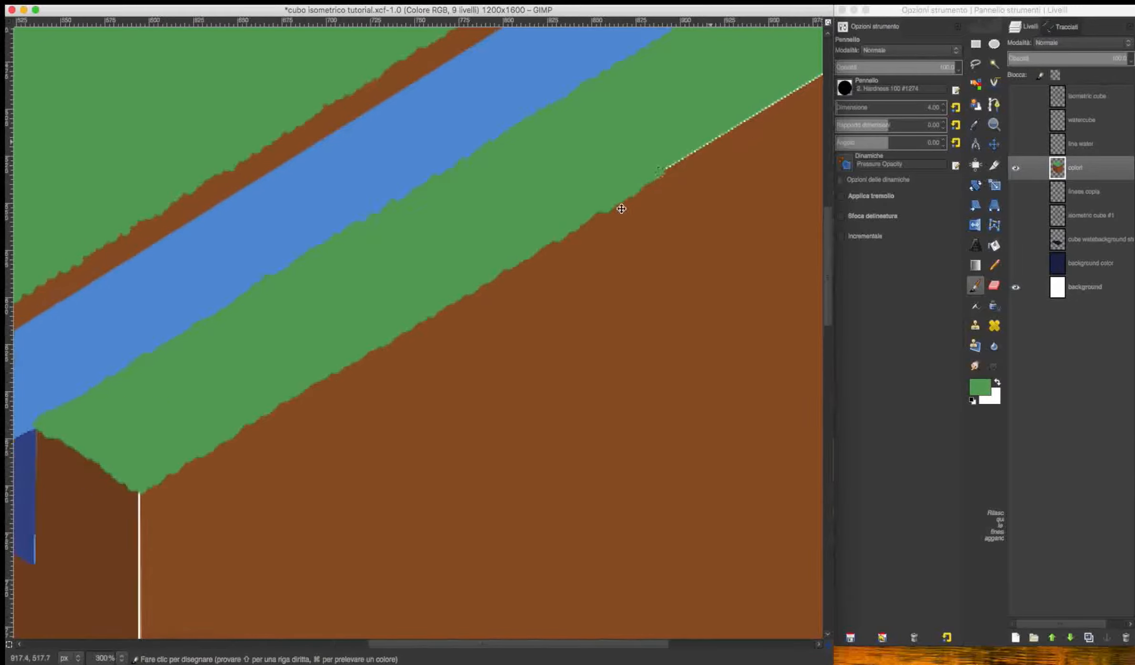
{"action": "left_click_drag", "start_coordinate": [646, 227], "coordinate": [699, 190]}
{"action": "scroll", "coordinate": [694, 178], "scroll_direction": "down", "scroll_amount": 4}
{"action": "scroll", "coordinate": [437, 159], "scroll_direction": "up", "scroll_amount": 3}
{"action": "scroll", "coordinate": [437, 159], "scroll_direction": "right", "scroll_amount": 2}
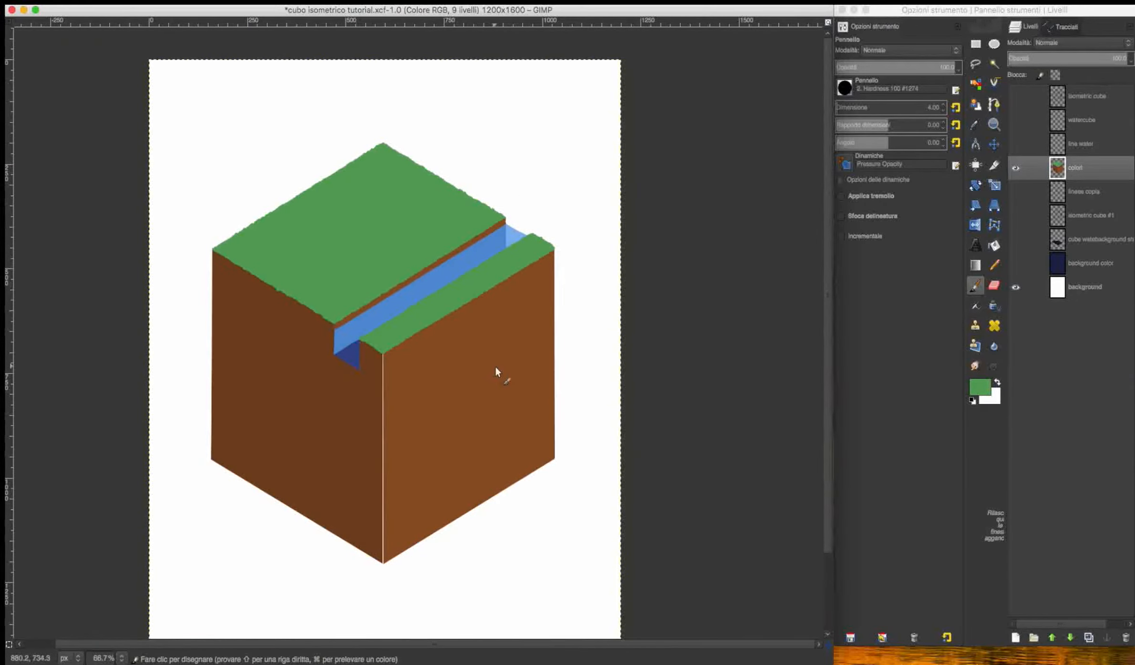
Erase the upper edge of the light blue water face at the channel's back end into a wavy profile
{"action": "scroll", "coordinate": [495, 366], "scroll_direction": "up", "scroll_amount": 4}
{"action": "scroll", "coordinate": [496, 366], "scroll_direction": "up", "scroll_amount": 12}
{"action": "left_click", "coordinate": [563, 170], "text": "super"}
{"action": "scroll", "coordinate": [654, 271], "scroll_direction": "right", "scroll_amount": 4}
{"action": "scroll", "coordinate": [655, 270], "scroll_direction": "down", "scroll_amount": 1}
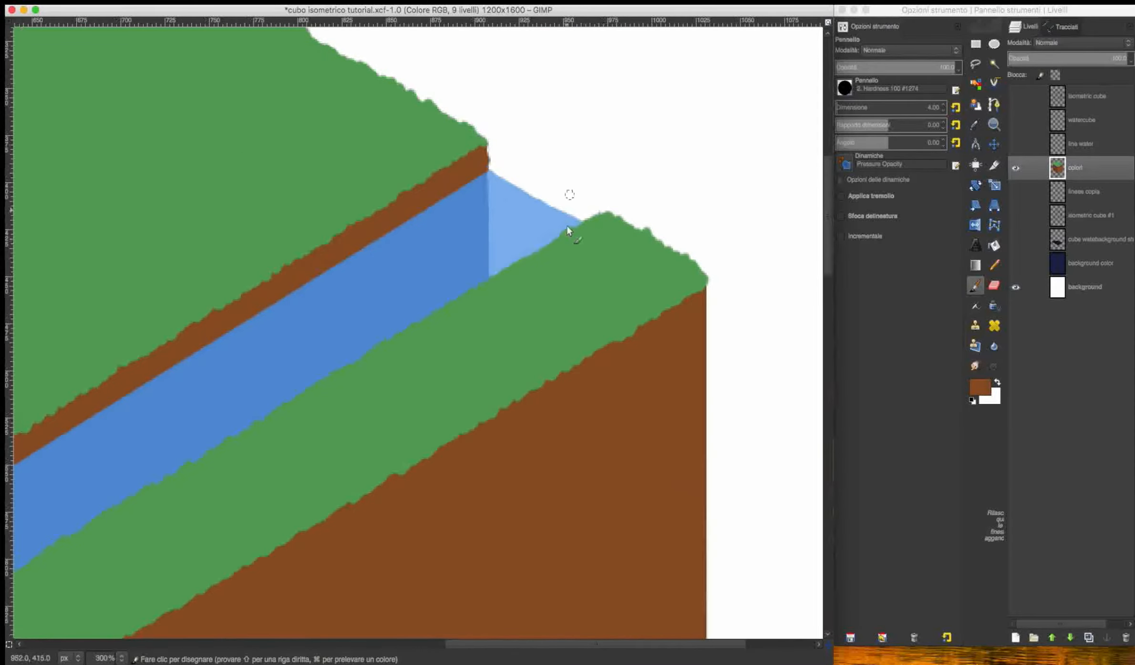
{"action": "key", "text": "shift+e"}
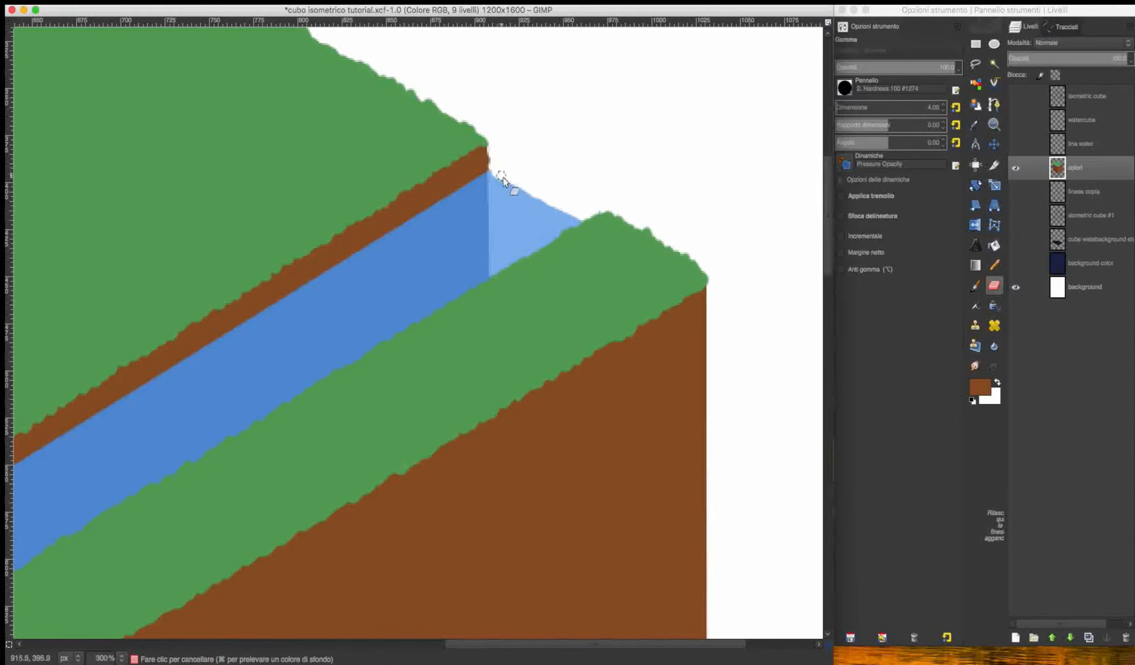
{"action": "left_click_drag", "start_coordinate": [562, 205], "coordinate": [582, 213]}
{"action": "left_click_drag", "start_coordinate": [495, 170], "coordinate": [507, 186]}
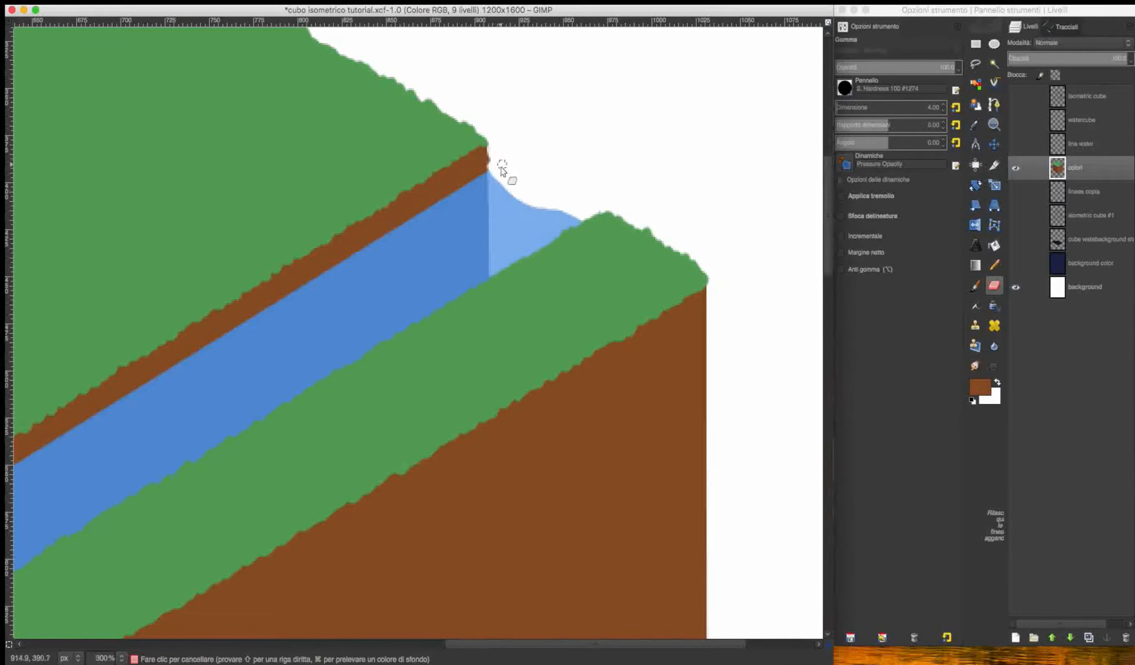
Choose light blue and paint a wavy waterline across the channel's front opening on the cube's left face
{"action": "scroll", "coordinate": [646, 122], "scroll_direction": "left", "scroll_amount": 8}
{"action": "scroll", "coordinate": [646, 122], "scroll_direction": "down", "scroll_amount": 6}
{"action": "left_click", "coordinate": [1016, 144]}
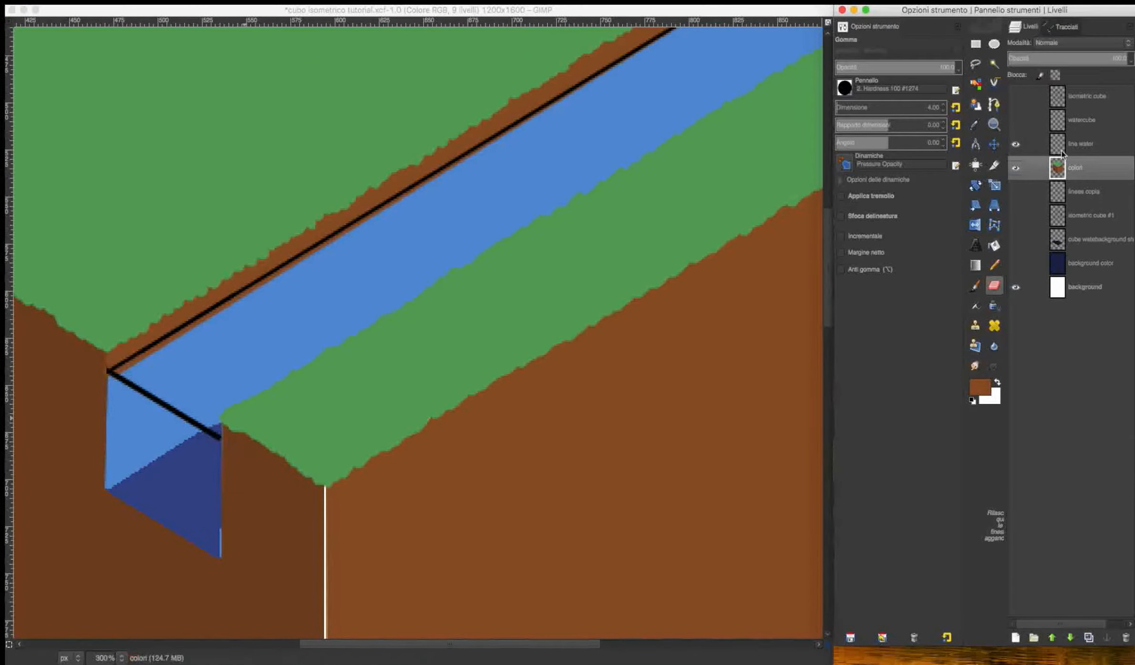
{"action": "left_click", "coordinate": [1016, 144]}
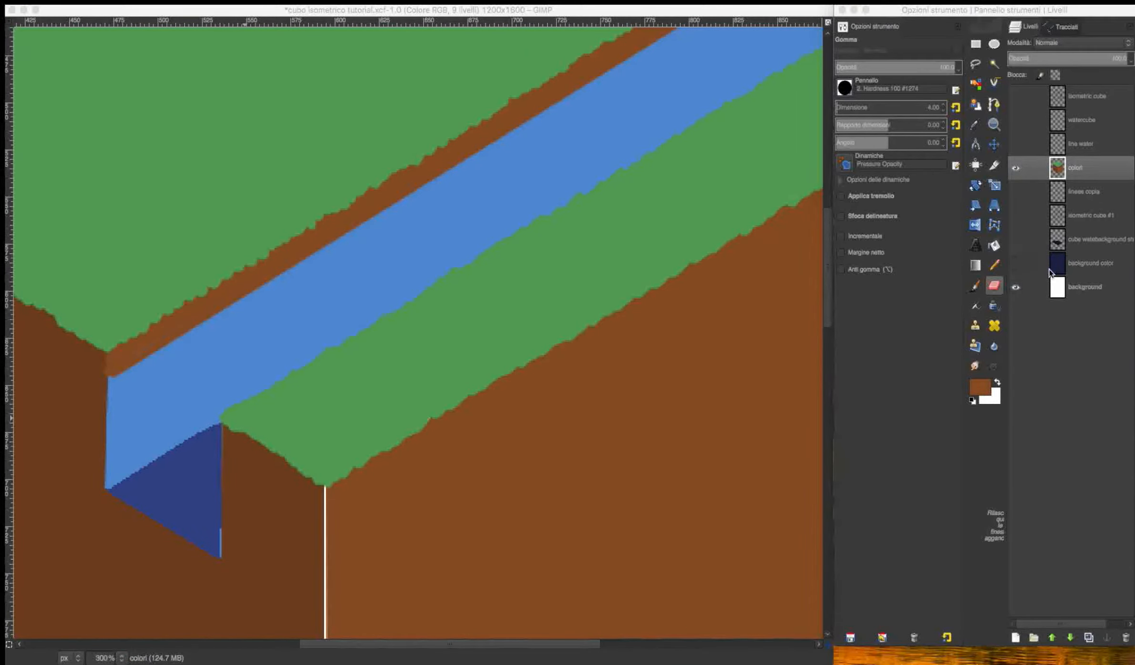
{"action": "left_click", "coordinate": [980, 387]}
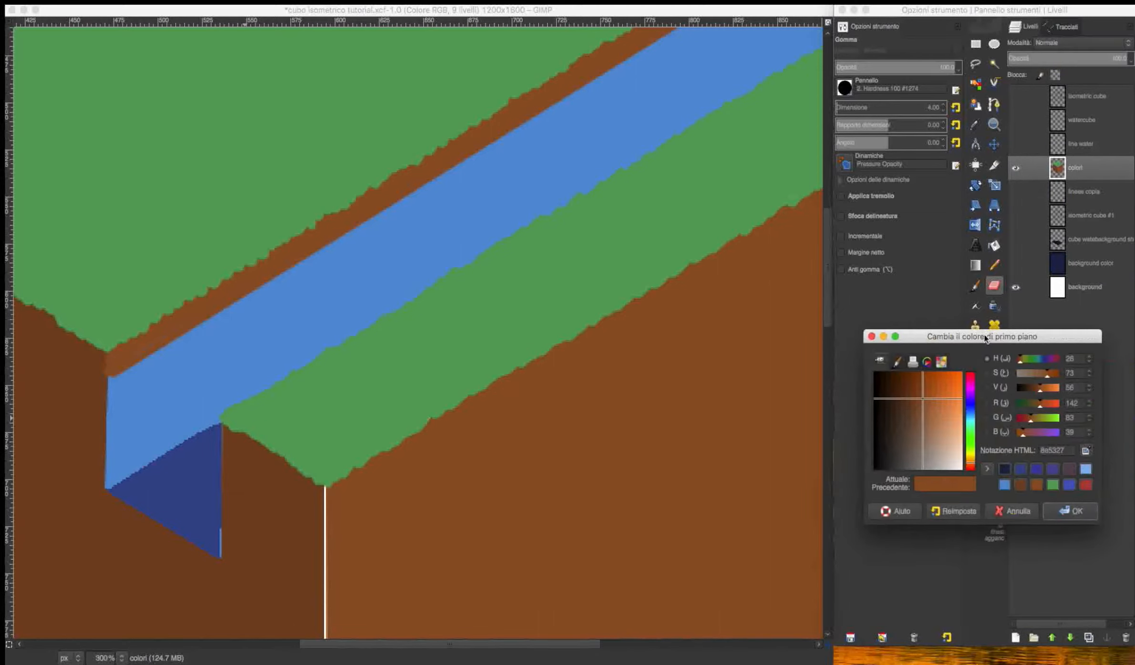
{"action": "left_click", "coordinate": [1073, 510]}
{"action": "key", "text": "p"}
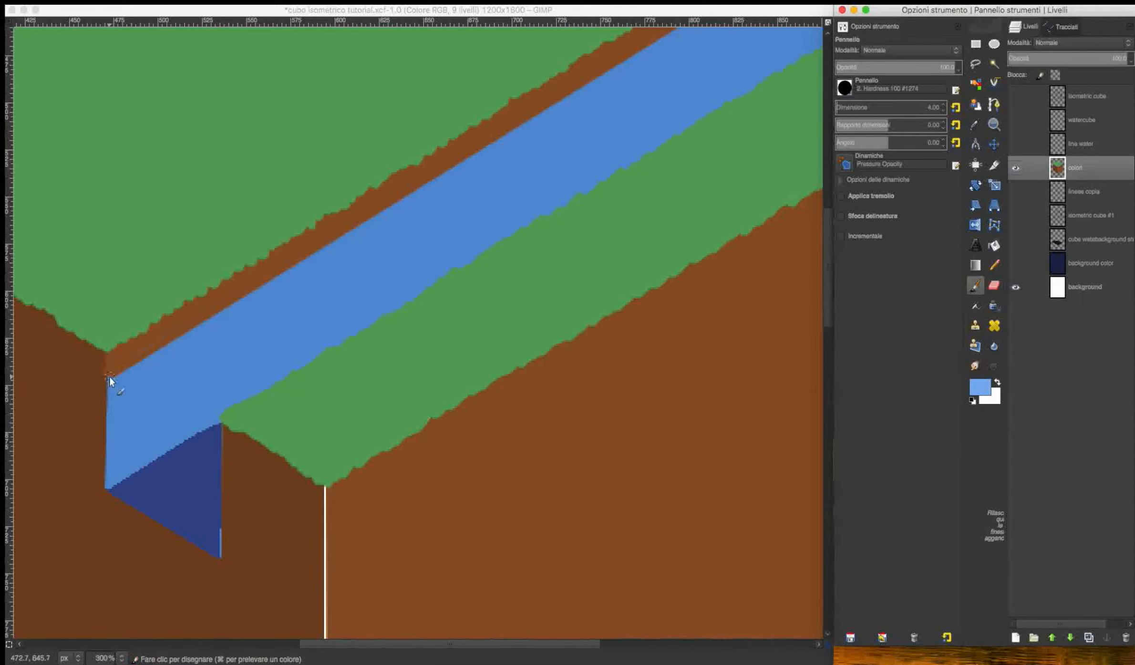
{"action": "left_click_drag", "start_coordinate": [109, 376], "coordinate": [123, 383]}
{"action": "left_click_drag", "start_coordinate": [191, 420], "coordinate": [218, 439]}
Paint a paler blue highlight along the wavy water edge at the channel's back end with a size 2 brush
{"action": "scroll", "coordinate": [218, 438], "scroll_direction": "up", "scroll_amount": 4}
{"action": "scroll", "coordinate": [218, 439], "scroll_direction": "right", "scroll_amount": 4}
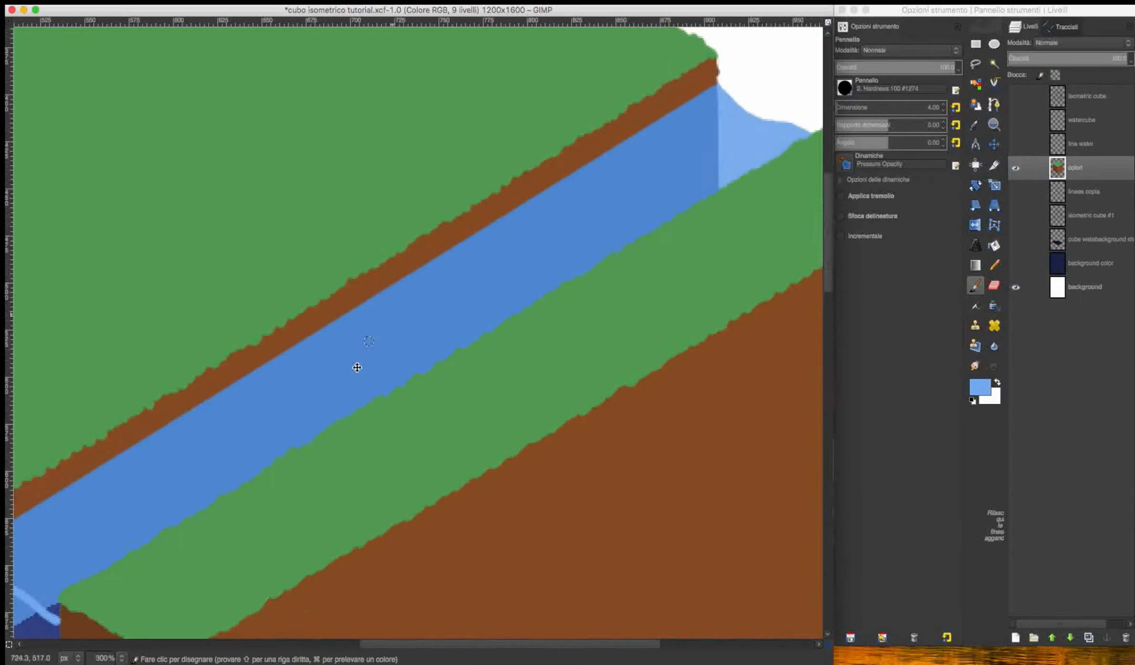
{"action": "scroll", "coordinate": [616, 182], "scroll_direction": "up", "scroll_amount": 2}
{"action": "key", "text": "bracketleft"}
{"action": "key", "text": "bracketleft"}
{"action": "mouse_move", "coordinate": [540, 152]}
{"action": "left_mouse_down"}
{"action": "mouse_move", "coordinate": [592, 206]}
{"action": "mouse_move", "coordinate": [635, 224]}
{"action": "left_mouse_up"}
{"action": "left_click", "coordinate": [983, 385]}
{"action": "left_click", "coordinate": [957, 419]}
{"action": "left_click", "coordinate": [1073, 497]}
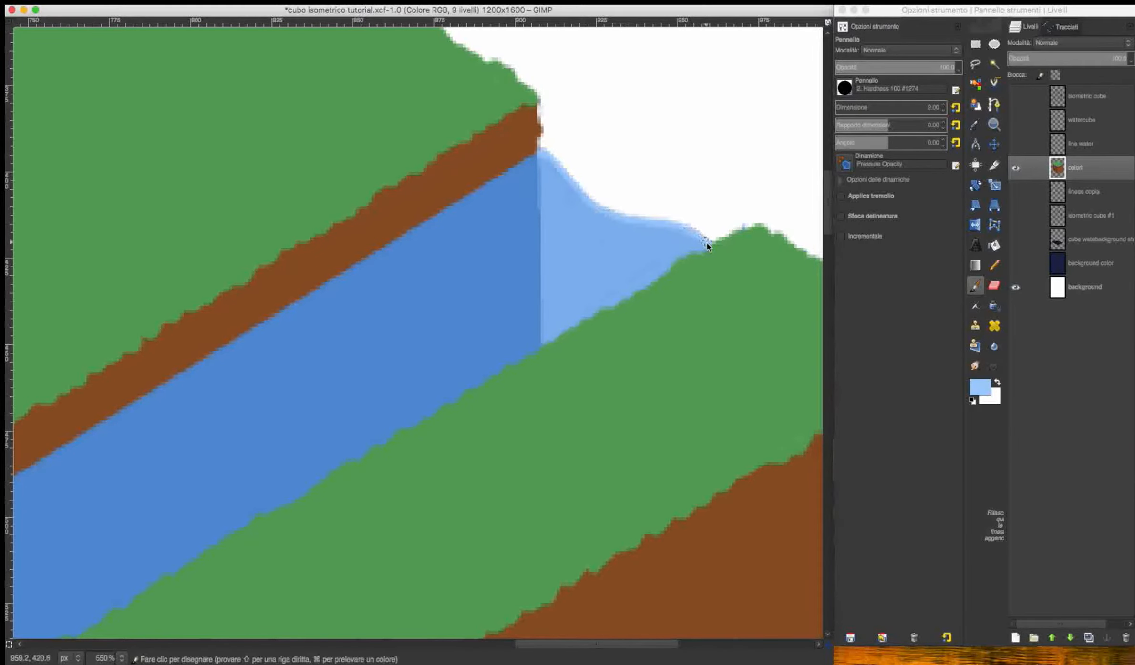
{"action": "scroll", "coordinate": [705, 242], "scroll_direction": "down", "scroll_amount": 1}
{"action": "scroll", "coordinate": [704, 242], "scroll_direction": "up", "scroll_amount": 2}
{"action": "scroll", "coordinate": [705, 246], "scroll_direction": "up", "scroll_amount": 3}
{"action": "scroll", "coordinate": [705, 245], "scroll_direction": "right", "scroll_amount": 1}
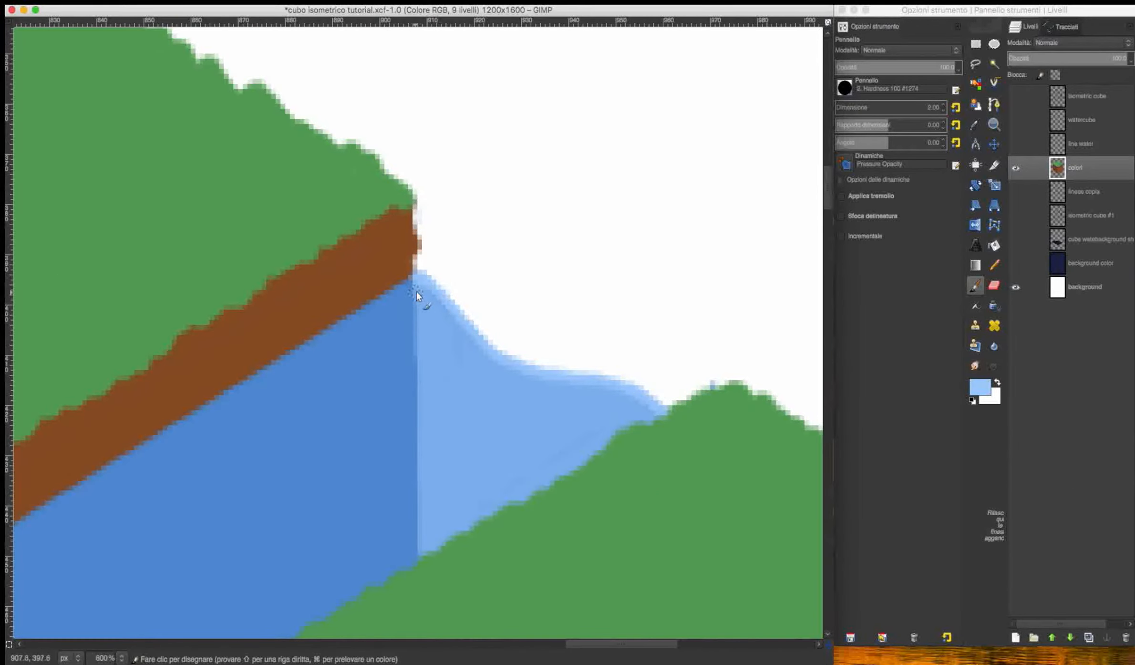
Sample the medium water blue and roughen the vertical boundary with the light blue face at the channel's back end
{"action": "left_click", "coordinate": [377, 268], "text": "super"}
{"action": "left_click", "coordinate": [414, 317], "text": "super"}
{"action": "scroll", "coordinate": [419, 339], "scroll_direction": "up", "scroll_amount": 1}
{"action": "scroll", "coordinate": [432, 495], "scroll_direction": "down", "scroll_amount": 4}
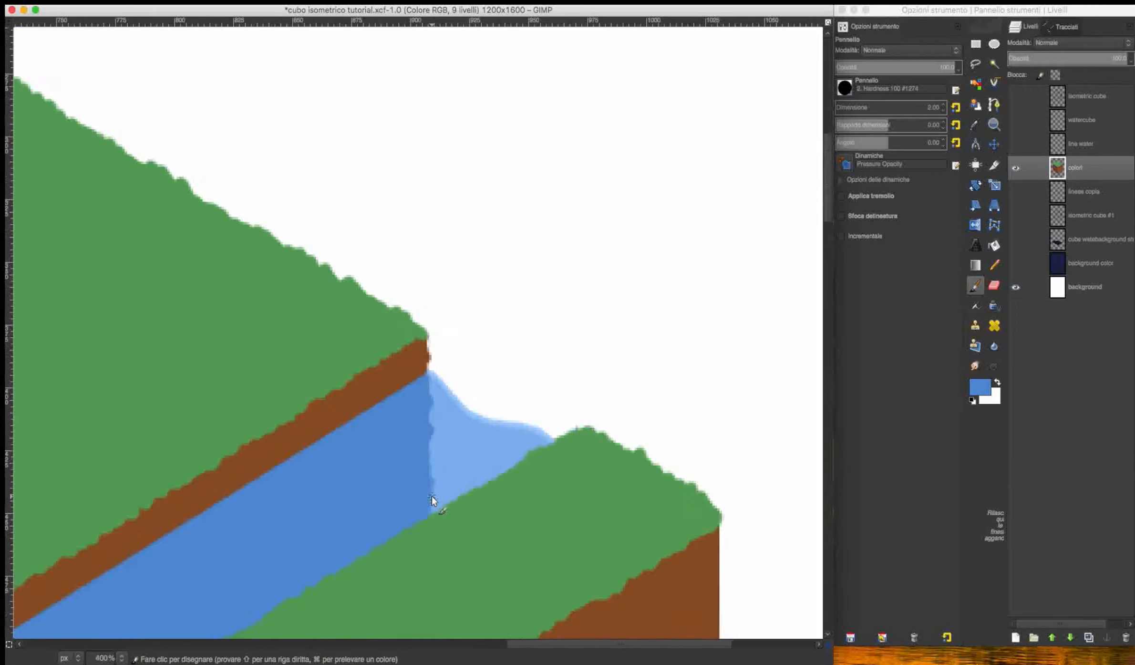
Sample the dark brown of the cube's left face and roughen the left vertical edge of the channel's front opening
{"action": "scroll", "coordinate": [257, 331], "scroll_direction": "down", "scroll_amount": 6}
{"action": "scroll", "coordinate": [257, 331], "scroll_direction": "left", "scroll_amount": 5}
{"action": "scroll", "coordinate": [286, 335], "scroll_direction": "up", "scroll_amount": 3}
{"action": "left_click", "coordinate": [261, 314], "text": "super"}
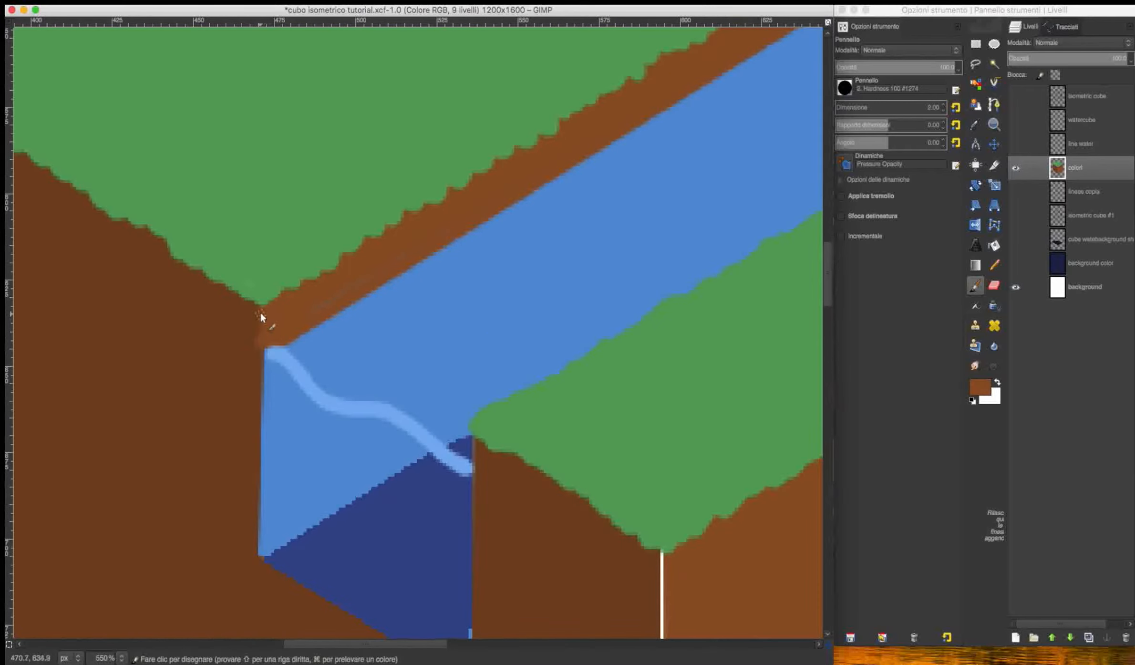
{"action": "left_click", "coordinate": [238, 277], "text": "super"}
{"action": "scroll", "coordinate": [240, 277], "scroll_direction": "down", "scroll_amount": 4}
{"action": "scroll", "coordinate": [239, 276], "scroll_direction": "left", "scroll_amount": 1}
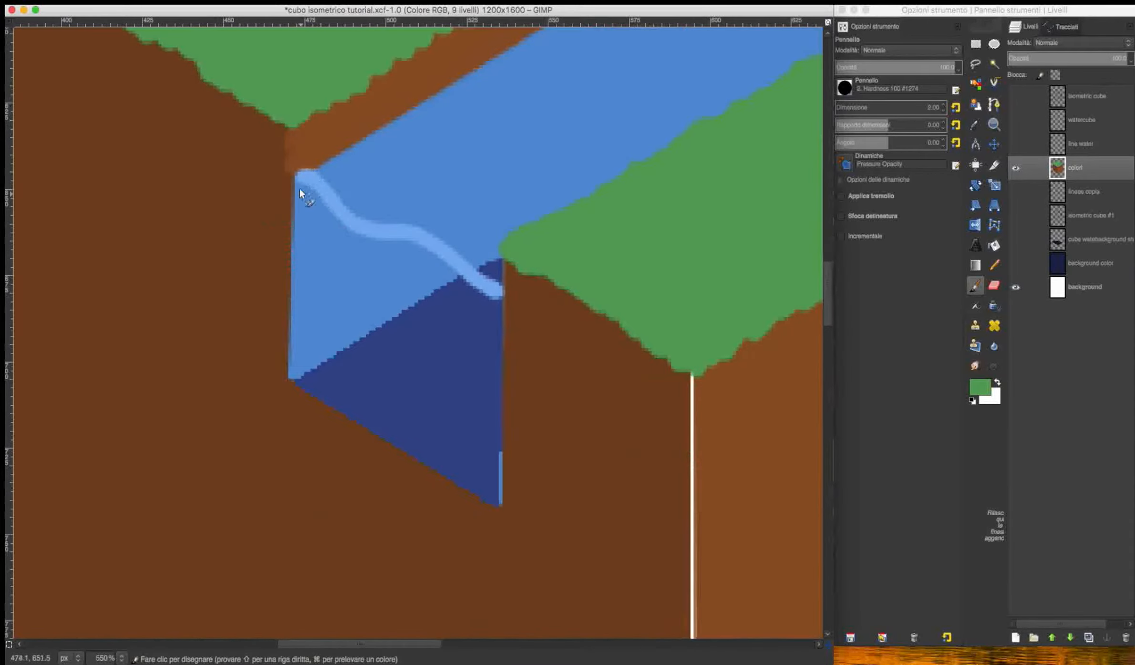
{"action": "left_click", "coordinate": [289, 183], "text": "super"}
{"action": "left_click_drag", "start_coordinate": [292, 245], "coordinate": [290, 362]}
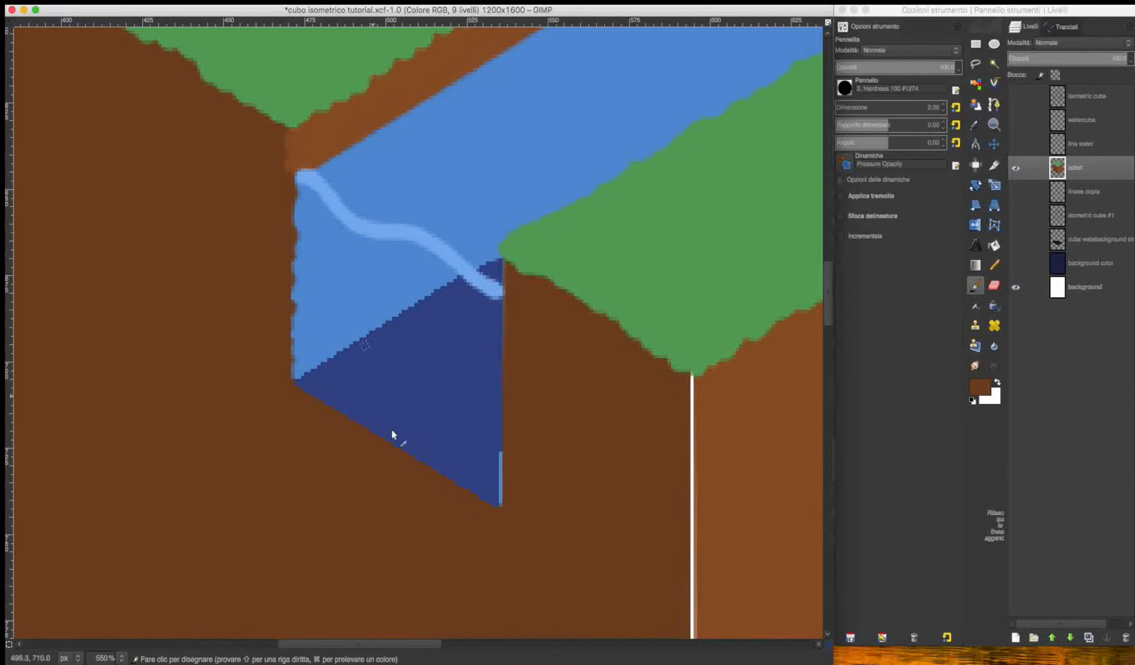
Sample the dark blue and paint a jagged boundary between the dark and medium blue areas in the channel's front opening
{"action": "scroll", "coordinate": [363, 240], "scroll_direction": "right", "scroll_amount": 3}
{"action": "scroll", "coordinate": [363, 241], "scroll_direction": "down", "scroll_amount": 1}
{"action": "left_click", "coordinate": [241, 382], "text": "super"}
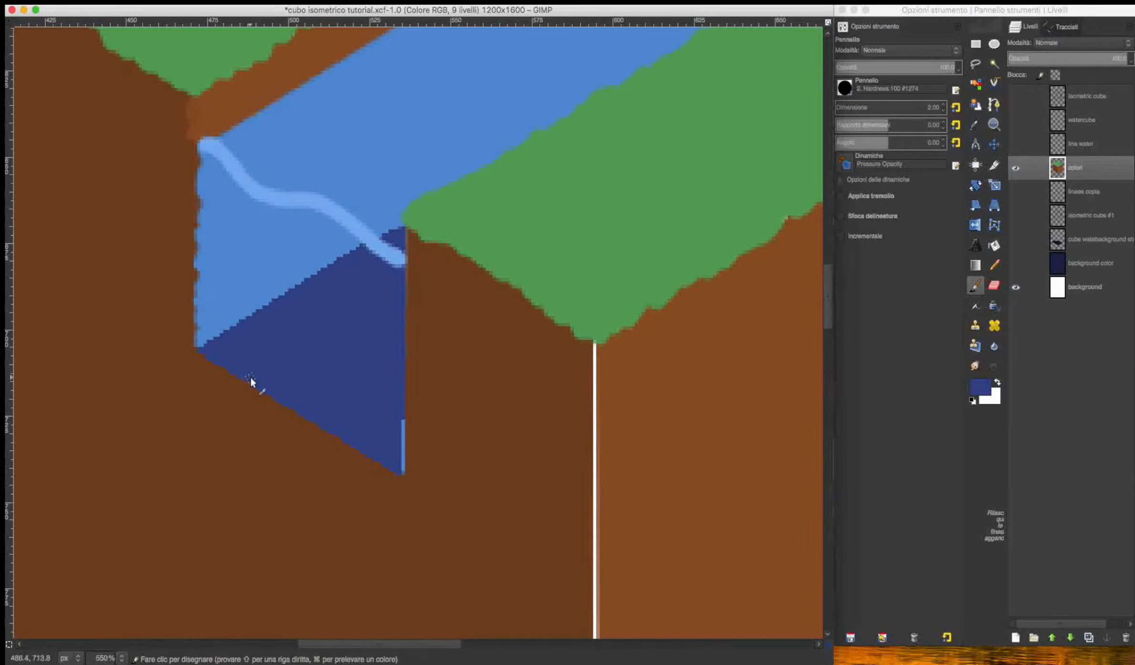
{"action": "left_click", "coordinate": [245, 333], "text": "super"}
{"action": "left_click_drag", "start_coordinate": [203, 338], "coordinate": [243, 322]}
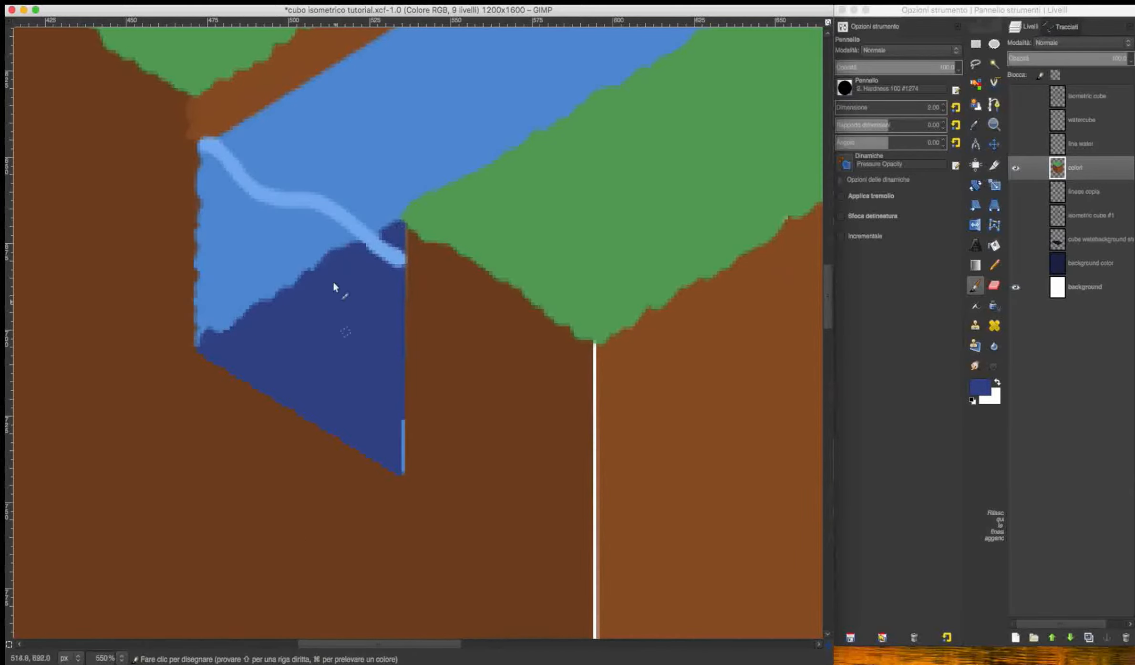
Sample the dark brown and roughen the lower and right edges of the dark blue area in the channel's front opening
{"action": "scroll", "coordinate": [354, 367], "scroll_direction": "right", "scroll_amount": 3}
{"action": "scroll", "coordinate": [354, 367], "scroll_direction": "down", "scroll_amount": 1}
{"action": "left_click", "coordinate": [354, 344], "text": "super"}
{"action": "left_click_drag", "start_coordinate": [327, 197], "coordinate": [328, 427]}
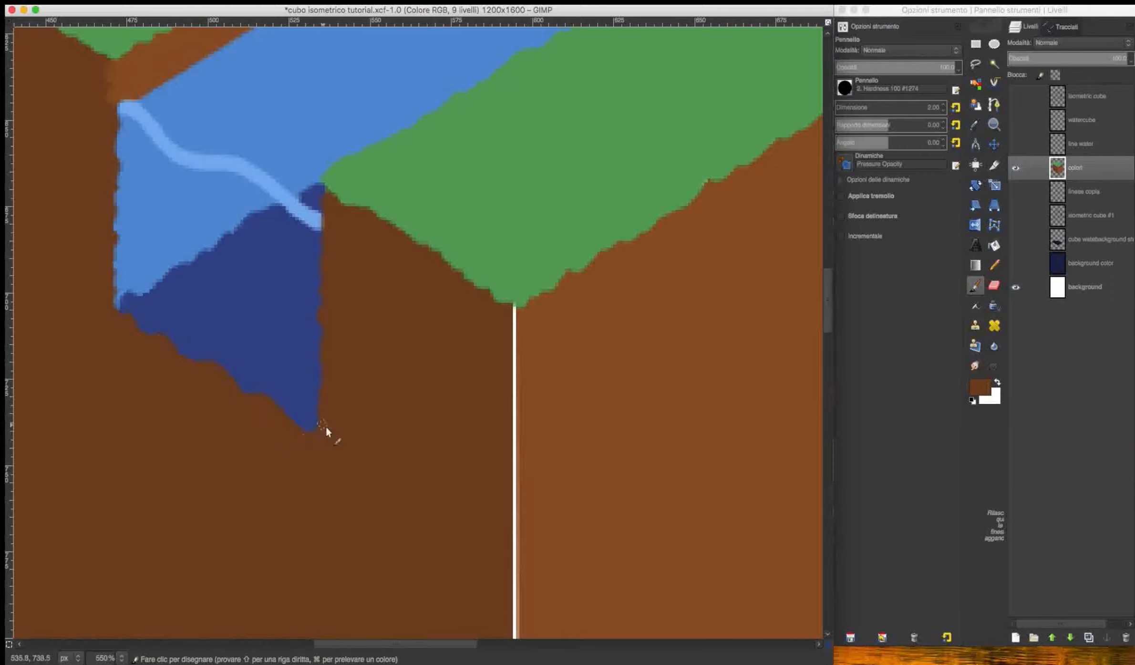
Sample the bank's brown and paint a wavy lower edge along the front part of the channel's far bank
{"action": "scroll", "coordinate": [326, 427], "scroll_direction": "down", "scroll_amount": 8}
{"action": "scroll", "coordinate": [380, 305], "scroll_direction": "up", "scroll_amount": 7}
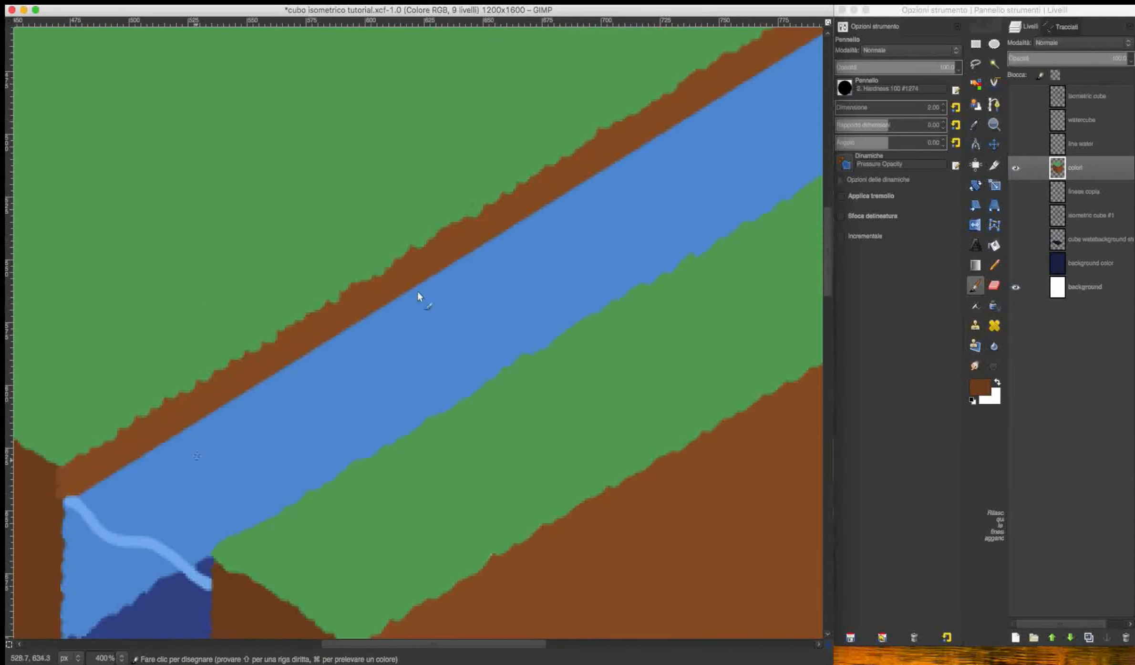
{"action": "scroll", "coordinate": [465, 251], "scroll_direction": "down", "scroll_amount": 5}
{"action": "scroll", "coordinate": [359, 367], "scroll_direction": "up", "scroll_amount": 3}
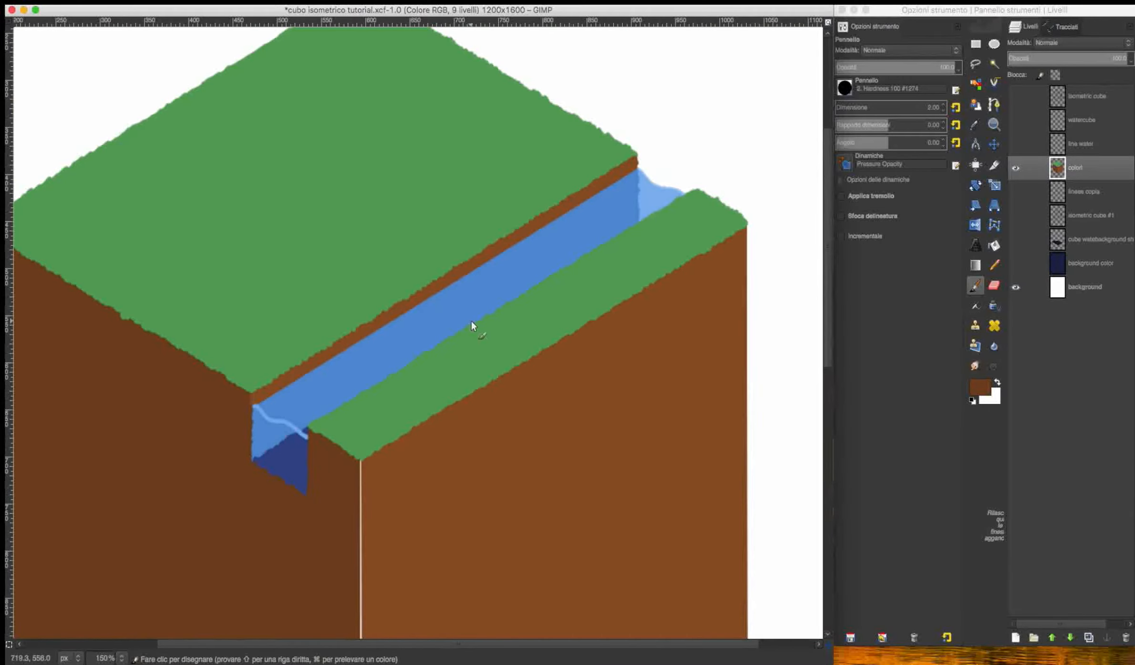
{"action": "scroll", "coordinate": [471, 320], "scroll_direction": "up", "scroll_amount": 4}
{"action": "scroll", "coordinate": [470, 320], "scroll_direction": "down", "scroll_amount": 4}
{"action": "scroll", "coordinate": [277, 408], "scroll_direction": "up", "scroll_amount": 4}
{"action": "left_click", "coordinate": [229, 361], "text": "super"}
{"action": "mouse_move", "coordinate": [225, 381]}
{"action": "left_mouse_down"}
{"action": "mouse_move", "coordinate": [412, 250]}
{"action": "mouse_move", "coordinate": [275, 351]}
{"action": "mouse_move", "coordinate": [496, 210]}
{"action": "mouse_move", "coordinate": [487, 206]}
{"action": "left_mouse_up"}
{"action": "scroll", "coordinate": [520, 210], "scroll_direction": "right", "scroll_amount": 1}
{"action": "scroll", "coordinate": [520, 209], "scroll_direction": "up", "scroll_amount": 1}
{"action": "scroll", "coordinate": [487, 206], "scroll_direction": "right", "scroll_amount": 4}
{"action": "scroll", "coordinate": [487, 205], "scroll_direction": "up", "scroll_amount": 3}
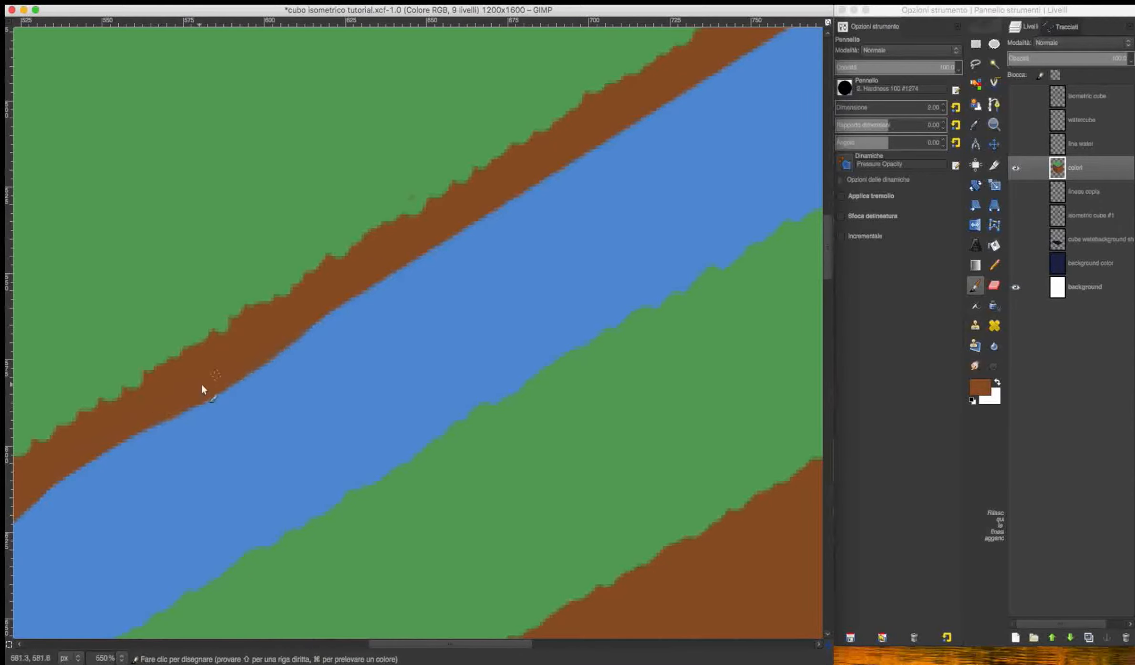
Continue the wavy brown waterline along the far bank's middle and up to the channel's back end
{"action": "mouse_move", "coordinate": [304, 331]}
{"action": "left_mouse_down"}
{"action": "mouse_move", "coordinate": [623, 112]}
{"action": "mouse_move", "coordinate": [510, 202]}
{"action": "left_mouse_up"}
{"action": "left_click", "coordinate": [499, 150], "text": "super"}
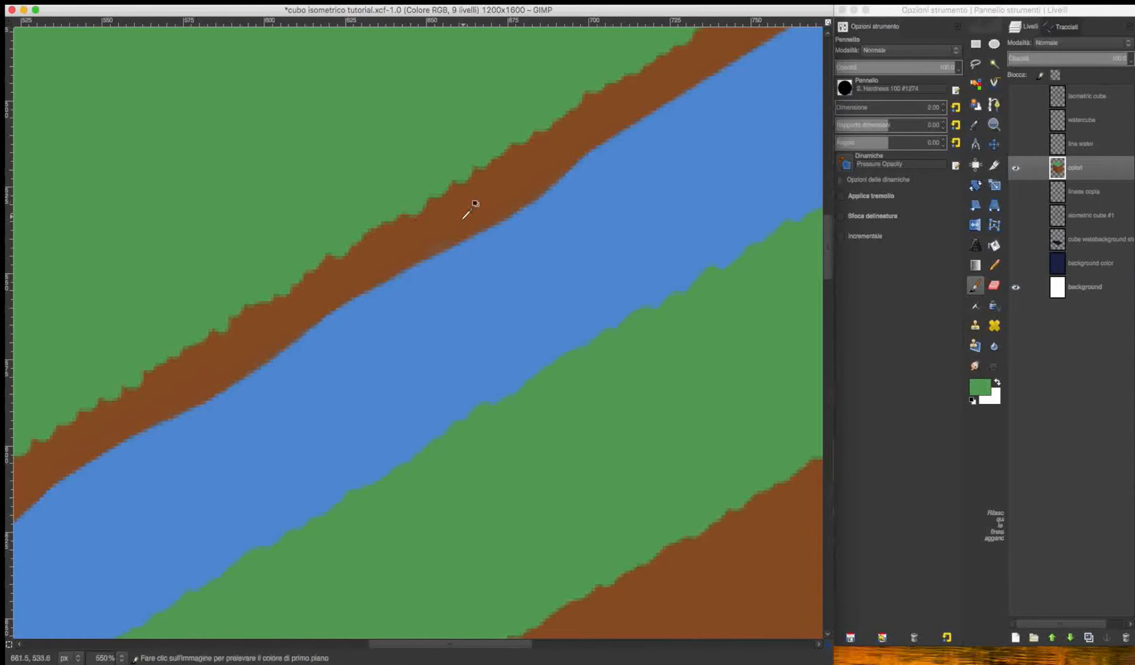
{"action": "left_click", "coordinate": [468, 210], "text": "super"}
{"action": "scroll", "coordinate": [470, 212], "scroll_direction": "right", "scroll_amount": 4}
{"action": "scroll", "coordinate": [470, 213], "scroll_direction": "up", "scroll_amount": 3}
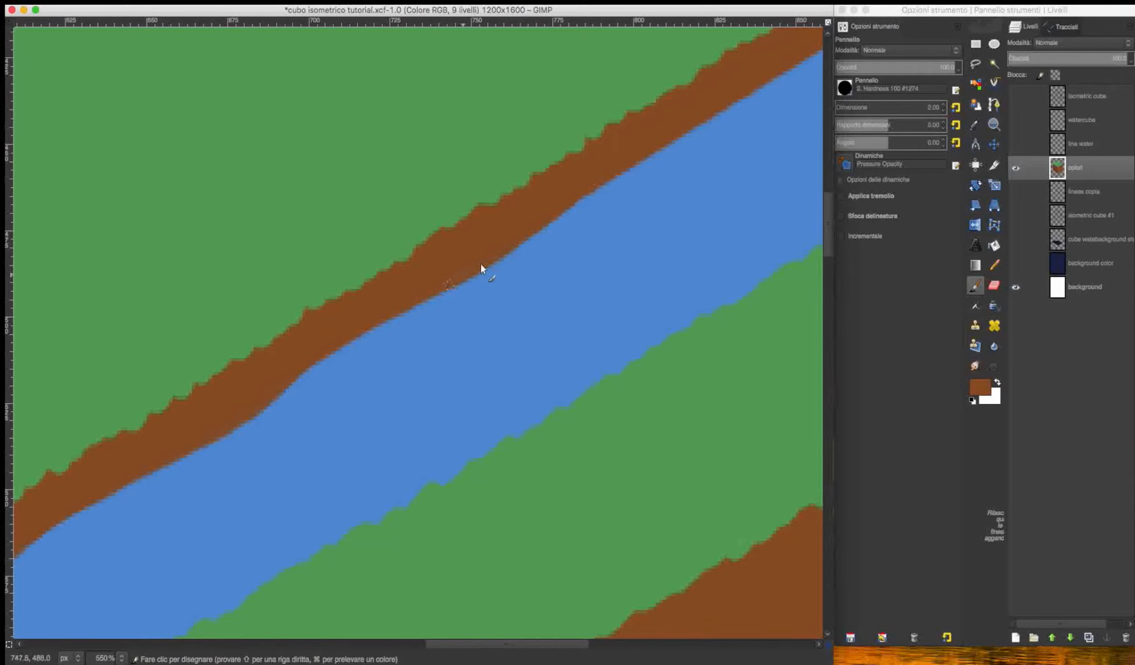
{"action": "left_click_drag", "start_coordinate": [435, 282], "coordinate": [541, 222]}
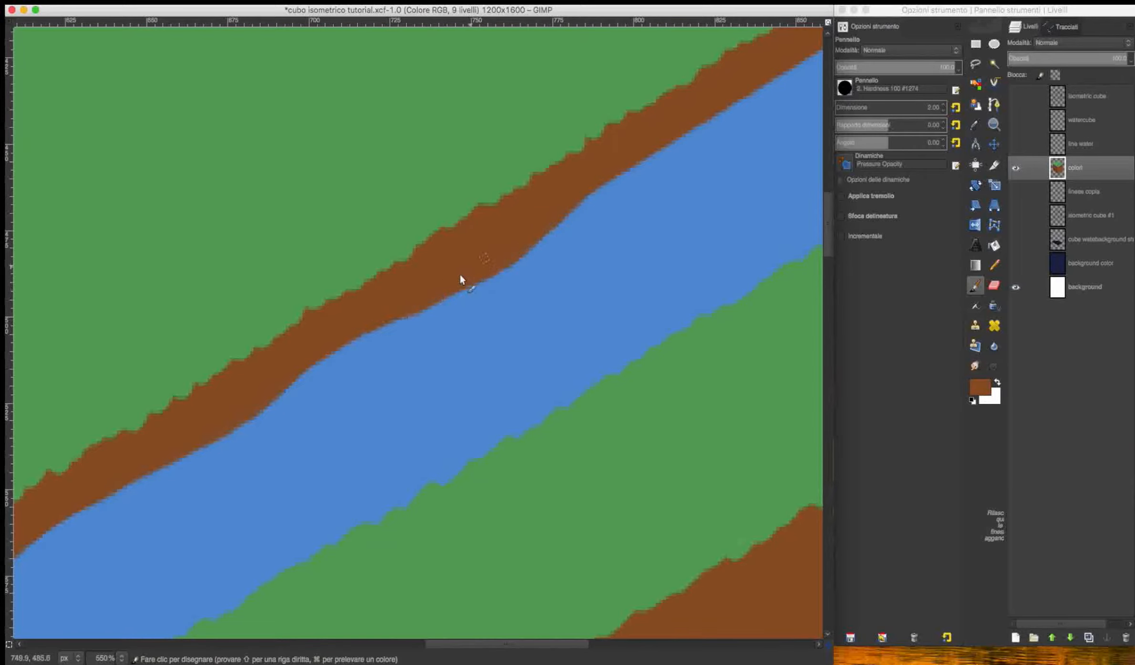
{"action": "mouse_move", "coordinate": [706, 118]}
{"action": "left_mouse_down"}
{"action": "mouse_move", "coordinate": [411, 326]}
{"action": "mouse_move", "coordinate": [557, 240]}
{"action": "left_mouse_up"}
{"action": "scroll", "coordinate": [556, 207], "scroll_direction": "down", "scroll_amount": 7}
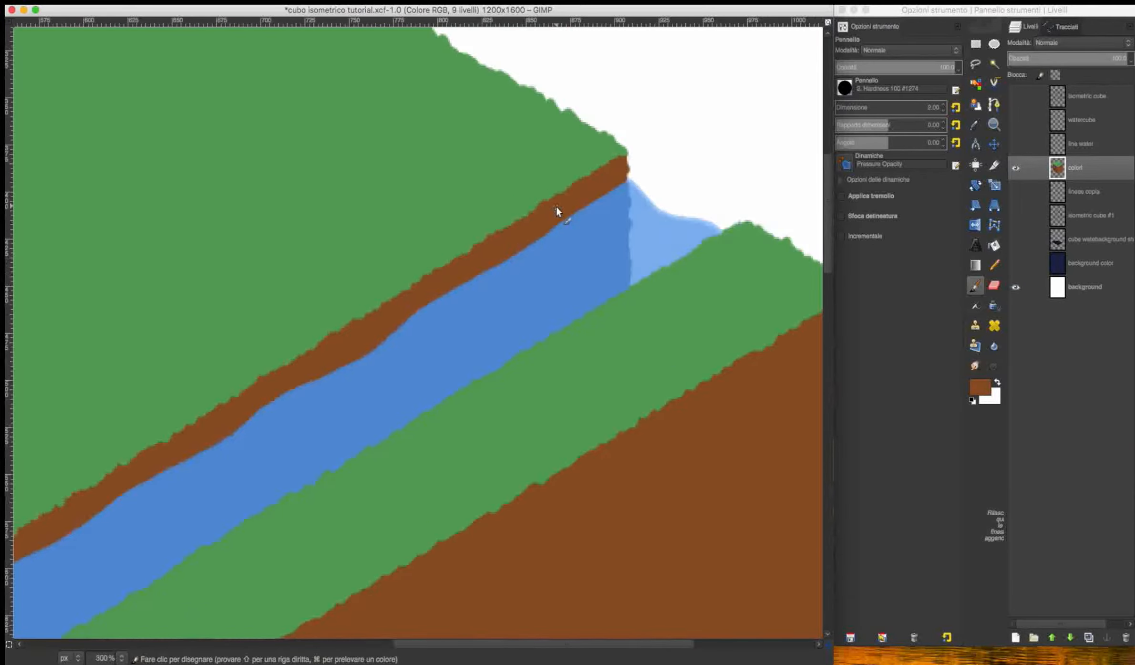
{"action": "scroll", "coordinate": [532, 219], "scroll_direction": "up", "scroll_amount": 5}
{"action": "scroll", "coordinate": [531, 219], "scroll_direction": "right", "scroll_amount": 6}
{"action": "scroll", "coordinate": [556, 313], "scroll_direction": "up", "scroll_amount": 4}
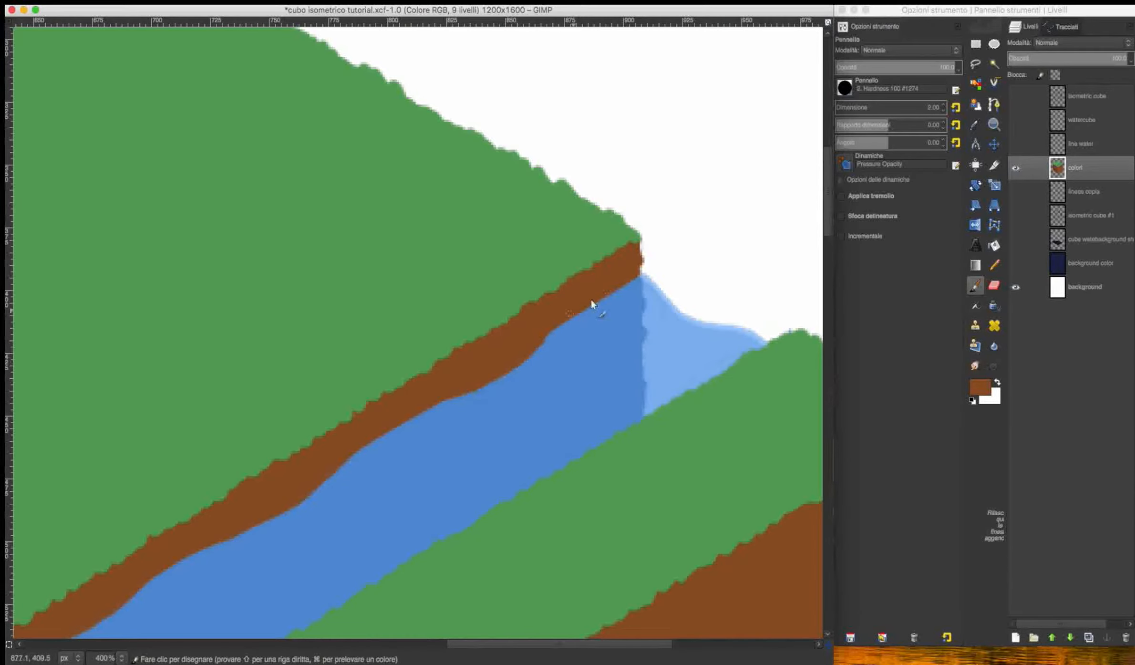
Set the brush size to 4 and paint an uneven brown outer edge down the lighter side face of the cube
{"action": "scroll", "coordinate": [569, 300], "scroll_direction": "down", "scroll_amount": 6}
{"action": "scroll", "coordinate": [420, 315], "scroll_direction": "up", "scroll_amount": 5}
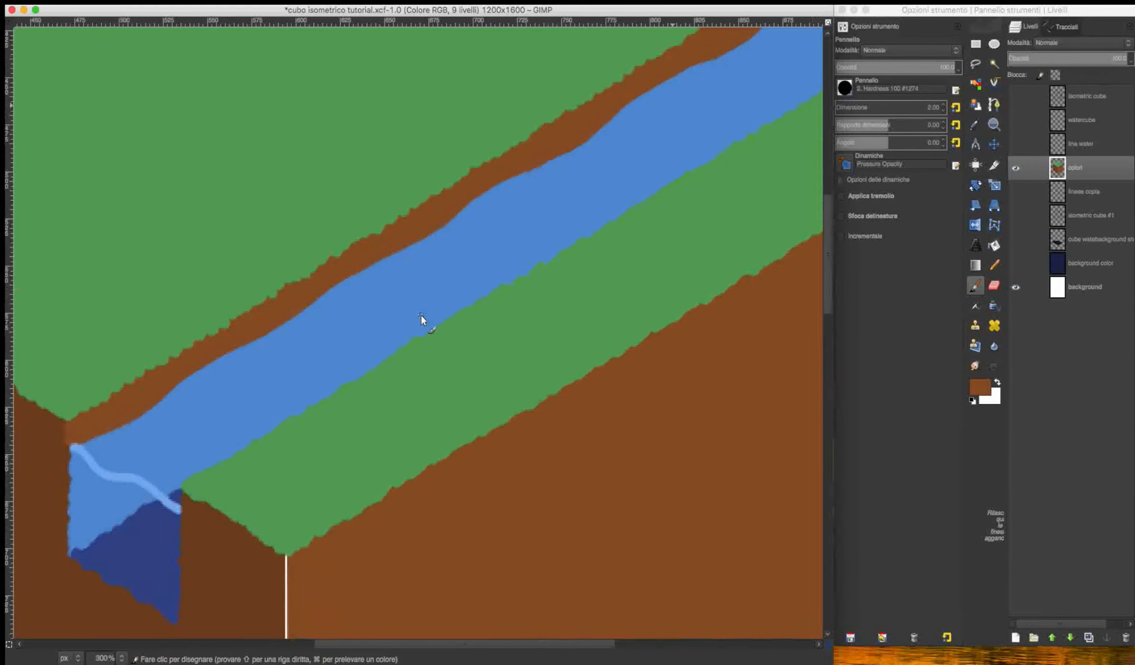
{"action": "scroll", "coordinate": [717, 161], "scroll_direction": "right", "scroll_amount": 10}
{"action": "scroll", "coordinate": [718, 161], "scroll_direction": "up", "scroll_amount": 2}
{"action": "key", "text": "bracketright"}
{"action": "key", "text": "bracketright"}
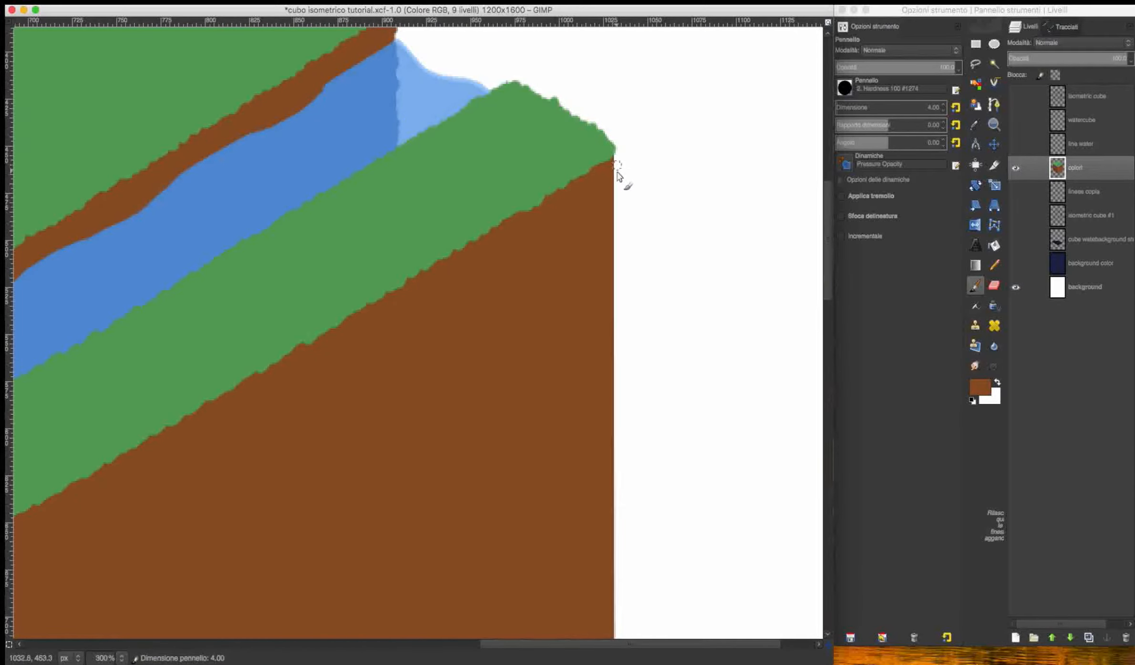
{"action": "left_click_drag", "start_coordinate": [617, 164], "coordinate": [617, 432]}
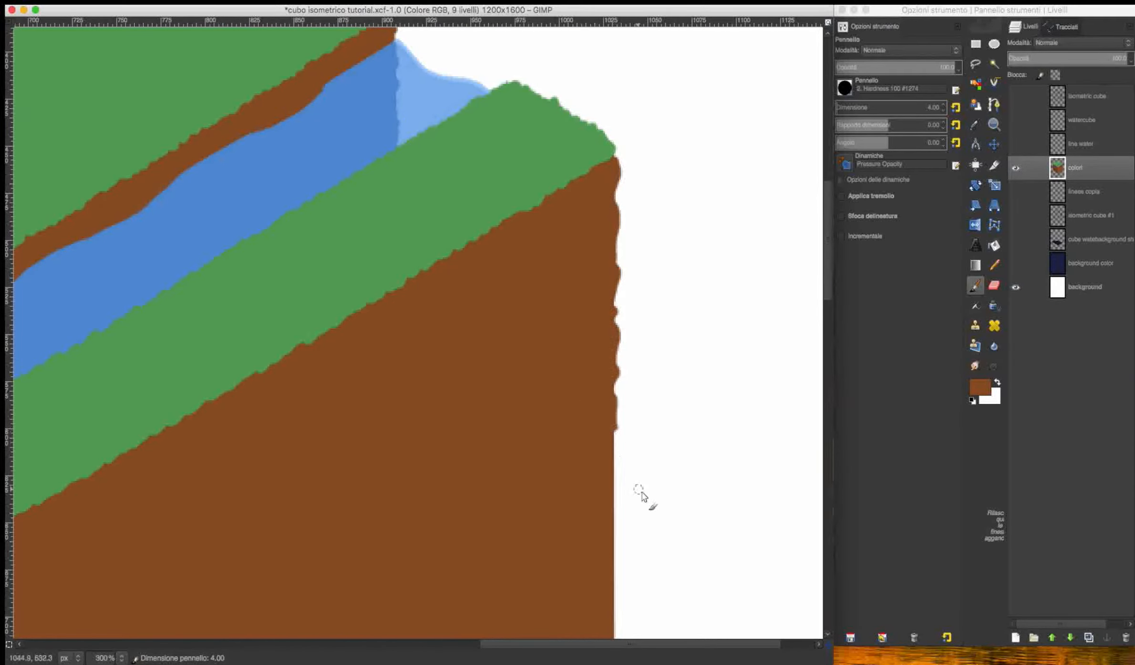
{"action": "scroll", "coordinate": [590, 236], "scroll_direction": "down", "scroll_amount": 2}
{"action": "left_click_drag", "start_coordinate": [592, 229], "coordinate": [592, 564]}
Paint brown over the white vertical line between the two side faces, leaving a slightly irregular corner edge
{"action": "mouse_move", "coordinate": [613, 369]}
{"action": "left_mouse_down"}
{"action": "mouse_move", "coordinate": [676, 133]}
{"action": "mouse_move", "coordinate": [697, 225]}
{"action": "left_mouse_up"}
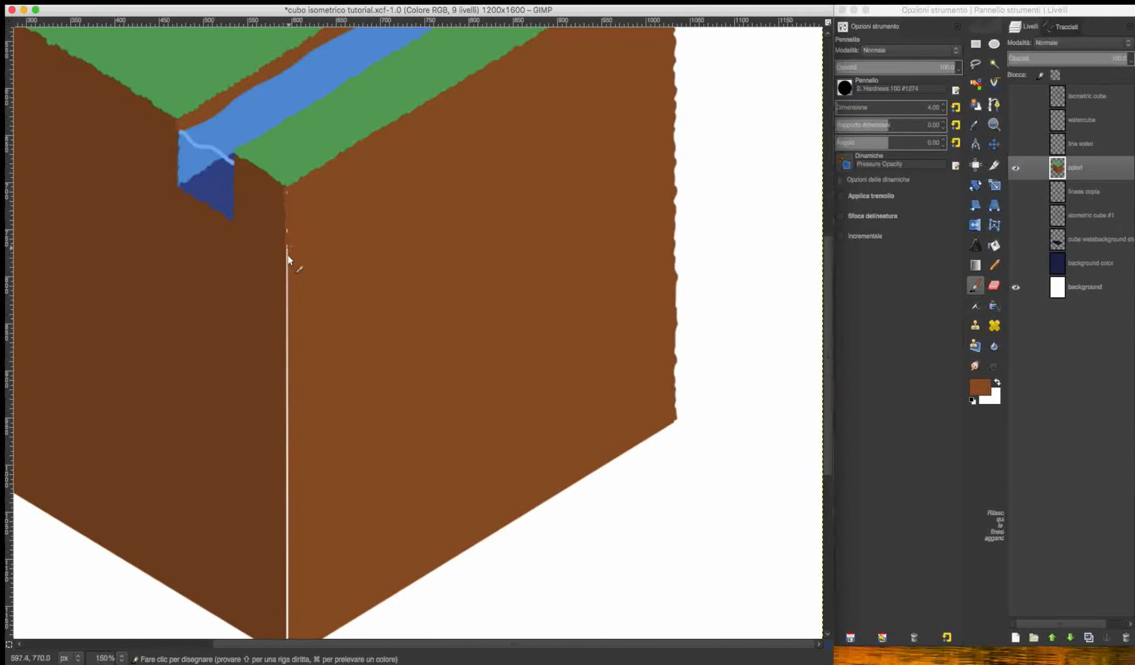
{"action": "left_click_drag", "start_coordinate": [288, 395], "coordinate": [287, 576]}
{"action": "mouse_move", "coordinate": [288, 576]}
{"action": "left_mouse_down"}
{"action": "mouse_move", "coordinate": [277, 422]}
{"action": "mouse_move", "coordinate": [277, 499]}
{"action": "left_mouse_up"}
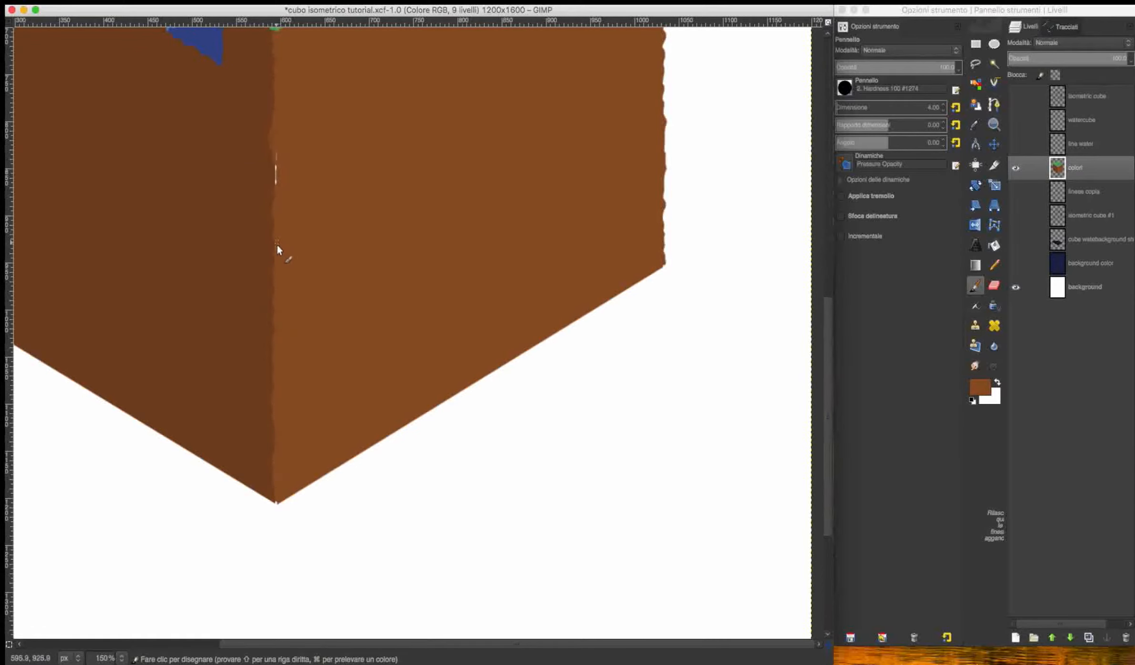
Roughen the lower edge of the lighter side face with small irregular brown brush strokes
{"action": "key", "text": "minus"}
{"action": "key", "text": "minus"}
{"action": "key", "text": "minus"}
{"action": "left_click_drag", "start_coordinate": [536, 343], "coordinate": [628, 235]}
{"action": "key", "text": "plus"}
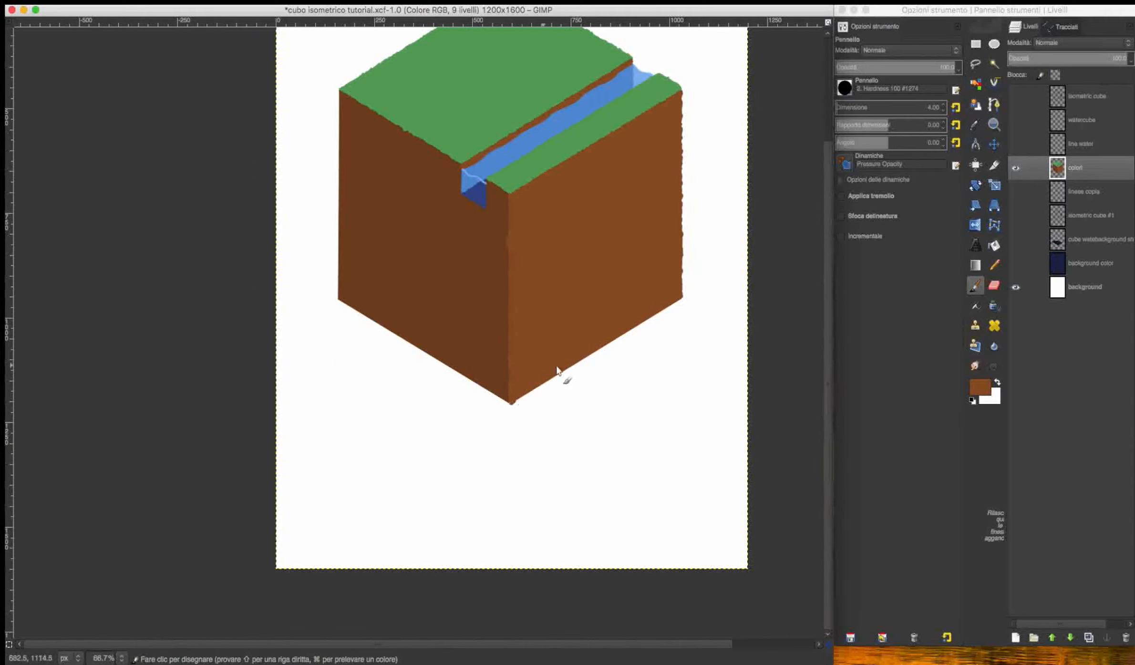
{"action": "key", "text": "plus"}
{"action": "key", "text": "plus"}
{"action": "left_click_drag", "start_coordinate": [484, 404], "coordinate": [753, 238]}
{"action": "left_click_drag", "start_coordinate": [753, 196], "coordinate": [506, 301]}
{"action": "left_click_drag", "start_coordinate": [505, 347], "coordinate": [623, 271]}
Sample the dark brown and roughen the lower edge of the darker side face
{"action": "key", "text": "minus"}
{"action": "key", "text": "minus"}
{"action": "key", "text": "minus"}
{"action": "key", "text": "minus"}
{"action": "key", "text": "plus"}
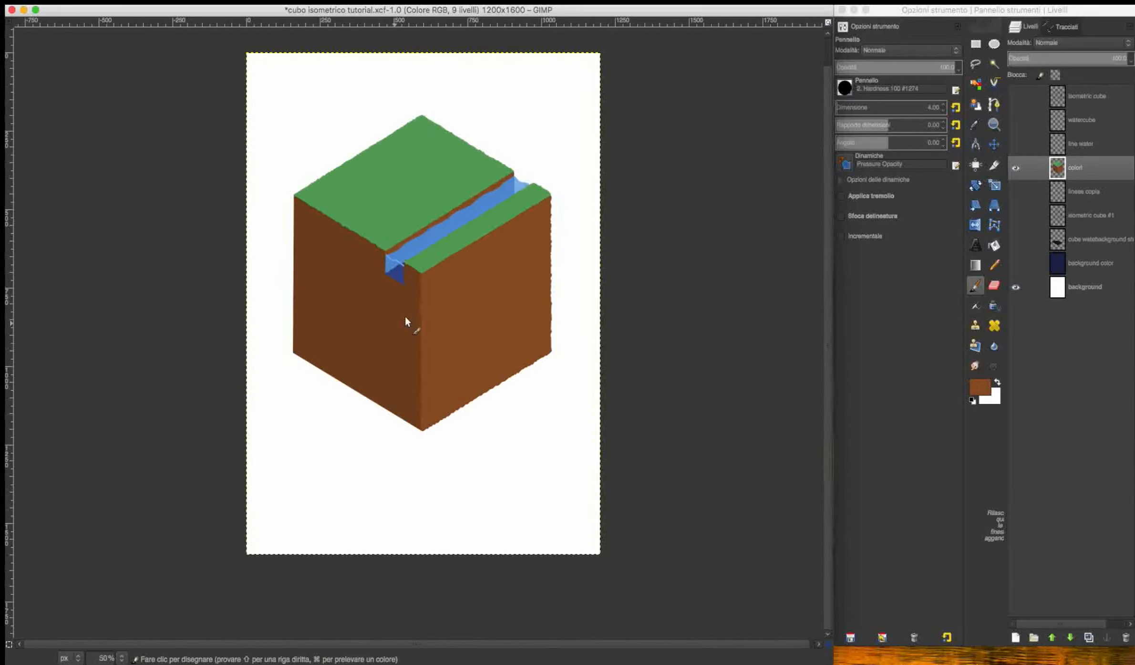
{"action": "key", "text": "plus"}
{"action": "key", "text": "plus"}
{"action": "key", "text": "plus"}
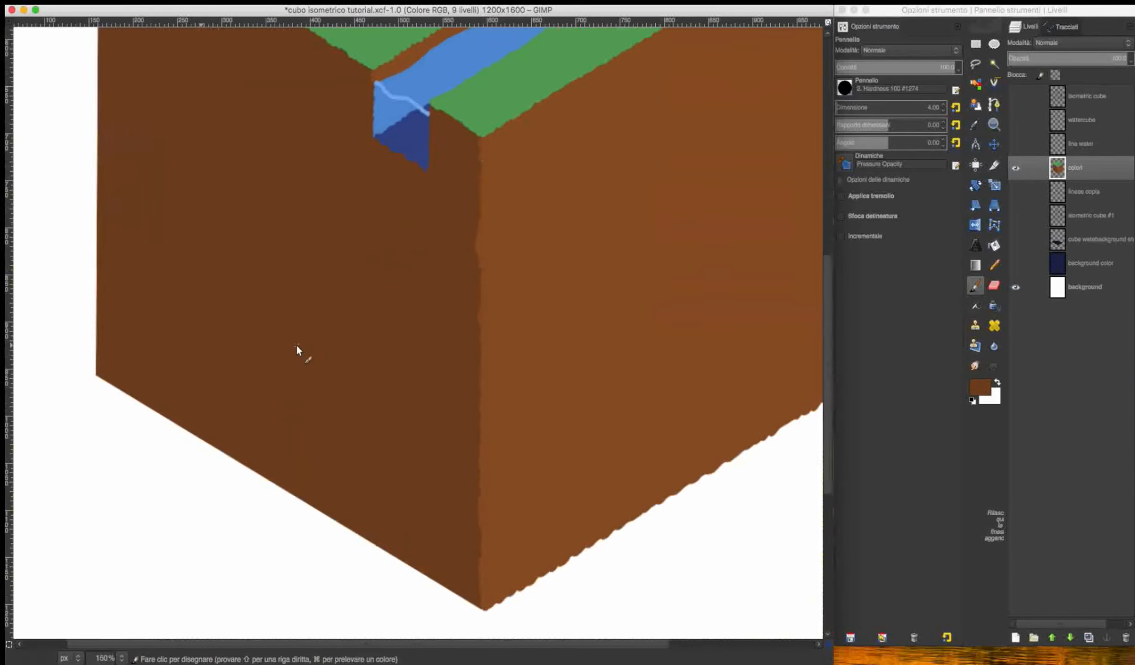
{"action": "left_click_drag", "start_coordinate": [99, 379], "coordinate": [481, 608]}
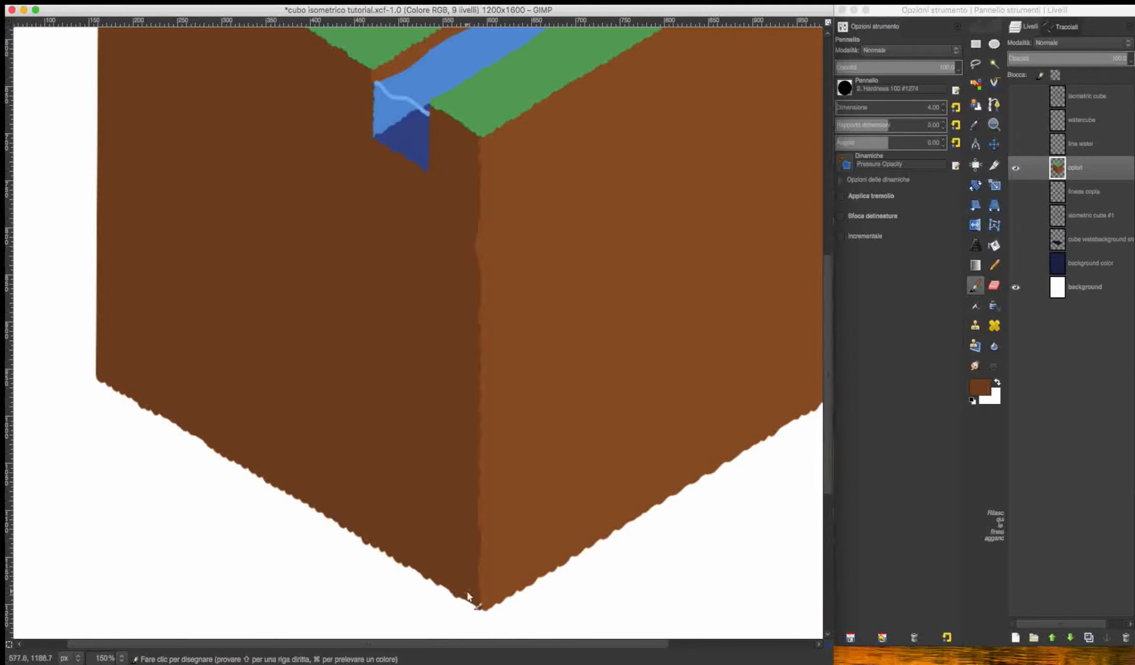
Paint an uneven dark brown outer edge down the darker side face
{"action": "scroll", "coordinate": [393, 438], "scroll_direction": "up", "scroll_amount": 5}
{"action": "scroll", "coordinate": [393, 438], "scroll_direction": "left", "scroll_amount": 3}
{"action": "left_click_drag", "start_coordinate": [239, 365], "coordinate": [239, 589]}
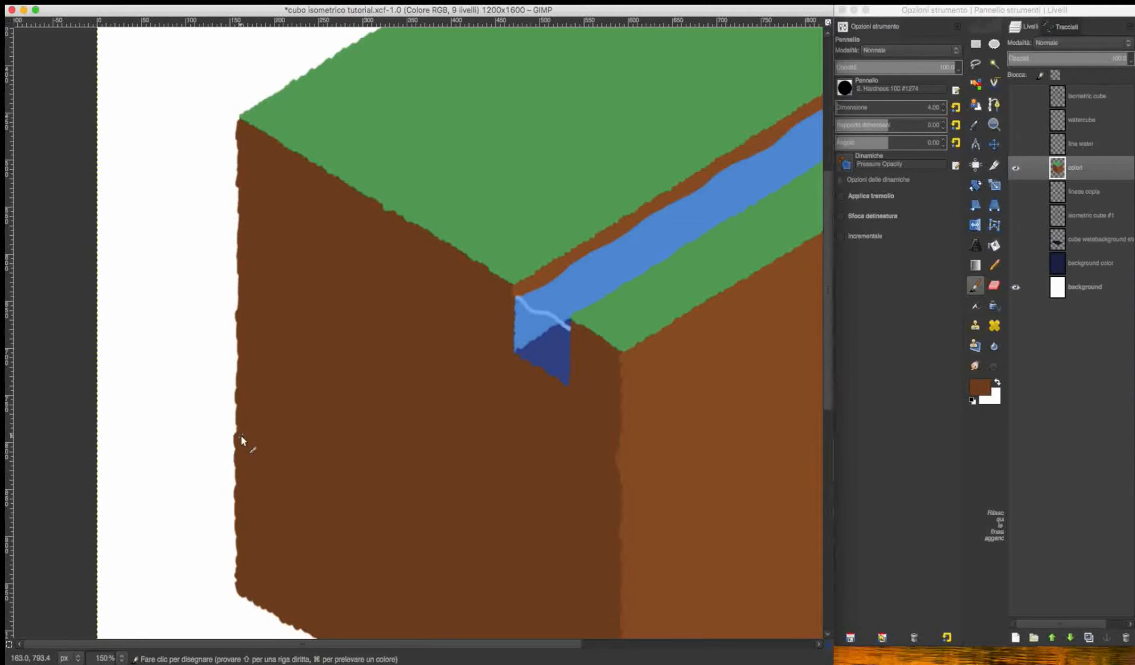
Create a layer named grass above the colori layer and choose a more vivid green as the foreground color
{"action": "scroll", "coordinate": [242, 436], "scroll_direction": "down", "scroll_amount": 4}
{"action": "scroll", "coordinate": [241, 436], "scroll_direction": "up", "scroll_amount": 3}
{"action": "scroll", "coordinate": [405, 218], "scroll_direction": "up", "scroll_amount": 5}
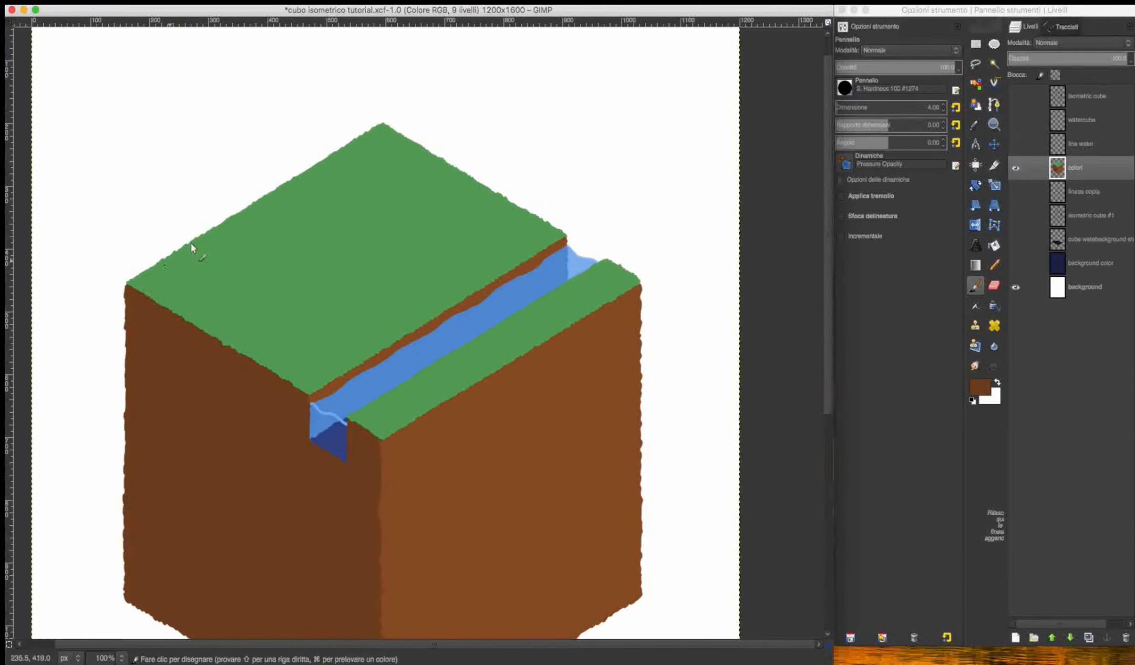
{"action": "left_click", "coordinate": [1018, 636]}
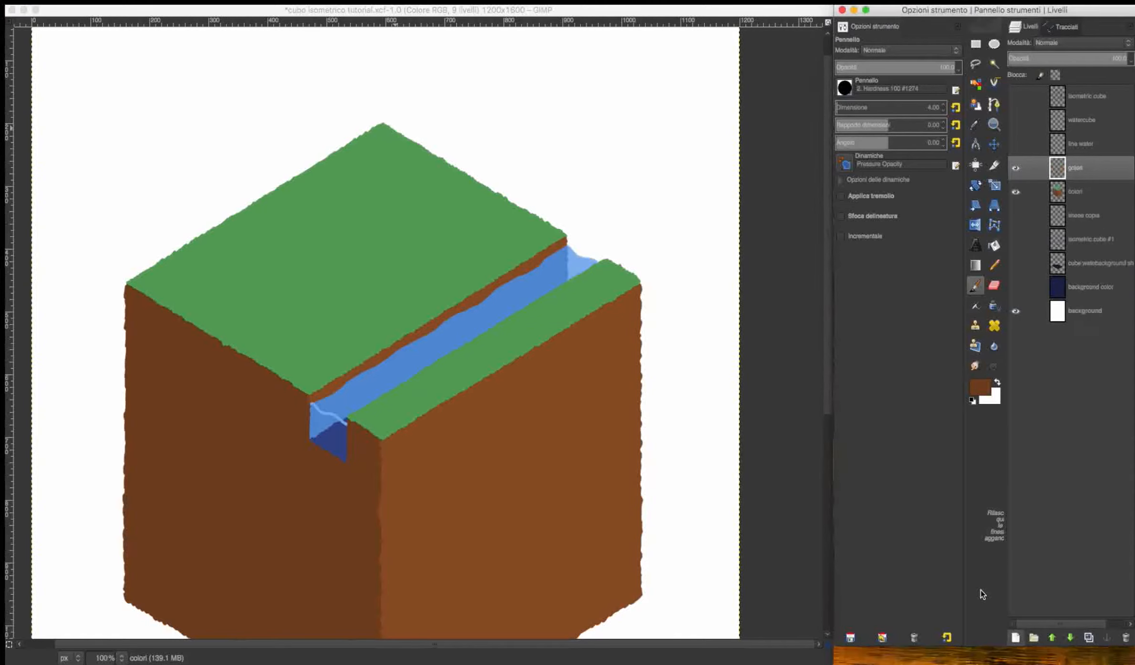
{"action": "left_click", "coordinate": [980, 391]}
{"action": "left_click", "coordinate": [970, 409]}
{"action": "left_click_drag", "start_coordinate": [940, 382], "coordinate": [933, 390]}
{"action": "left_click", "coordinate": [1064, 483]}
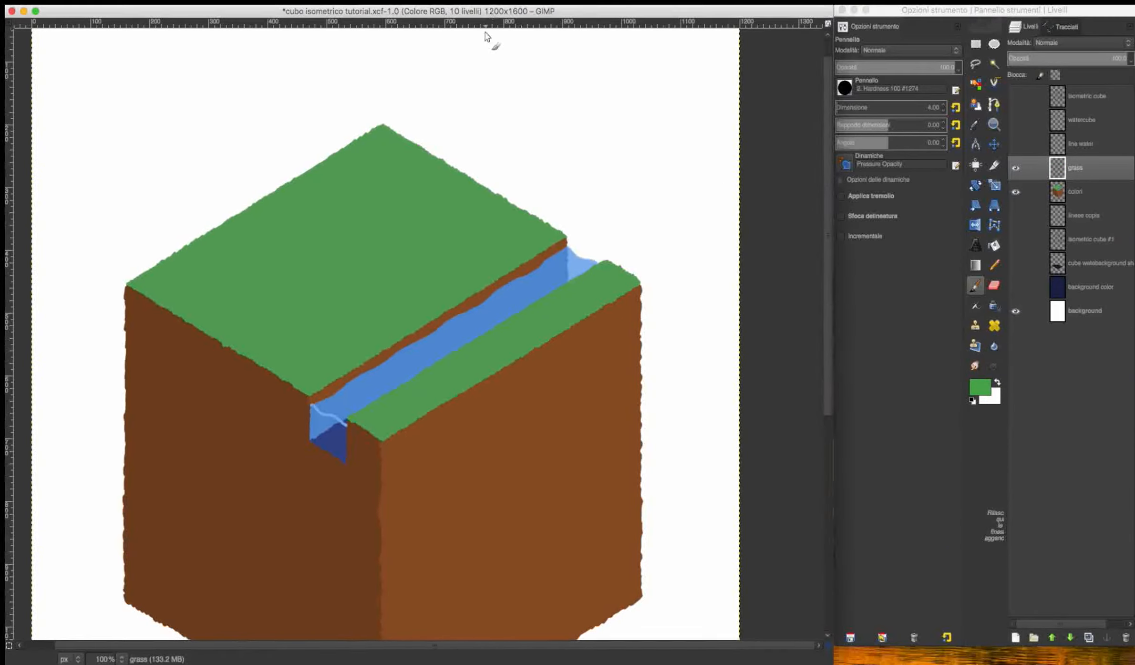
Set the brush size to 3, choose a lighter green and paint short grass blades around the large lawn's back corner
{"action": "scroll", "coordinate": [465, 73], "scroll_direction": "up", "scroll_amount": 1}
{"action": "key", "text": "bracketleft"}
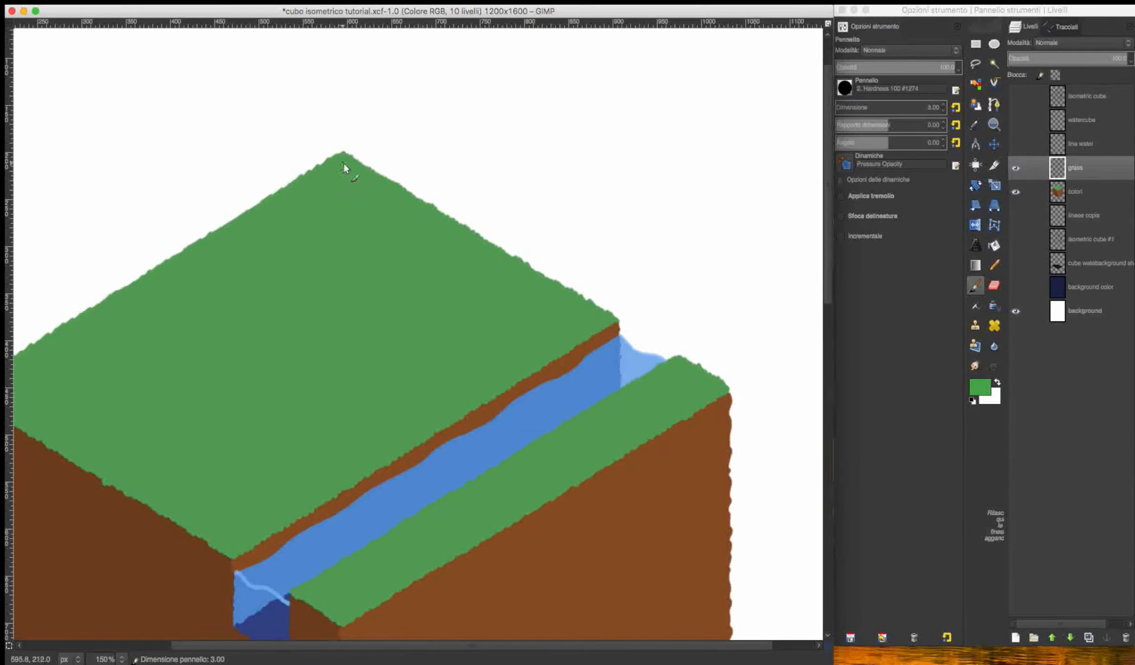
{"action": "left_click", "coordinate": [980, 387]}
{"action": "left_click", "coordinate": [946, 373]}
{"action": "left_click", "coordinate": [1067, 469]}
{"action": "left_click_drag", "start_coordinate": [345, 160], "coordinate": [341, 174]}
{"action": "left_click_drag", "start_coordinate": [353, 170], "coordinate": [353, 183]}
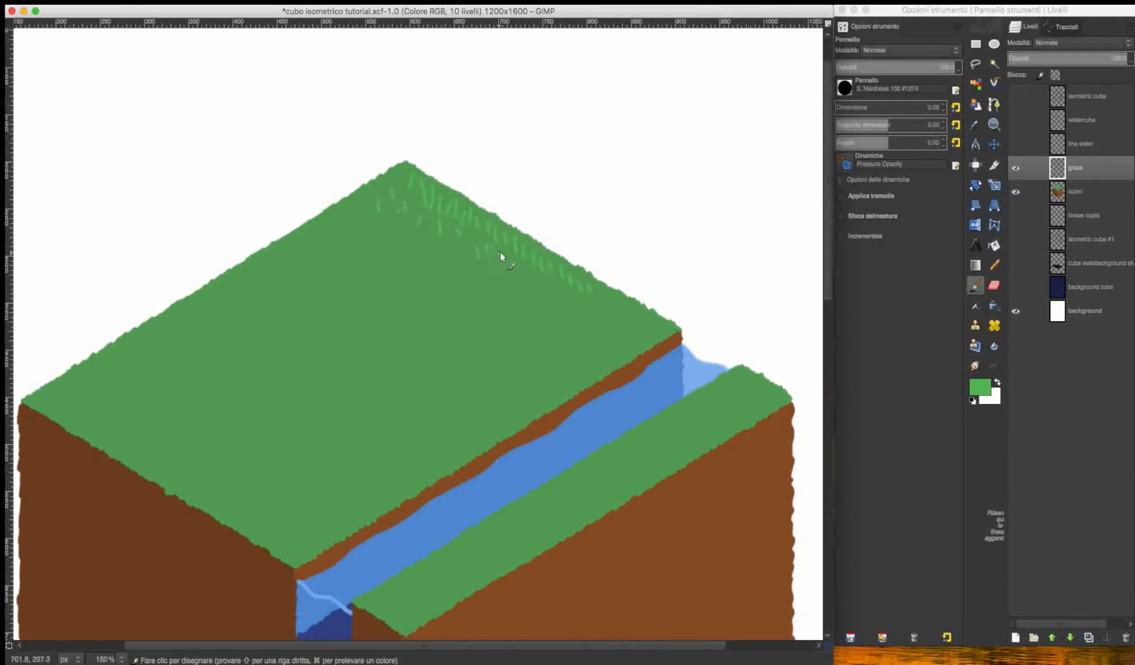
{"action": "key", "text": "minus"}
{"action": "key", "text": "minus"}
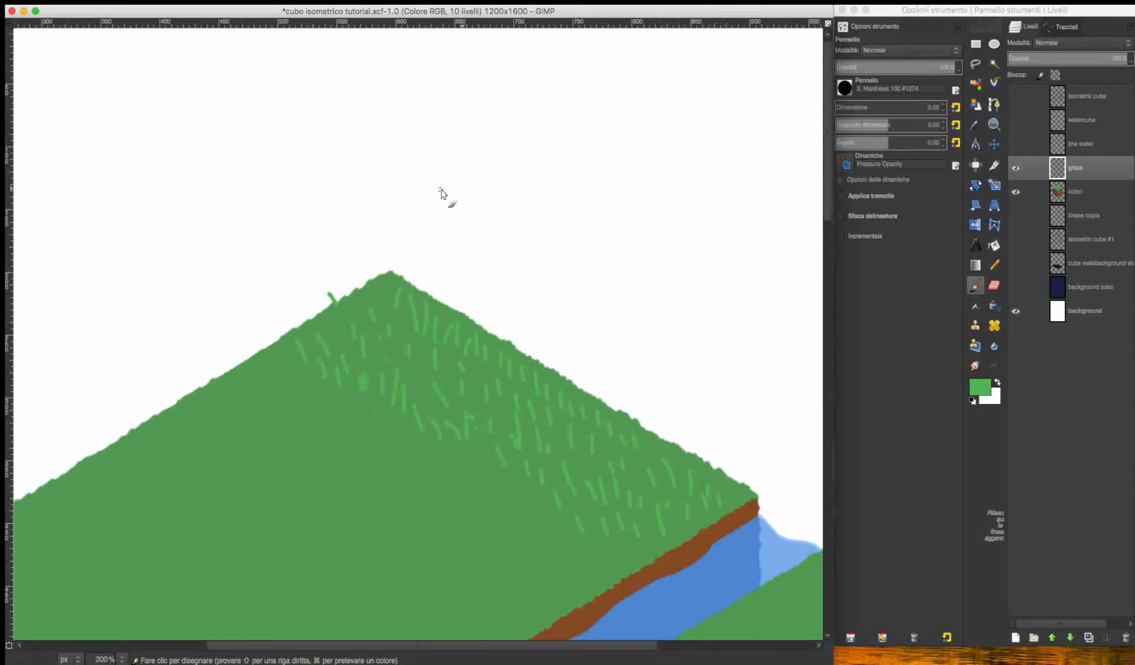
Cover the rest of the large lawn with light green blades, letting some stick out past its back edges
{"action": "key", "text": "minus"}
{"action": "key", "text": "minus"}
{"action": "key", "text": "minus"}
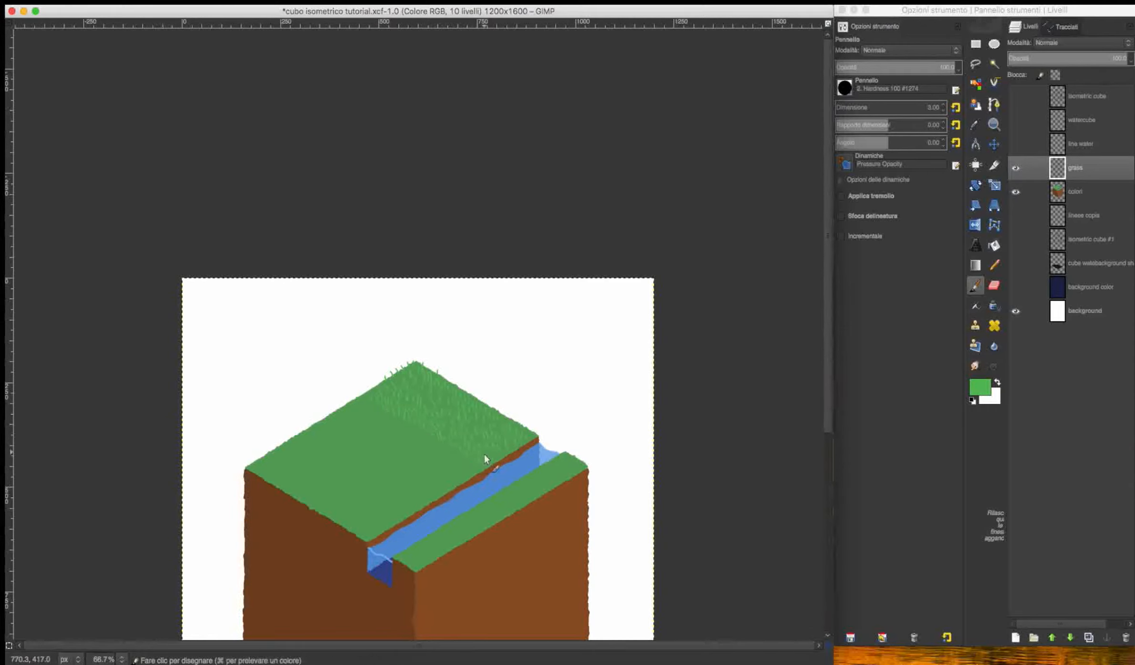
{"action": "scroll", "coordinate": [466, 357], "scroll_direction": "down", "scroll_amount": 5}
{"action": "scroll", "coordinate": [465, 357], "scroll_direction": "left", "scroll_amount": 2}
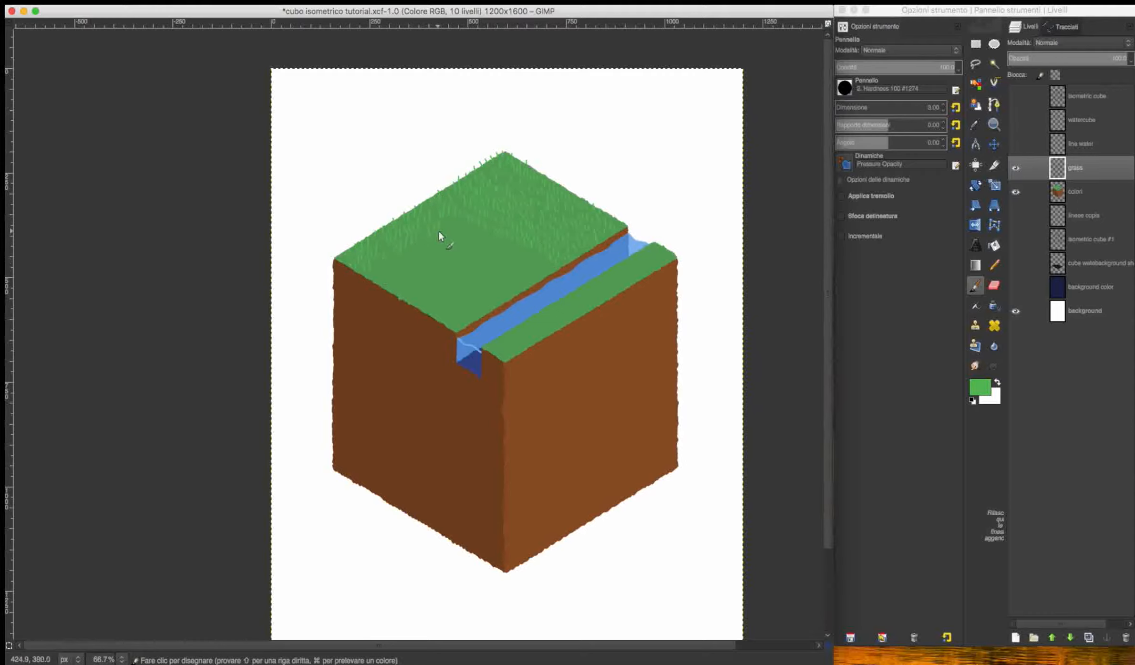
{"action": "key", "text": "1"}
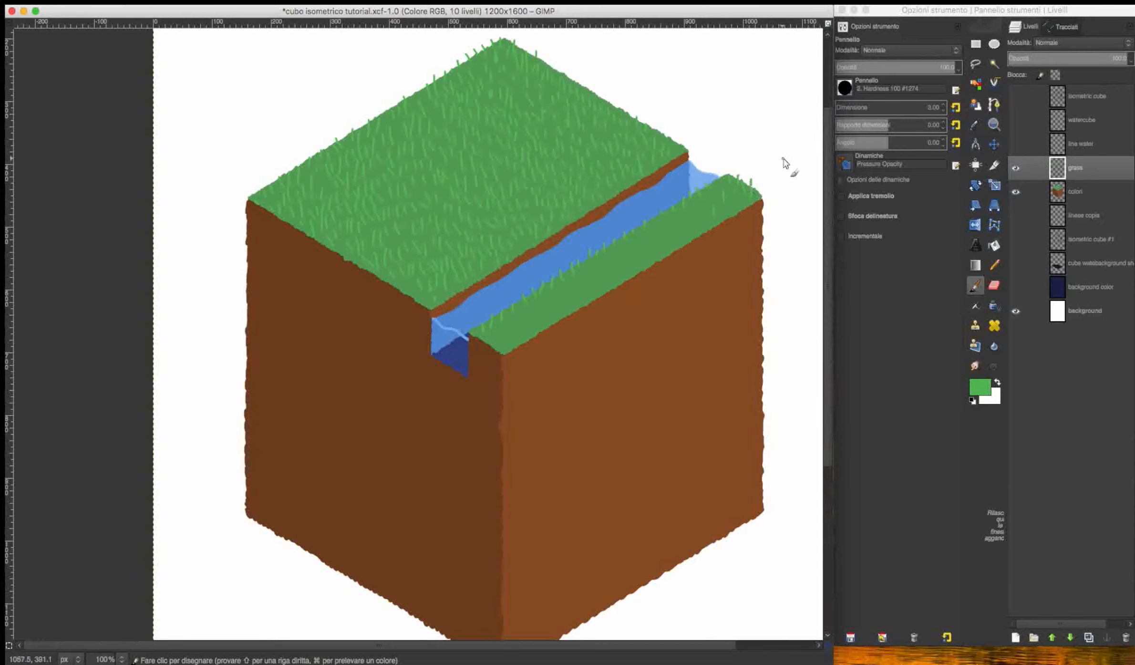
Paint light green blades over the narrow grass strip in front of the river and along its water edge
{"action": "scroll", "coordinate": [783, 159], "scroll_direction": "up", "scroll_amount": 3}
{"action": "scroll", "coordinate": [585, 285], "scroll_direction": "down", "scroll_amount": 2}
{"action": "left_click_drag", "start_coordinate": [257, 473], "coordinate": [259, 485]}
{"action": "left_click_drag", "start_coordinate": [273, 464], "coordinate": [276, 478]}
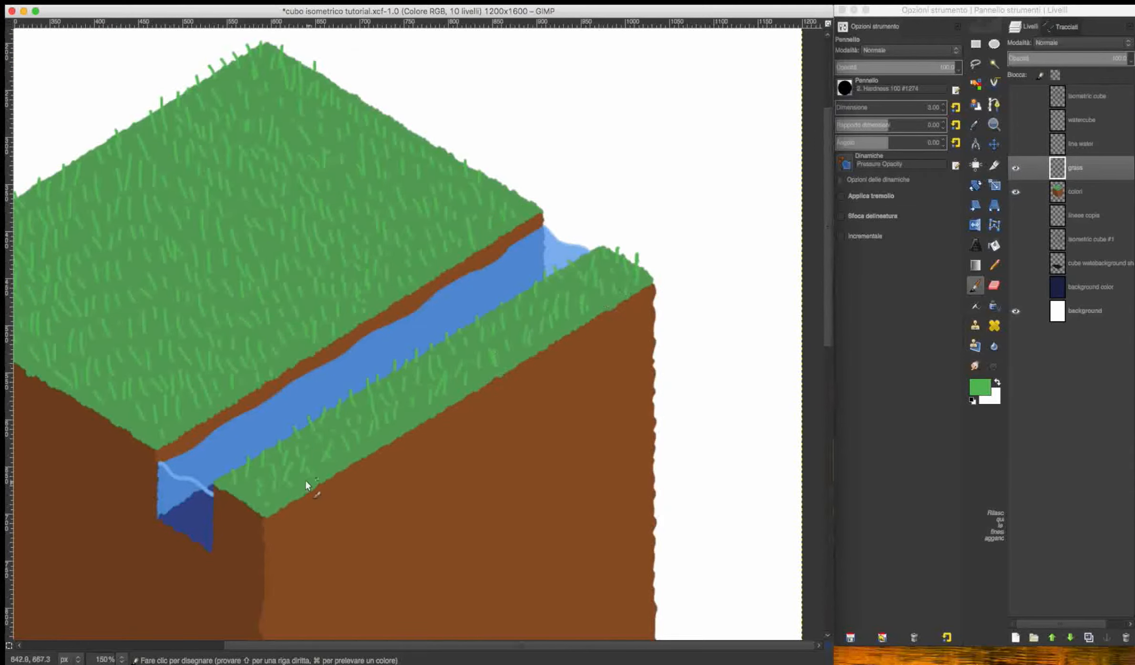
{"action": "scroll", "coordinate": [571, 243], "scroll_direction": "down", "scroll_amount": 2}
{"action": "scroll", "coordinate": [571, 243], "scroll_direction": "up", "scroll_amount": 1}
Choose a darker green and scatter dark grass blades across the large lawn and the narrow strip
{"action": "left_click", "coordinate": [980, 387]}
{"action": "left_click", "coordinate": [924, 360]}
{"action": "left_click", "coordinate": [1072, 441]}
{"action": "left_click_drag", "start_coordinate": [388, 82], "coordinate": [392, 92]}
{"action": "left_click_drag", "start_coordinate": [402, 82], "coordinate": [402, 91]}
{"action": "left_click_drag", "start_coordinate": [412, 69], "coordinate": [414, 79]}
{"action": "scroll", "coordinate": [453, 174], "scroll_direction": "down", "scroll_amount": 2}
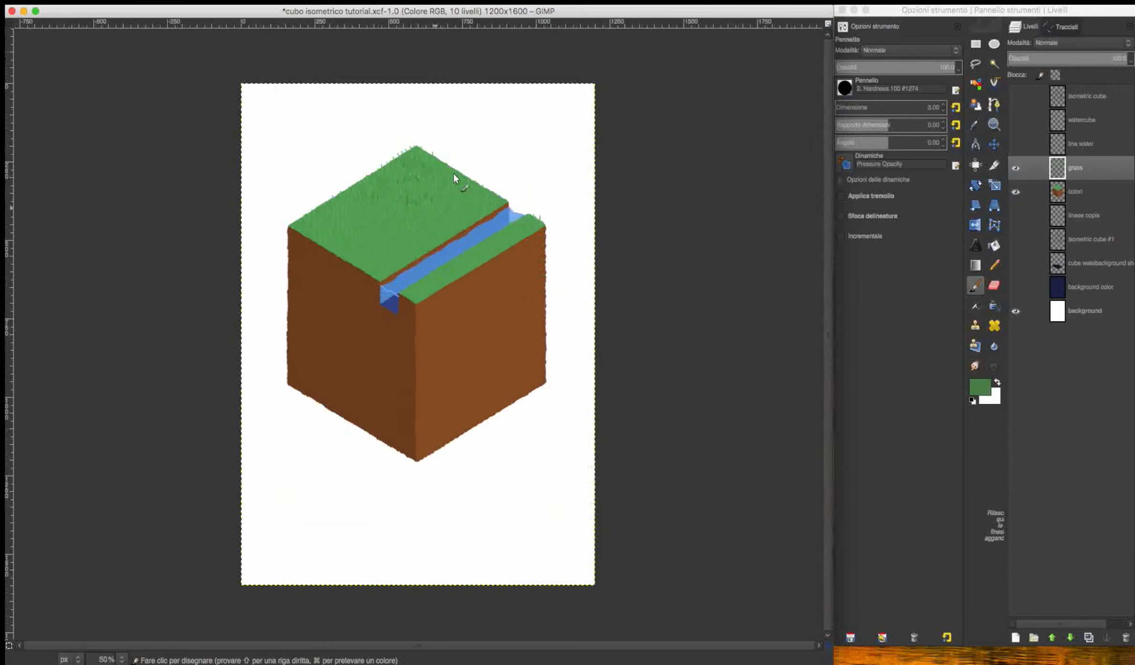
{"action": "scroll", "coordinate": [453, 173], "scroll_direction": "up", "scroll_amount": 2}
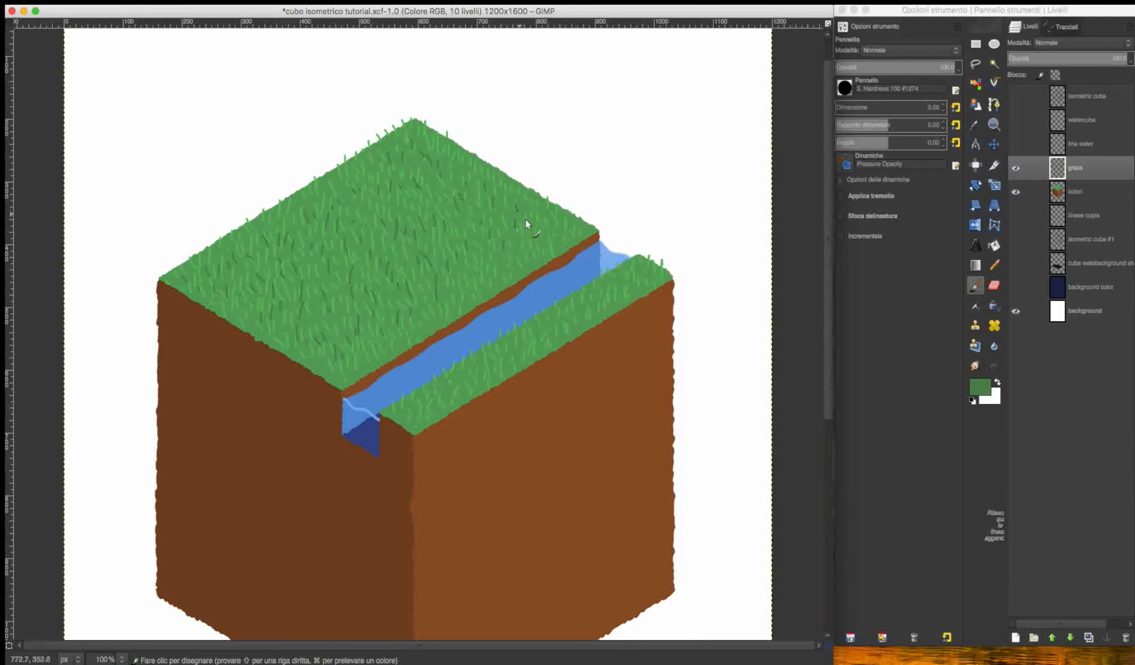
{"action": "scroll", "coordinate": [402, 344], "scroll_direction": "down", "scroll_amount": 5}
{"action": "scroll", "coordinate": [403, 344], "scroll_direction": "right", "scroll_amount": 3}
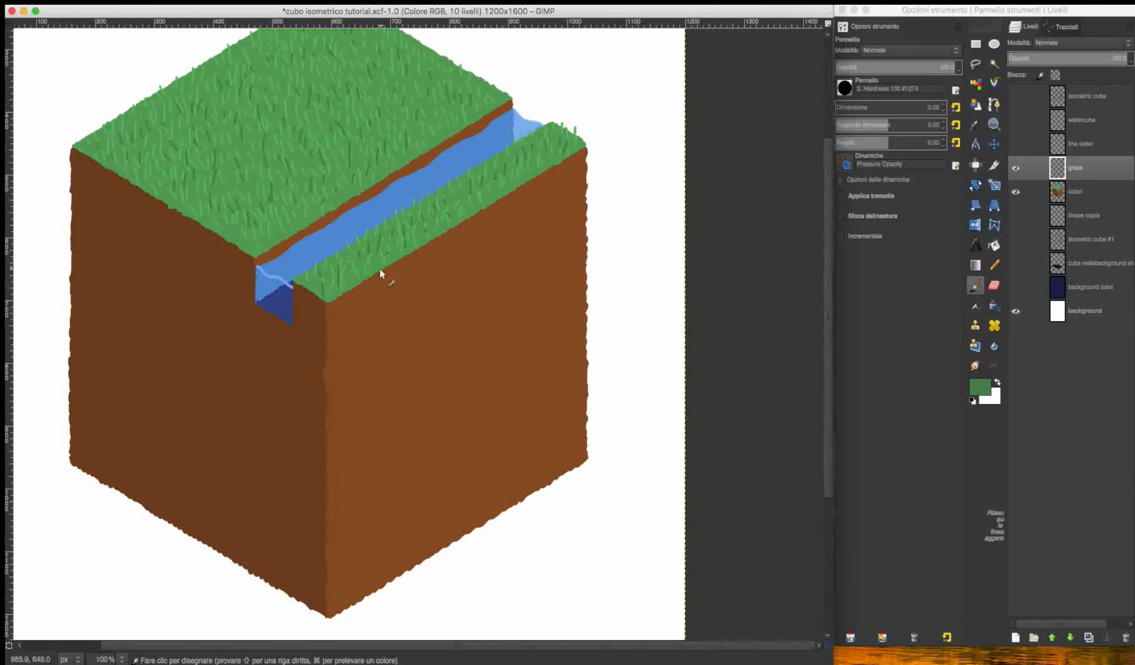
Sample the base green from the colori layer and add blades on the grass layer along the narrow strip's upper edge
{"action": "scroll", "coordinate": [380, 269], "scroll_direction": "down", "scroll_amount": 3}
{"action": "scroll", "coordinate": [344, 298], "scroll_direction": "up", "scroll_amount": 5}
{"action": "left_click", "coordinate": [332, 421], "text": "super"}
{"action": "left_click", "coordinate": [1058, 191]}
{"action": "left_click", "coordinate": [440, 254], "text": "super"}
{"action": "left_click", "coordinate": [1055, 165]}
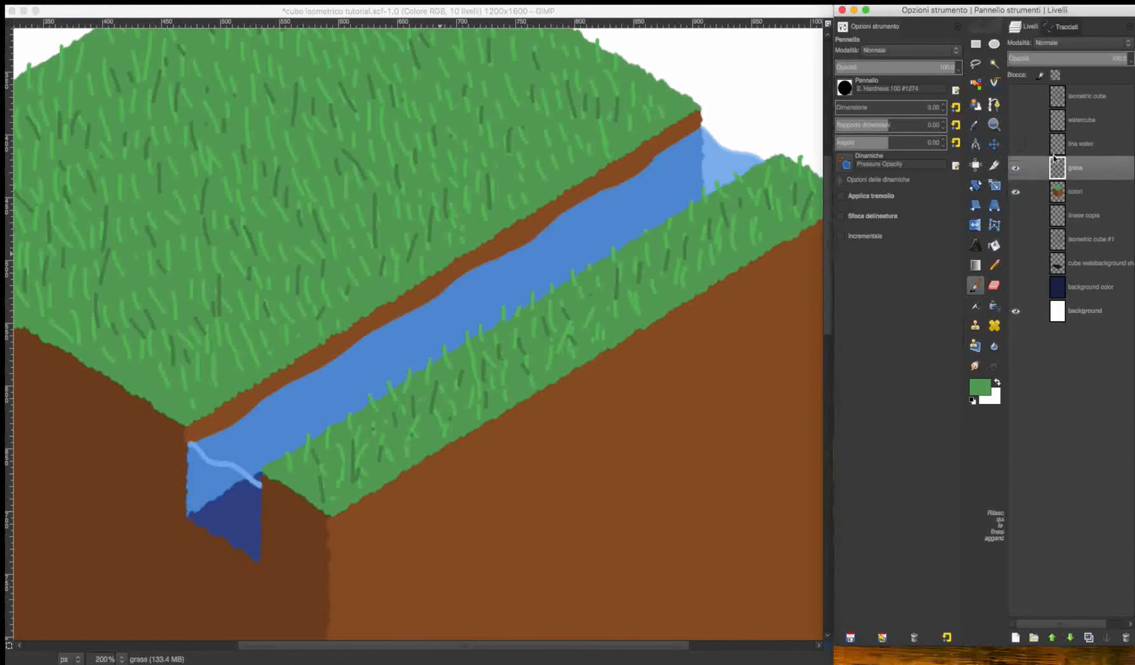
{"action": "left_click", "coordinate": [416, 379]}
{"action": "scroll", "coordinate": [594, 249], "scroll_direction": "right", "scroll_amount": 2}
{"action": "scroll", "coordinate": [594, 249], "scroll_direction": "up", "scroll_amount": 5}
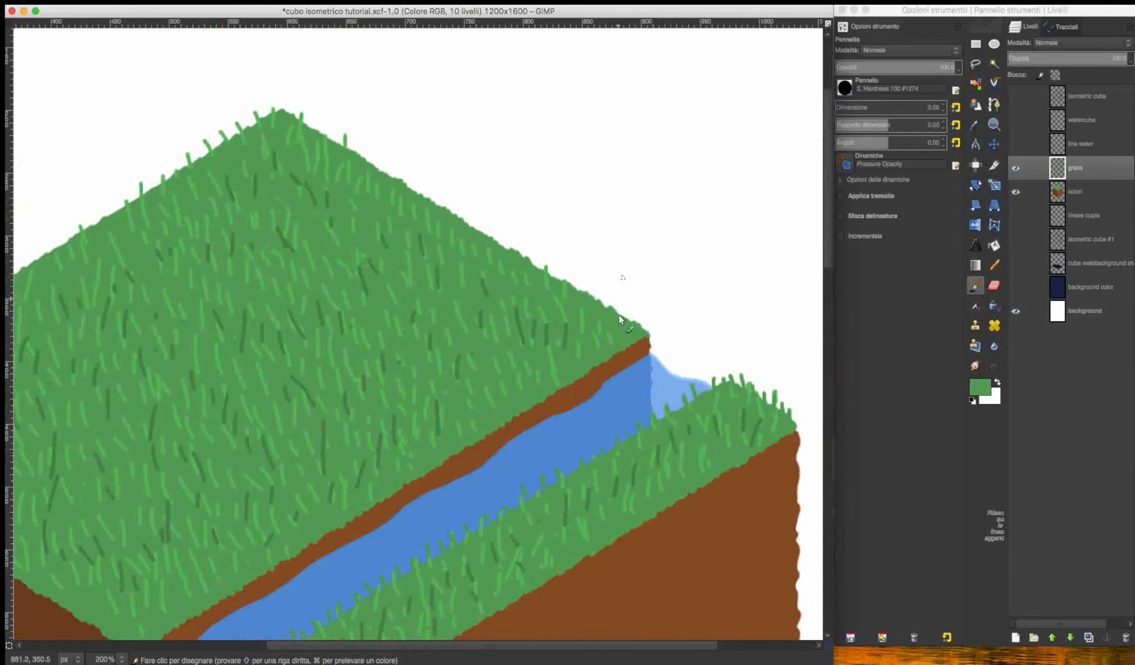
Paint base green blades sticking out along both back edges of the large lawn
{"action": "scroll", "coordinate": [370, 174], "scroll_direction": "left", "scroll_amount": 5}
{"action": "scroll", "coordinate": [370, 175], "scroll_direction": "up", "scroll_amount": 1}
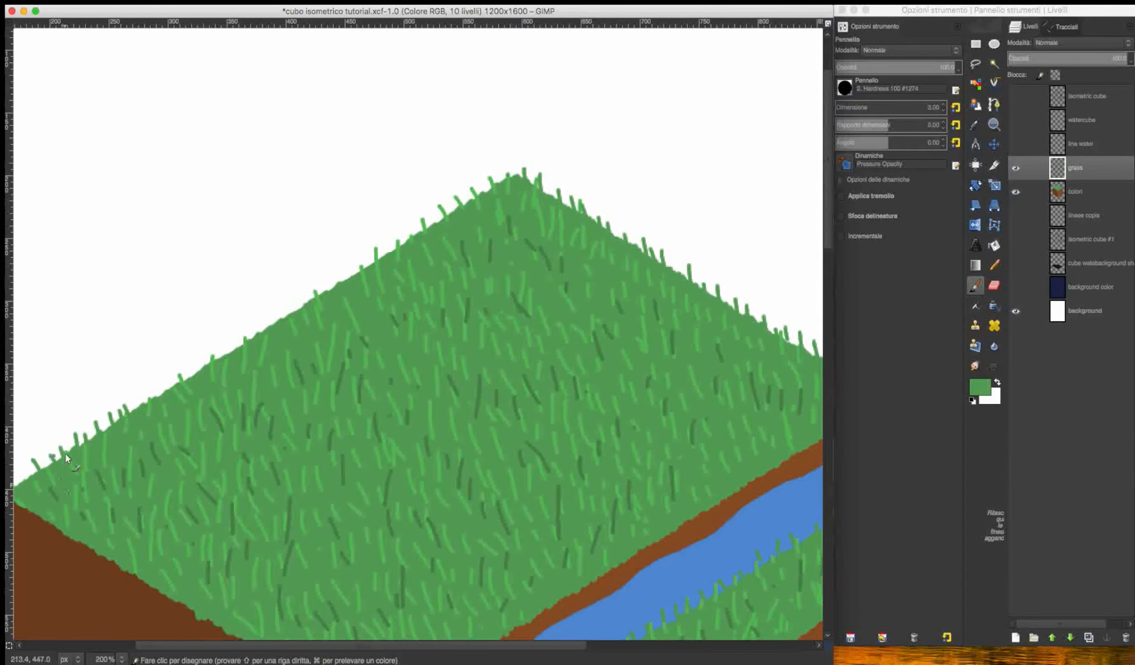
{"action": "scroll", "coordinate": [462, 186], "scroll_direction": "down", "scroll_amount": 3}
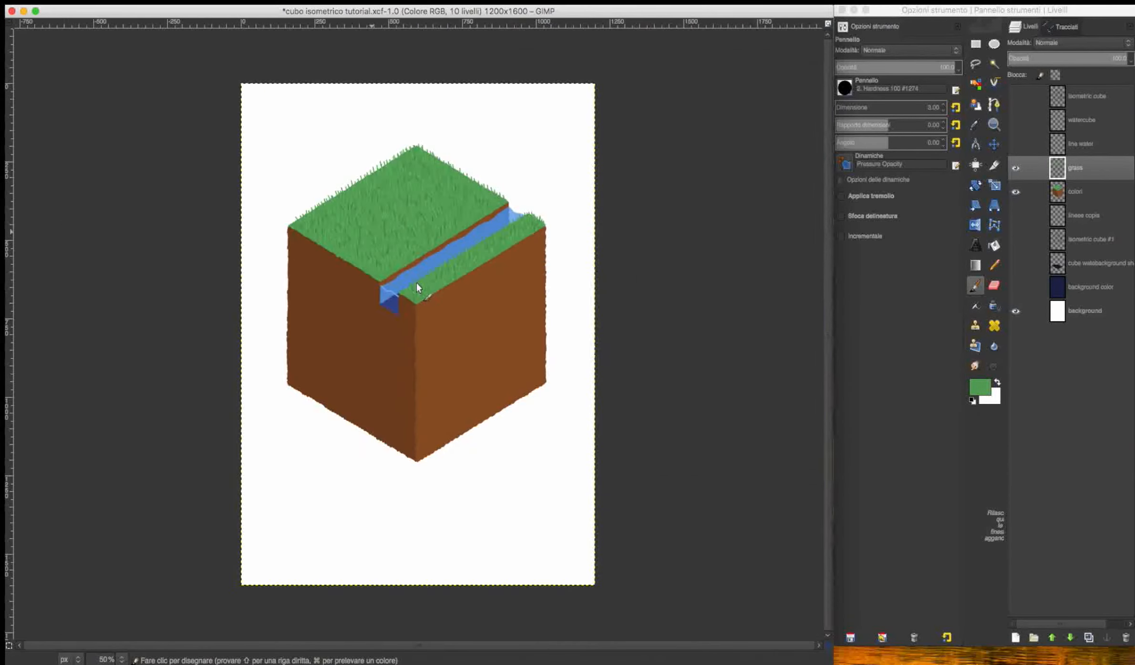
Sample a medium light green and add more blades to thicken the grass on the lawn and strip
{"action": "scroll", "coordinate": [418, 291], "scroll_direction": "up", "scroll_amount": 3}
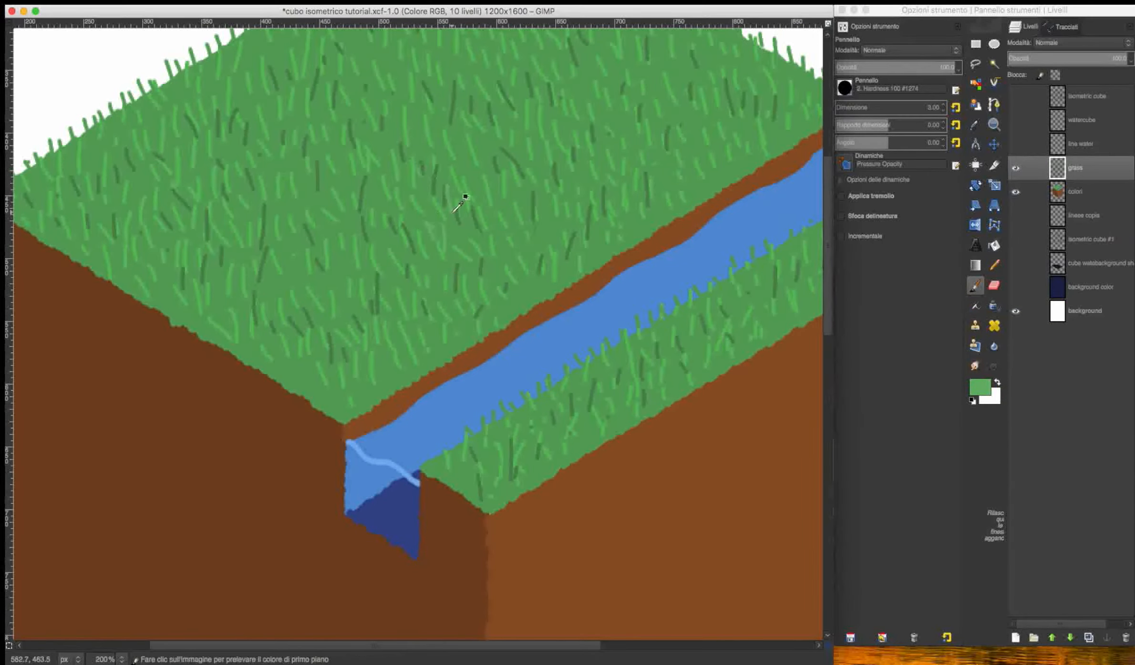
{"action": "scroll", "coordinate": [401, 172], "scroll_direction": "down", "scroll_amount": 3}
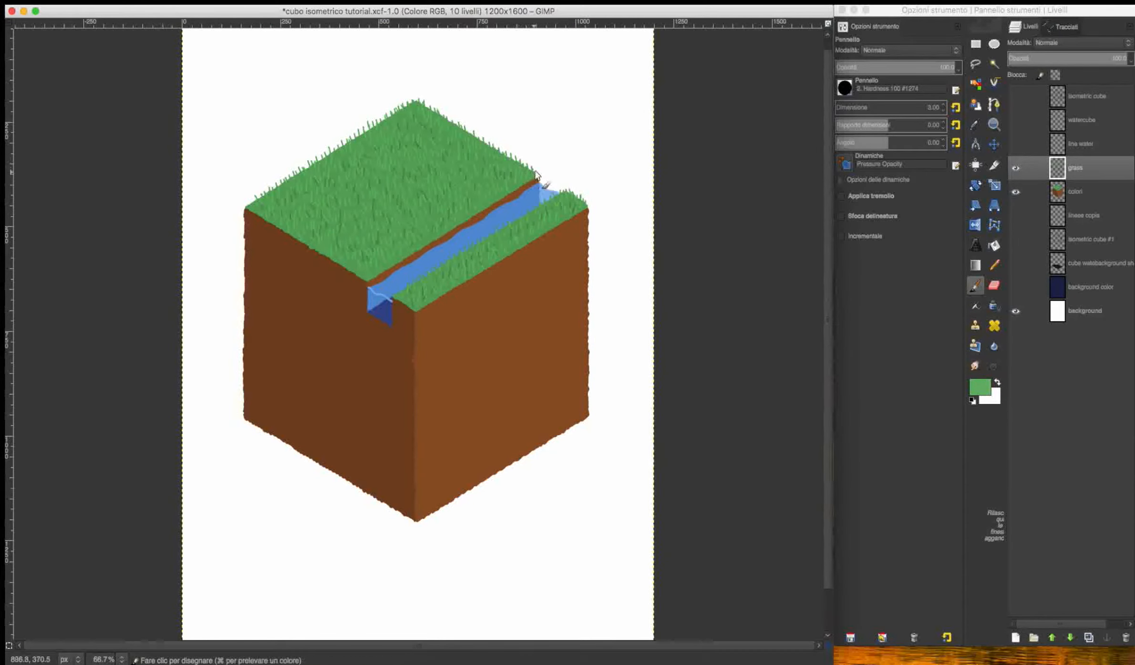
{"action": "scroll", "coordinate": [570, 212], "scroll_direction": "down", "scroll_amount": 1}
{"action": "scroll", "coordinate": [568, 204], "scroll_direction": "up", "scroll_amount": 3}
Create a new layer named rocks above the grass layer
{"action": "left_click", "coordinate": [980, 386]}
{"action": "left_click", "coordinate": [1014, 414]}
{"action": "left_click", "coordinate": [1017, 636]}
{"action": "type", "text": "rocks"}
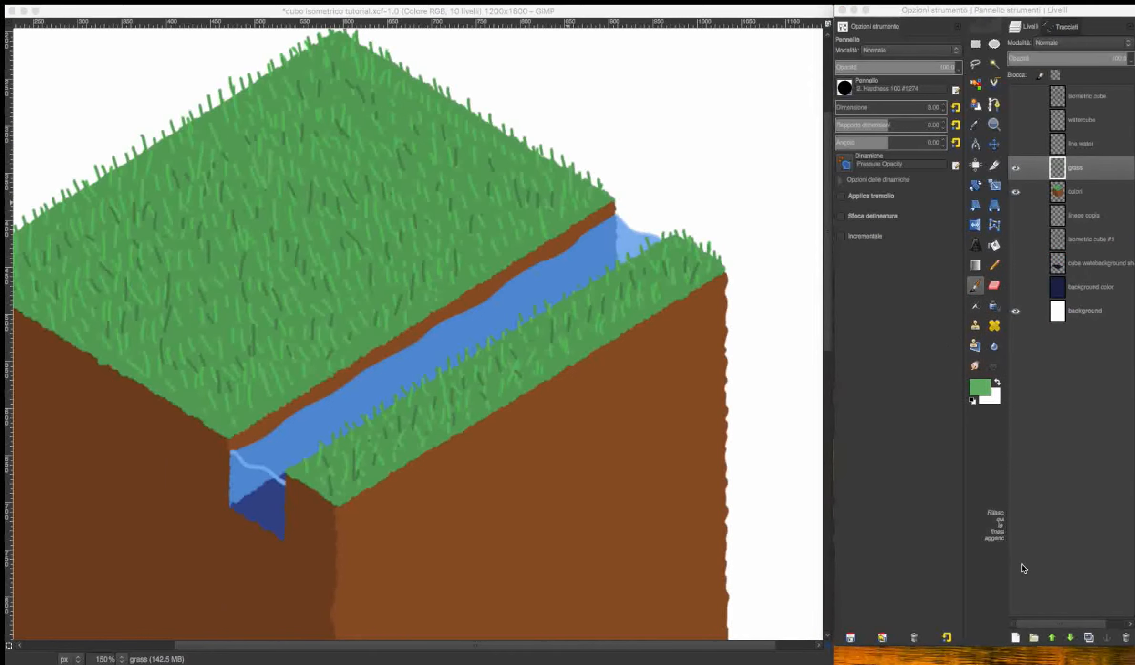
{"action": "key", "text": "Return"}
Choose a medium gray and dot small stones along the brown far bank of the river
{"action": "left_click", "coordinate": [980, 386]}
{"action": "left_click", "coordinate": [924, 354]}
{"action": "left_click", "coordinate": [1071, 400]}
{"action": "scroll", "coordinate": [567, 201], "scroll_direction": "up", "scroll_amount": 1}
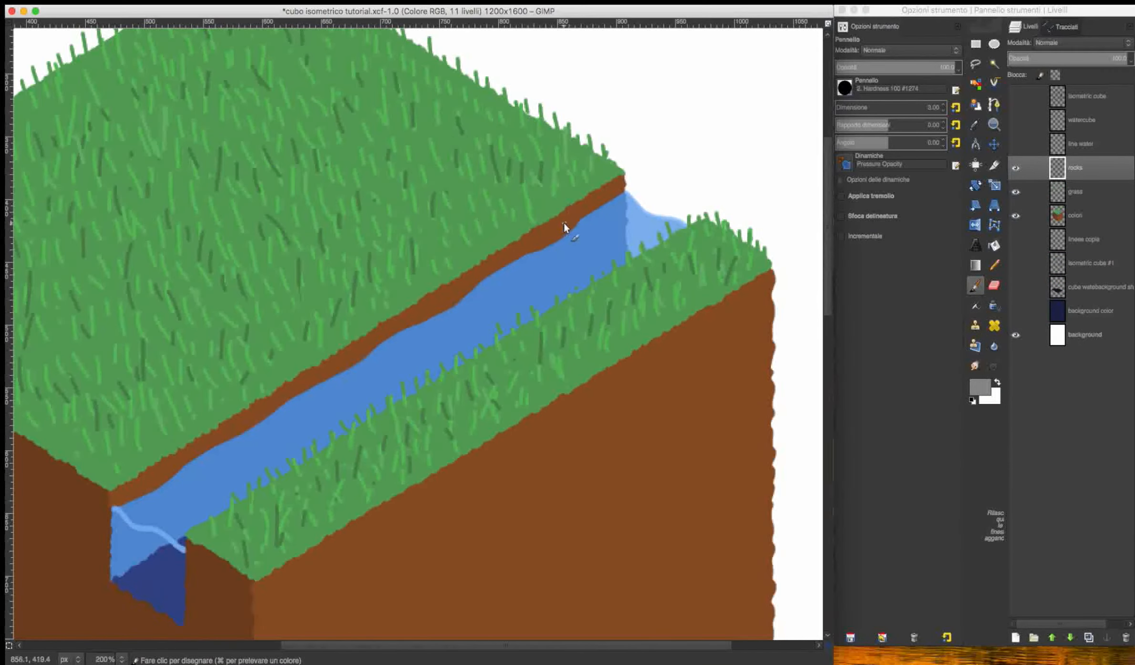
{"action": "left_click_drag", "start_coordinate": [565, 223], "coordinate": [562, 229]}
{"action": "left_click_drag", "start_coordinate": [598, 196], "coordinate": [598, 202]}
{"action": "left_click", "coordinate": [616, 187]}
{"action": "left_click", "coordinate": [226, 432]}
{"action": "left_click", "coordinate": [182, 457]}
{"action": "scroll", "coordinate": [263, 317], "scroll_direction": "down", "scroll_amount": 5}
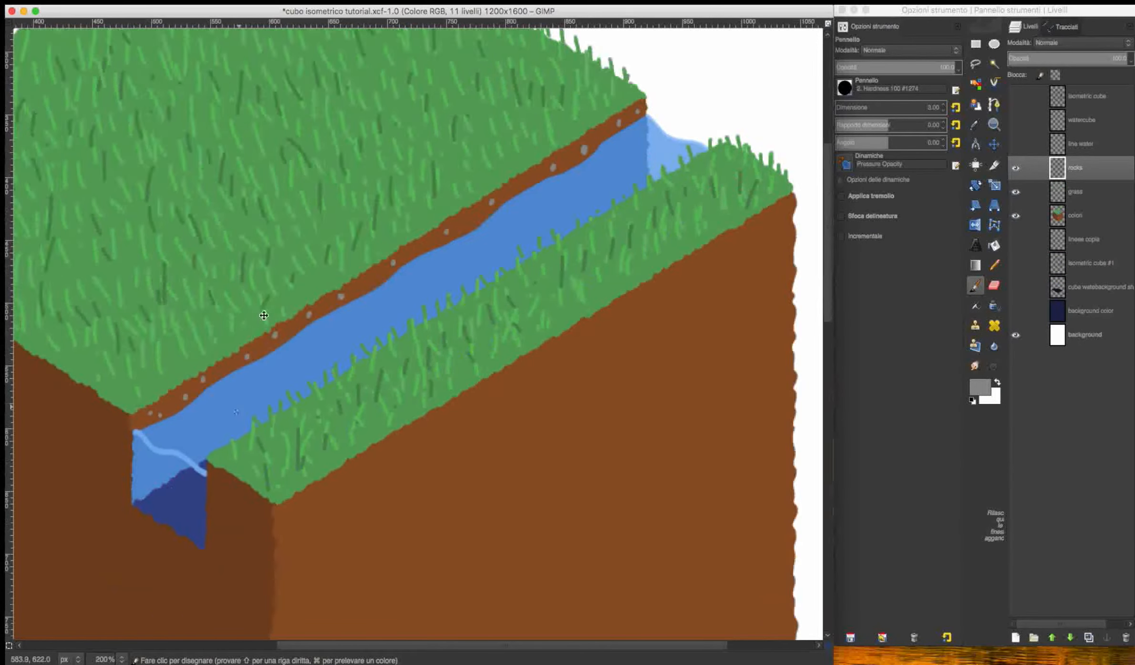
Paint a scattered row of small gray stones just below the grass on the lighter side face
{"action": "left_click_drag", "start_coordinate": [386, 325], "coordinate": [350, 355]}
{"action": "left_click", "coordinate": [436, 293]}
{"action": "left_click_drag", "start_coordinate": [502, 280], "coordinate": [500, 285]}
{"action": "left_click", "coordinate": [518, 247]}
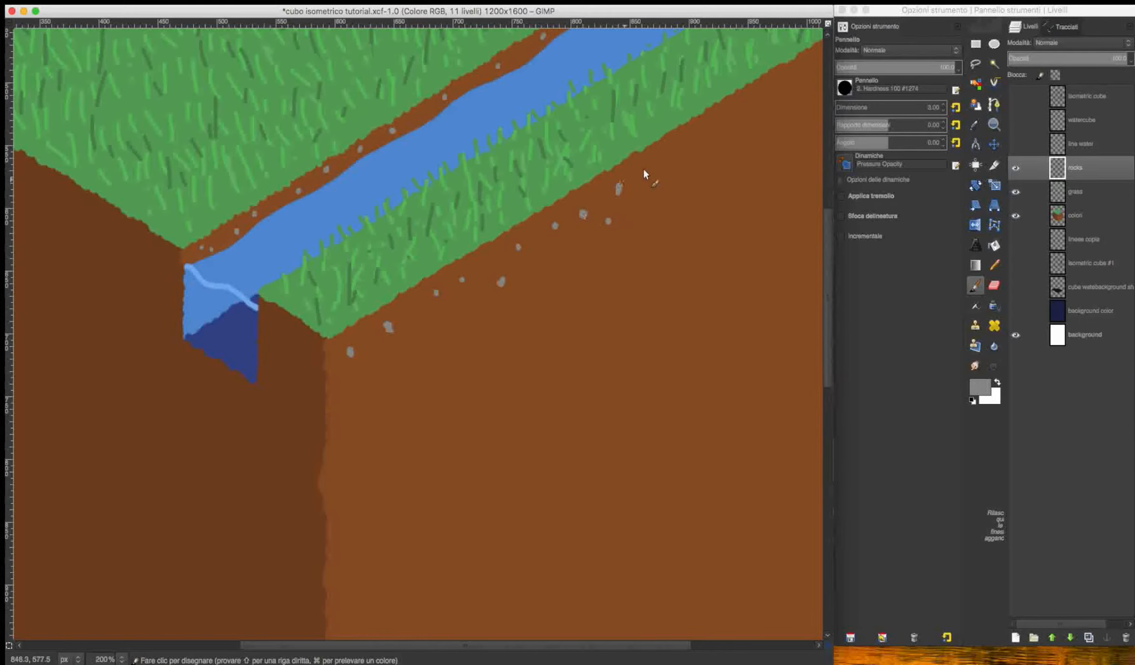
{"action": "scroll", "coordinate": [586, 214], "scroll_direction": "right", "scroll_amount": 3}
{"action": "scroll", "coordinate": [586, 214], "scroll_direction": "up", "scroll_amount": 3}
{"action": "left_click", "coordinate": [539, 245]}
{"action": "left_click", "coordinate": [549, 257]}
{"action": "left_click", "coordinate": [588, 216]}
{"action": "left_click", "coordinate": [704, 162]}
{"action": "left_click", "coordinate": [725, 149]}
{"action": "left_click", "coordinate": [720, 133]}
Enlarge the brush to 14 and paint medium gray rocks below the small stones on the lighter side face
{"action": "scroll", "coordinate": [724, 139], "scroll_direction": "down", "scroll_amount": 4}
{"action": "scroll", "coordinate": [724, 140], "scroll_direction": "up", "scroll_amount": 2}
{"action": "key", "text": "bracketright"}
{"action": "key", "text": "bracketright"}
{"action": "key", "text": "bracketright"}
{"action": "key", "text": "bracketright"}
{"action": "key", "text": "bracketright"}
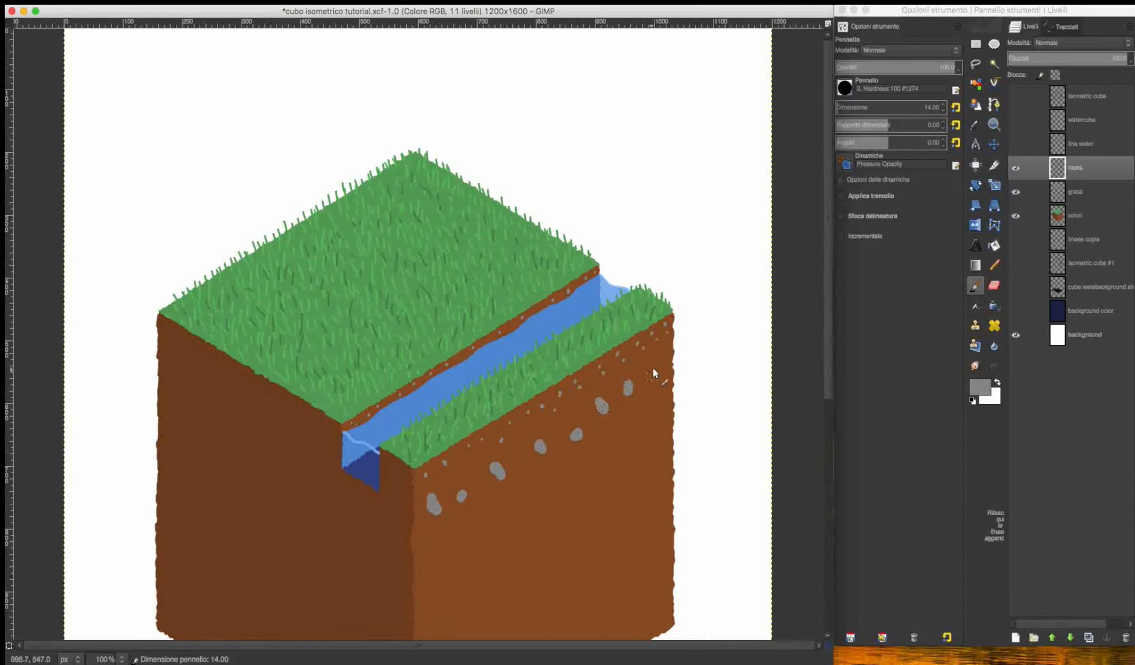
{"action": "left_click_drag", "start_coordinate": [653, 367], "coordinate": [655, 372]}
{"action": "left_click_drag", "start_coordinate": [655, 397], "coordinate": [655, 401]}
{"action": "scroll", "coordinate": [547, 266], "scroll_direction": "down", "scroll_amount": 5}
{"action": "left_click_drag", "start_coordinate": [476, 255], "coordinate": [488, 262]}
{"action": "left_click_drag", "start_coordinate": [531, 245], "coordinate": [538, 234]}
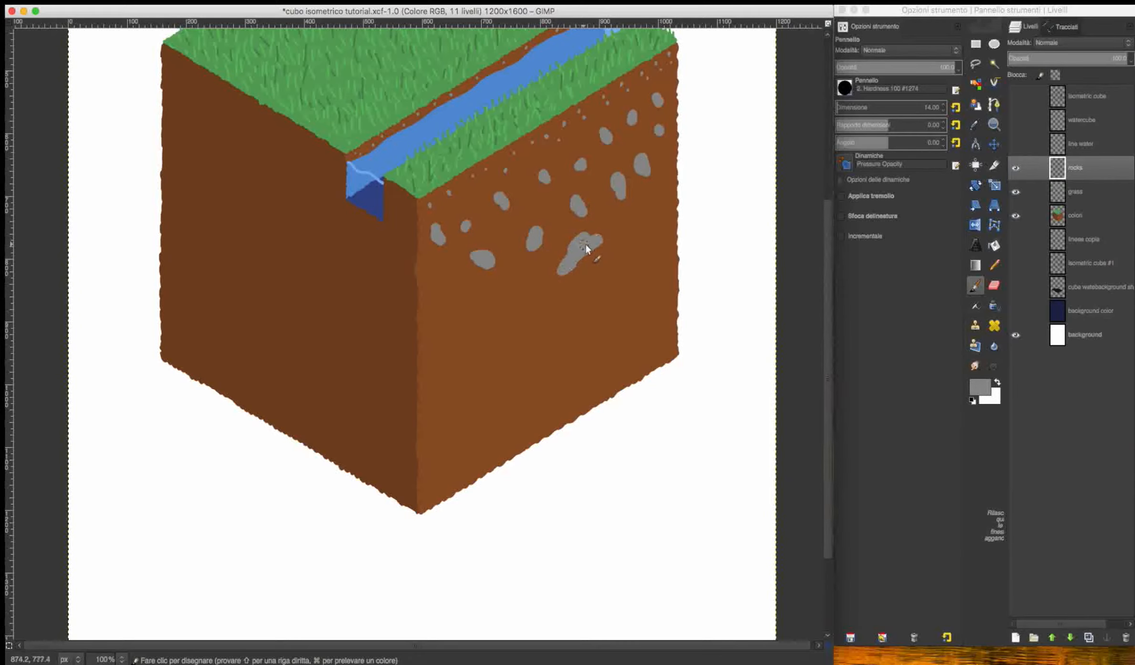
Paint large, irregular gray rocks across the lower half of the lighter side face
{"action": "mouse_move", "coordinate": [487, 362]}
{"action": "left_mouse_down"}
{"action": "mouse_move", "coordinate": [504, 381]}
{"action": "mouse_move", "coordinate": [529, 382]}
{"action": "left_mouse_up"}
{"action": "left_click_drag", "start_coordinate": [560, 331], "coordinate": [552, 335]}
{"action": "left_click_drag", "start_coordinate": [499, 331], "coordinate": [504, 342]}
{"action": "left_click_drag", "start_coordinate": [446, 367], "coordinate": [453, 383]}
{"action": "left_click_drag", "start_coordinate": [451, 441], "coordinate": [451, 457]}
{"action": "mouse_move", "coordinate": [500, 431]}
{"action": "left_mouse_down"}
{"action": "mouse_move", "coordinate": [560, 418]}
{"action": "mouse_move", "coordinate": [571, 391]}
{"action": "left_mouse_up"}
{"action": "scroll", "coordinate": [571, 391], "scroll_direction": "down", "scroll_amount": 3}
{"action": "scroll", "coordinate": [481, 358], "scroll_direction": "up", "scroll_amount": 5}
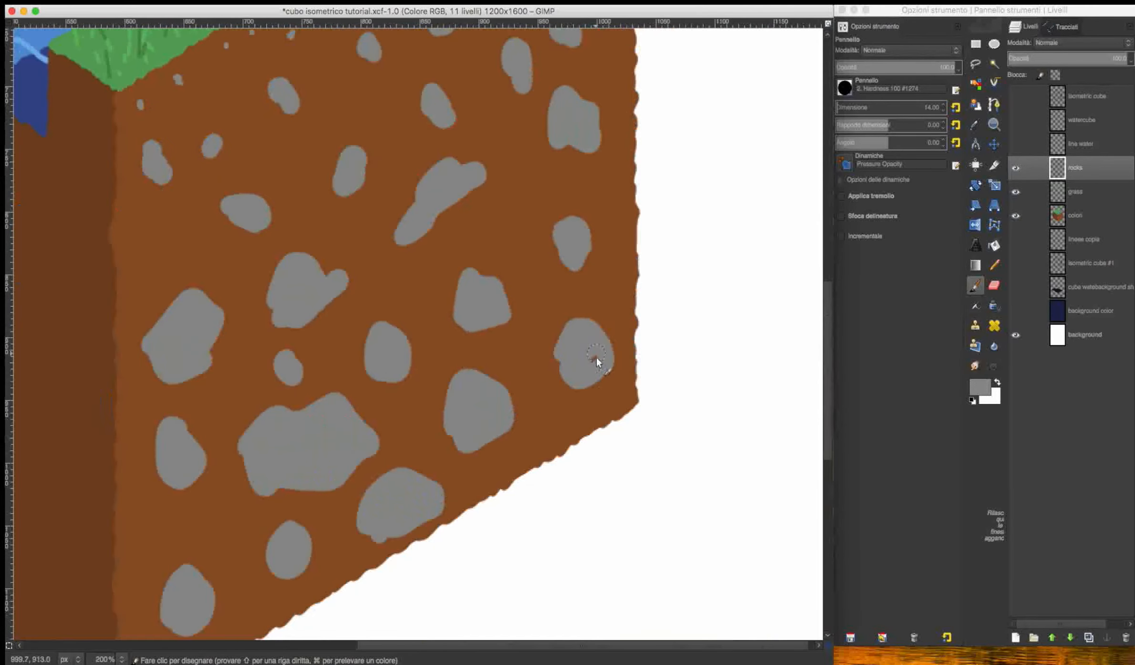
Reduce the brush to 3 and scatter tiny gray stones between the rocks on the lighter side face
{"action": "scroll", "coordinate": [597, 358], "scroll_direction": "up", "scroll_amount": 5}
{"action": "scroll", "coordinate": [596, 357], "scroll_direction": "left", "scroll_amount": 4}
{"action": "key", "text": "bracketleft"}
{"action": "key", "text": "bracketleft"}
{"action": "key", "text": "bracketleft"}
{"action": "key", "text": "bracketleft"}
{"action": "key", "text": "bracketleft"}
{"action": "key", "text": "bracketleft"}
{"action": "key", "text": "bracketleft"}
{"action": "key", "text": "bracketleft"}
{"action": "key", "text": "bracketleft"}
{"action": "key", "text": "bracketleft"}
{"action": "key", "text": "bracketleft"}
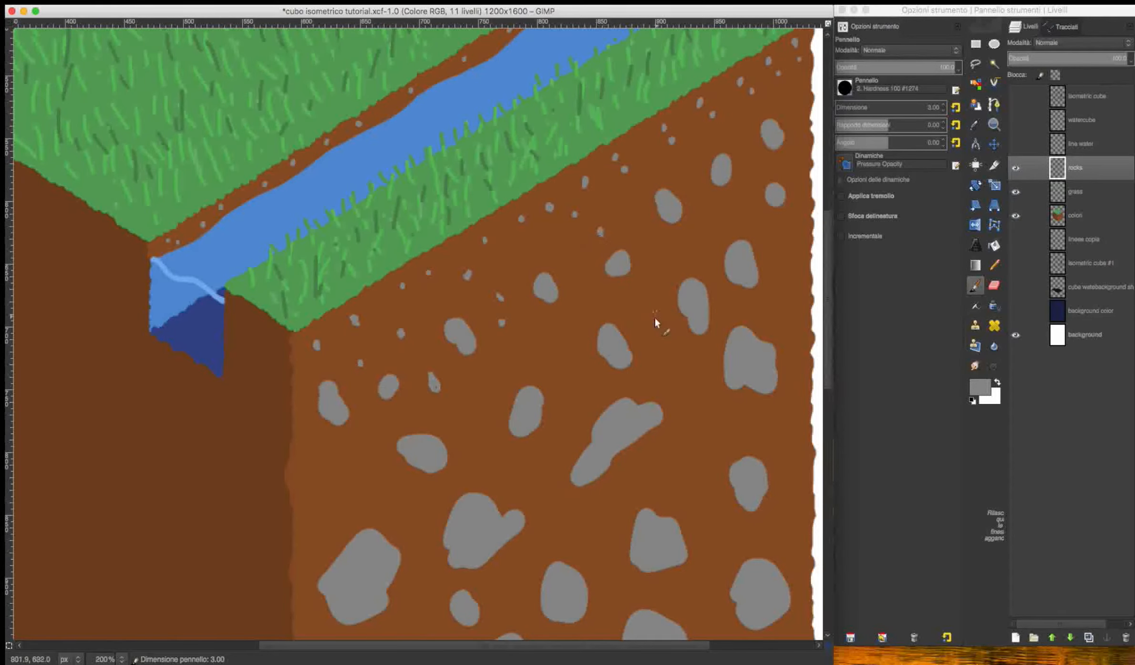
{"action": "scroll", "coordinate": [603, 103], "scroll_direction": "down", "scroll_amount": 3}
{"action": "scroll", "coordinate": [603, 103], "scroll_direction": "right", "scroll_amount": 3}
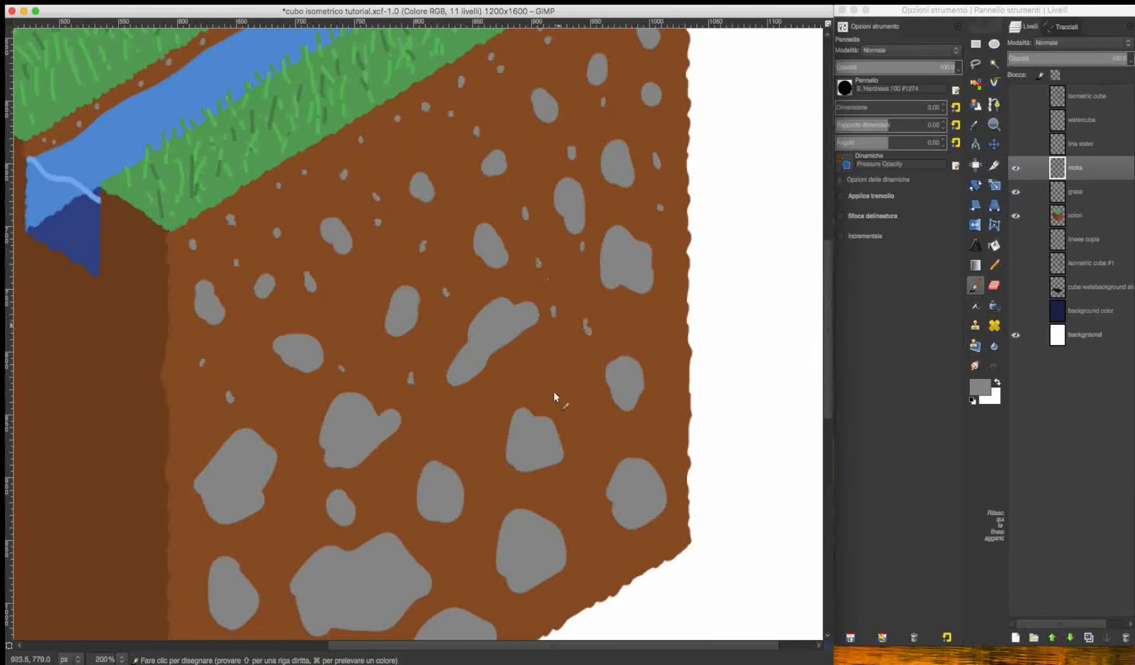
{"action": "left_click_drag", "start_coordinate": [538, 263], "coordinate": [539, 267]}
{"action": "left_click_drag", "start_coordinate": [511, 371], "coordinate": [512, 376]}
{"action": "left_click_drag", "start_coordinate": [464, 409], "coordinate": [464, 413]}
Choose a slightly darker gray and fill the gaps between the rocks on the lighter side face with tiny stones
{"action": "scroll", "coordinate": [570, 384], "scroll_direction": "left", "scroll_amount": 3}
{"action": "left_click", "coordinate": [980, 386]}
{"action": "left_click", "coordinate": [918, 344]}
{"action": "left_click", "coordinate": [1072, 386]}
{"action": "left_click", "coordinate": [482, 282]}
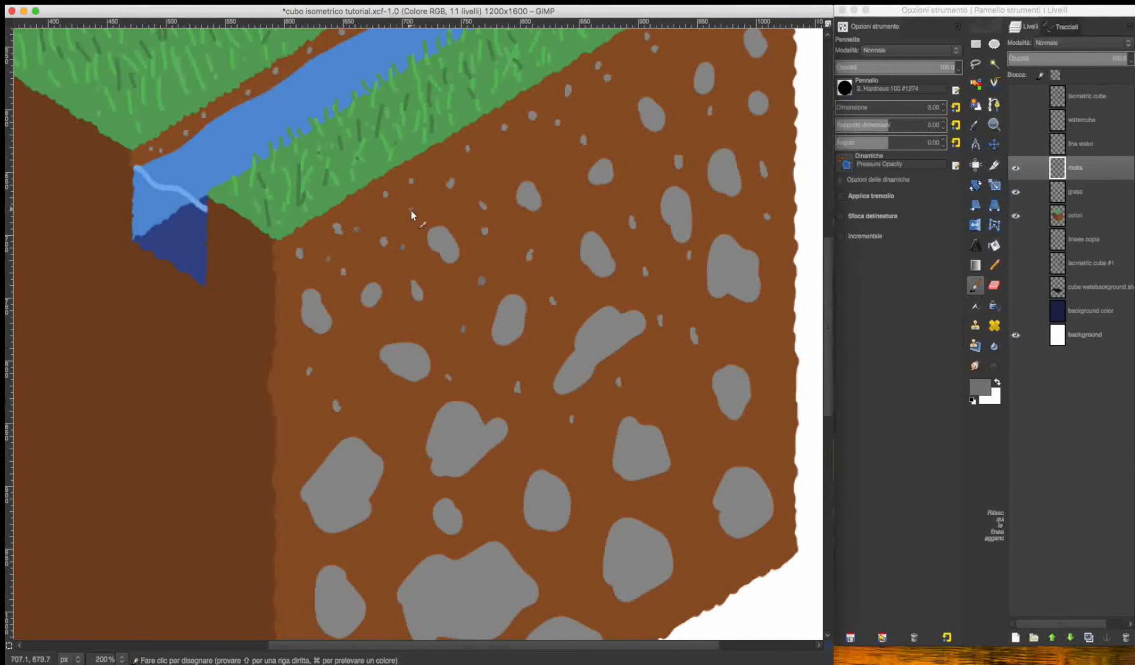
{"action": "scroll", "coordinate": [415, 211], "scroll_direction": "up", "scroll_amount": 4}
{"action": "scroll", "coordinate": [415, 212], "scroll_direction": "right", "scroll_amount": 3}
{"action": "scroll", "coordinate": [690, 125], "scroll_direction": "down", "scroll_amount": 3}
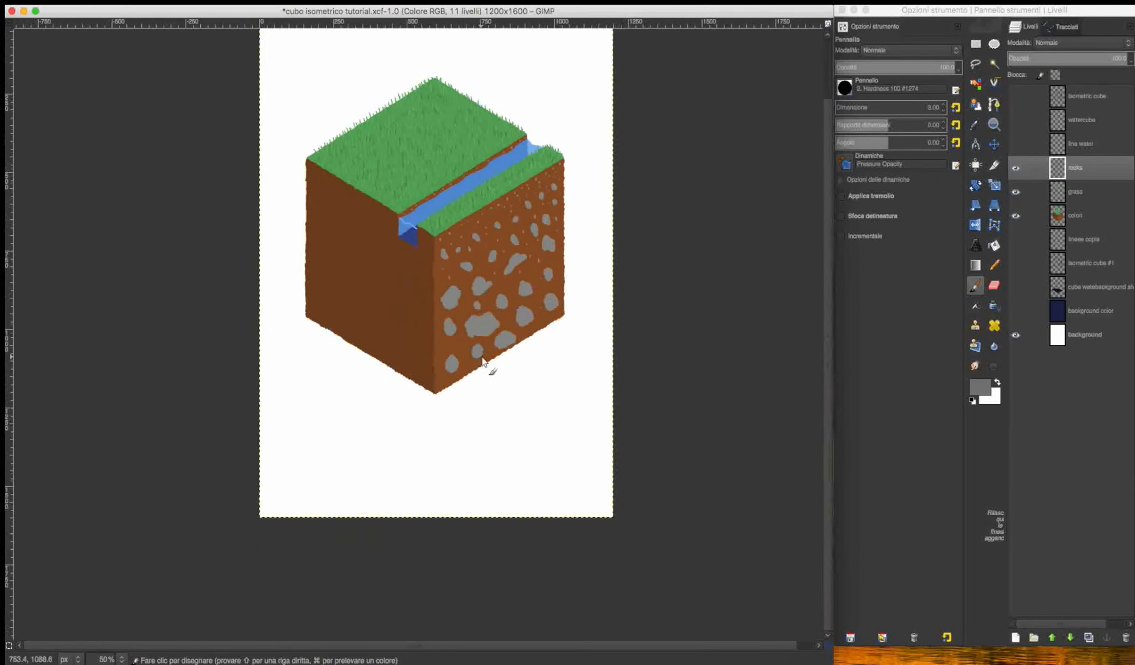
{"action": "scroll", "coordinate": [421, 243], "scroll_direction": "up", "scroll_amount": 2}
{"action": "scroll", "coordinate": [670, 279], "scroll_direction": "right", "scroll_amount": 3}
{"action": "scroll", "coordinate": [670, 280], "scroll_direction": "up", "scroll_amount": 2}
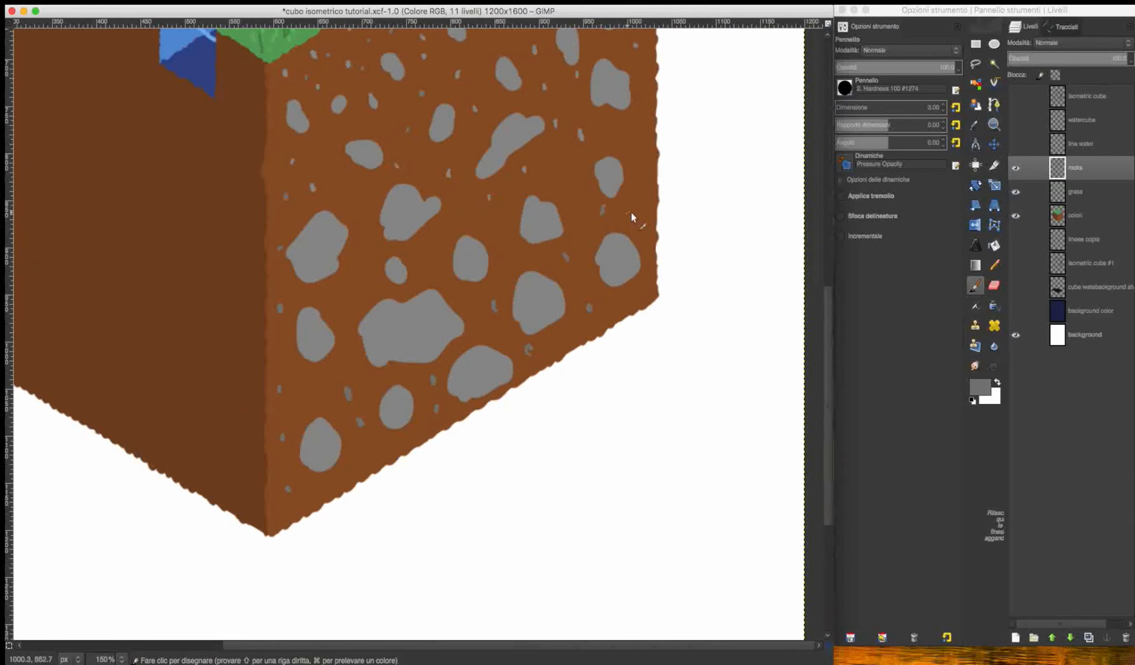
{"action": "scroll", "coordinate": [576, 177], "scroll_direction": "up", "scroll_amount": 5}
{"action": "scroll", "coordinate": [645, 136], "scroll_direction": "down", "scroll_amount": 3}
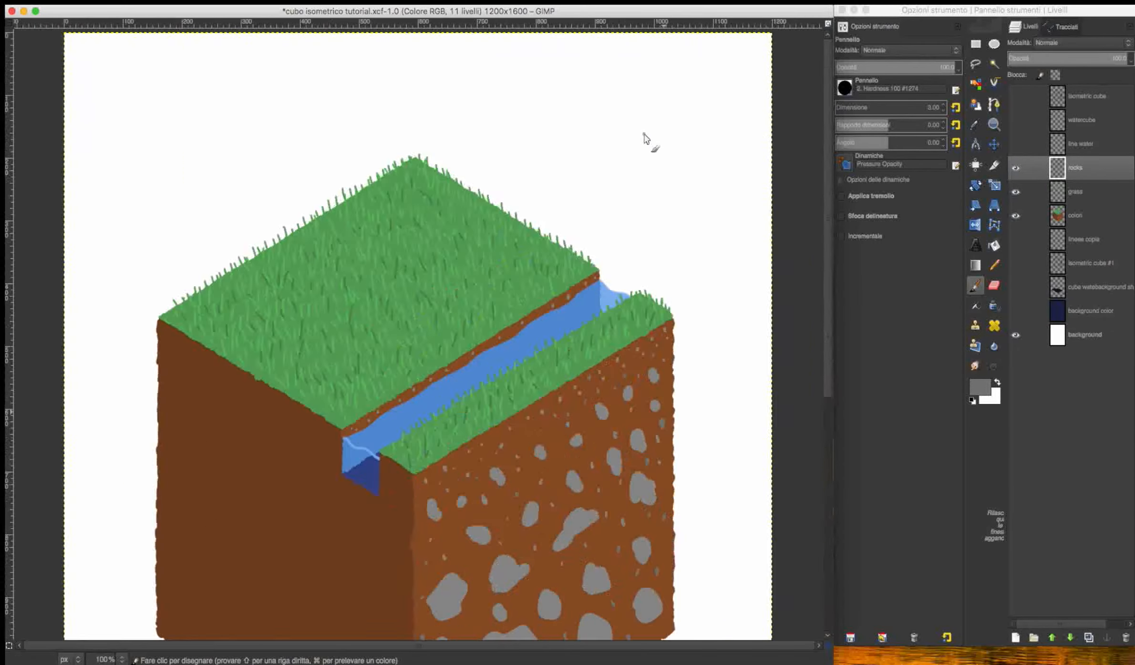
Choose a bluish gray and dot the first small stones in the water at the near end of the river
{"action": "scroll", "coordinate": [431, 194], "scroll_direction": "up", "scroll_amount": 5}
{"action": "left_click", "coordinate": [980, 386]}
{"action": "left_click_drag", "start_coordinate": [921, 322], "coordinate": [916, 312]}
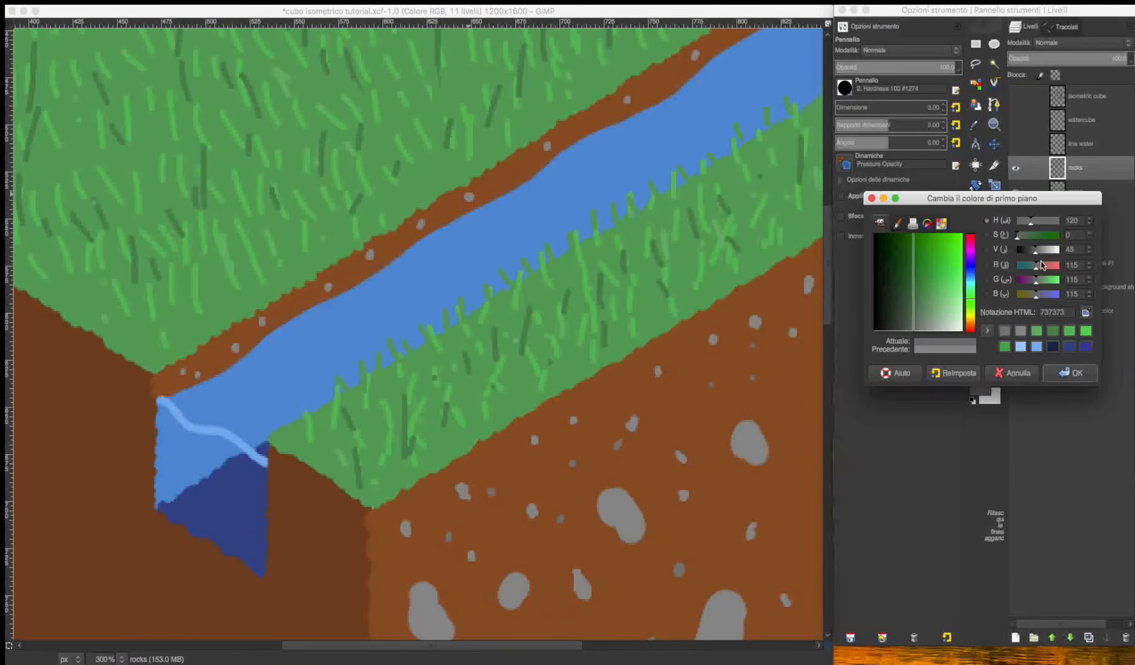
{"action": "left_click", "coordinate": [970, 266]}
{"action": "left_click", "coordinate": [1071, 373]}
{"action": "left_click", "coordinate": [279, 322]}
{"action": "scroll", "coordinate": [280, 322], "scroll_direction": "up", "scroll_amount": 1}
{"action": "left_click_drag", "start_coordinate": [130, 454], "coordinate": [131, 461]}
{"action": "left_click_drag", "start_coordinate": [184, 426], "coordinate": [188, 432]}
{"action": "left_click_drag", "start_coordinate": [252, 428], "coordinate": [261, 433]}
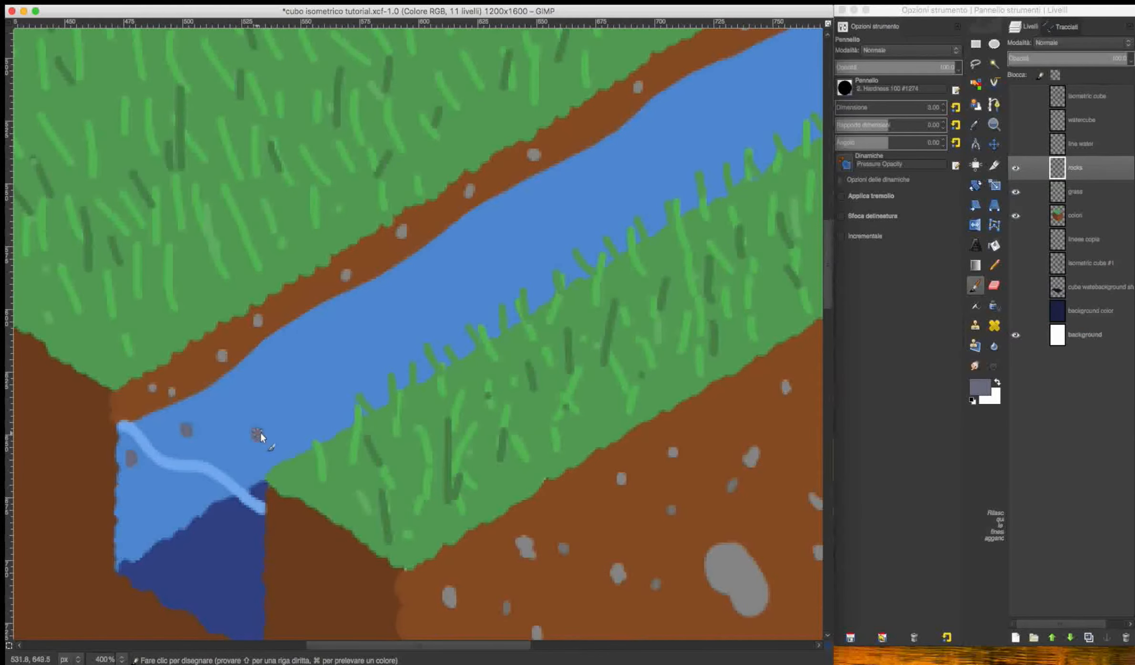
{"action": "left_click_drag", "start_coordinate": [313, 361], "coordinate": [311, 365]}
Try a darker bluish gray on the stones at the river's near end and undo the strokes
{"action": "left_click", "coordinate": [980, 386]}
{"action": "left_click", "coordinate": [905, 296]}
{"action": "left_click", "coordinate": [1070, 357]}
{"action": "left_click_drag", "start_coordinate": [130, 454], "coordinate": [132, 462]}
{"action": "left_click_drag", "start_coordinate": [183, 426], "coordinate": [189, 433]}
{"action": "scroll", "coordinate": [315, 351], "scroll_direction": "down", "scroll_amount": 6}
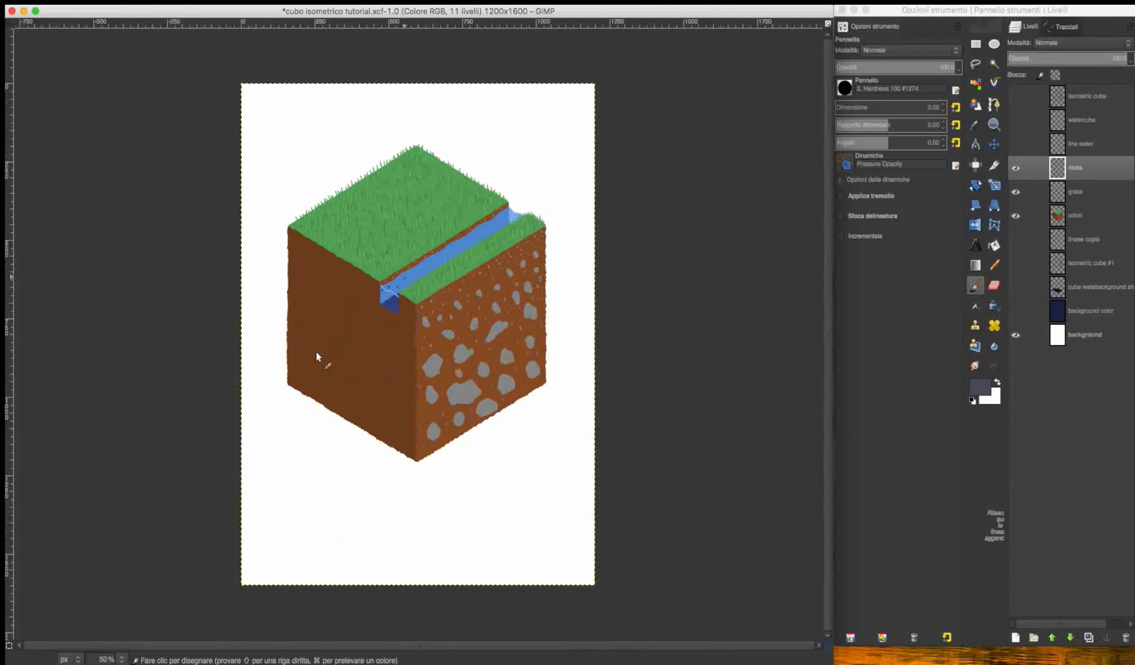
{"action": "scroll", "coordinate": [315, 351], "scroll_direction": "up", "scroll_amount": 5}
{"action": "scroll", "coordinate": [316, 352], "scroll_direction": "up", "scroll_amount": 5}
{"action": "key", "text": "super+z"}
{"action": "key", "text": "super+z"}
{"action": "key", "text": "super+z"}
Sample the bluish gray of a river stone and dot small stones along the river to its far end
{"action": "left_click", "coordinate": [484, 268], "text": "super"}
{"action": "left_click_drag", "start_coordinate": [524, 231], "coordinate": [525, 235]}
{"action": "left_click_drag", "start_coordinate": [588, 207], "coordinate": [587, 213]}
{"action": "scroll", "coordinate": [627, 161], "scroll_direction": "up", "scroll_amount": 6}
{"action": "scroll", "coordinate": [628, 161], "scroll_direction": "right", "scroll_amount": 10}
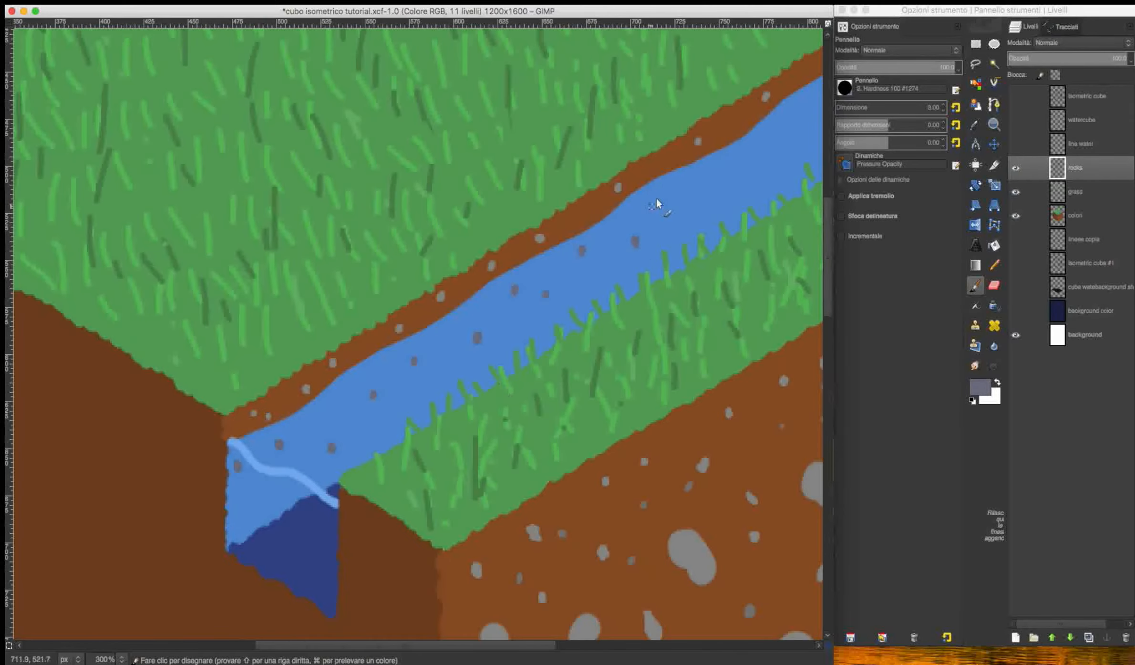
{"action": "scroll", "coordinate": [758, 136], "scroll_direction": "right", "scroll_amount": 4}
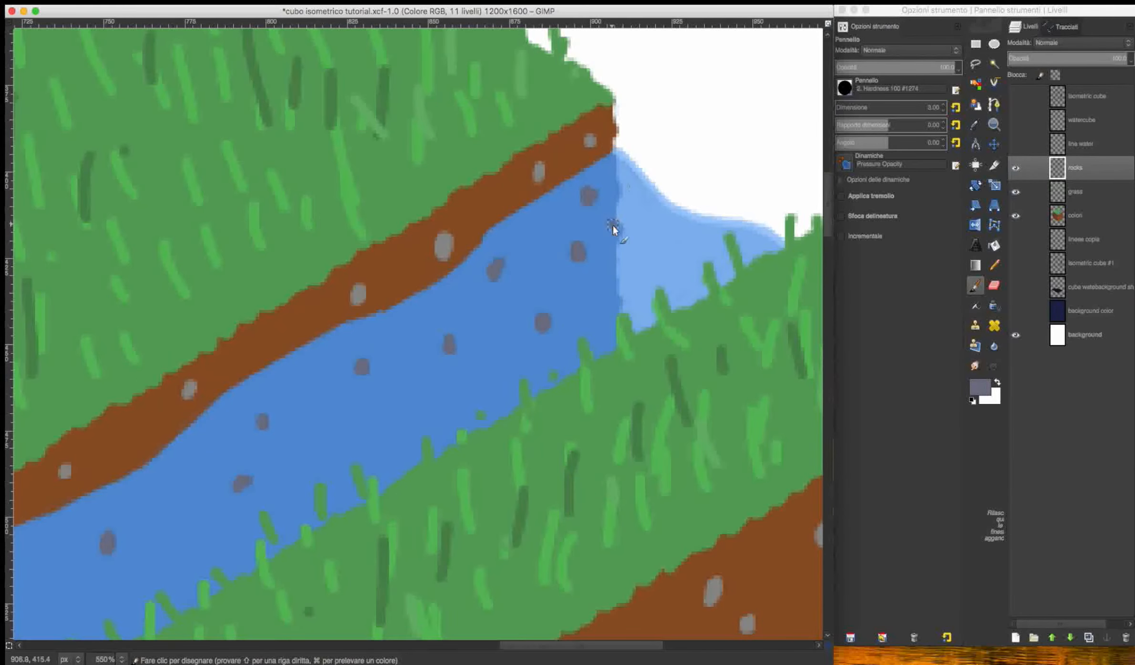
Paint bluish-gray stones on the light blue front face of the river, including along its outer edge
{"action": "scroll", "coordinate": [615, 228], "scroll_direction": "down", "scroll_amount": 5}
{"action": "scroll", "coordinate": [227, 347], "scroll_direction": "up", "scroll_amount": 6}
{"action": "left_click_drag", "start_coordinate": [226, 348], "coordinate": [474, 77]}
{"action": "left_click_drag", "start_coordinate": [237, 231], "coordinate": [237, 249]}
{"action": "left_click_drag", "start_coordinate": [234, 289], "coordinate": [237, 310]}
{"action": "mouse_move", "coordinate": [267, 267]}
{"action": "left_mouse_down"}
{"action": "mouse_move", "coordinate": [230, 366]}
{"action": "mouse_move", "coordinate": [260, 351]}
{"action": "left_mouse_up"}
{"action": "mouse_move", "coordinate": [366, 212]}
{"action": "left_mouse_down"}
{"action": "mouse_move", "coordinate": [421, 333]}
{"action": "mouse_move", "coordinate": [409, 222]}
{"action": "left_mouse_up"}
Choose a darker gray and paint larger oval stones at intervals along the river surface
{"action": "left_click", "coordinate": [980, 387]}
{"action": "left_click_drag", "start_coordinate": [921, 293], "coordinate": [904, 293]}
{"action": "left_click", "coordinate": [1070, 345]}
{"action": "mouse_move", "coordinate": [481, 258]}
{"action": "left_mouse_down"}
{"action": "mouse_move", "coordinate": [485, 273]}
{"action": "mouse_move", "coordinate": [335, 464]}
{"action": "left_mouse_up"}
{"action": "left_click_drag", "start_coordinate": [464, 319], "coordinate": [460, 339]}
{"action": "mouse_move", "coordinate": [609, 217]}
{"action": "left_mouse_down"}
{"action": "mouse_move", "coordinate": [618, 248]}
{"action": "mouse_move", "coordinate": [423, 430]}
{"action": "left_mouse_up"}
{"action": "left_click_drag", "start_coordinate": [635, 288], "coordinate": [475, 294]}
{"action": "scroll", "coordinate": [546, 315], "scroll_direction": "down", "scroll_amount": 5}
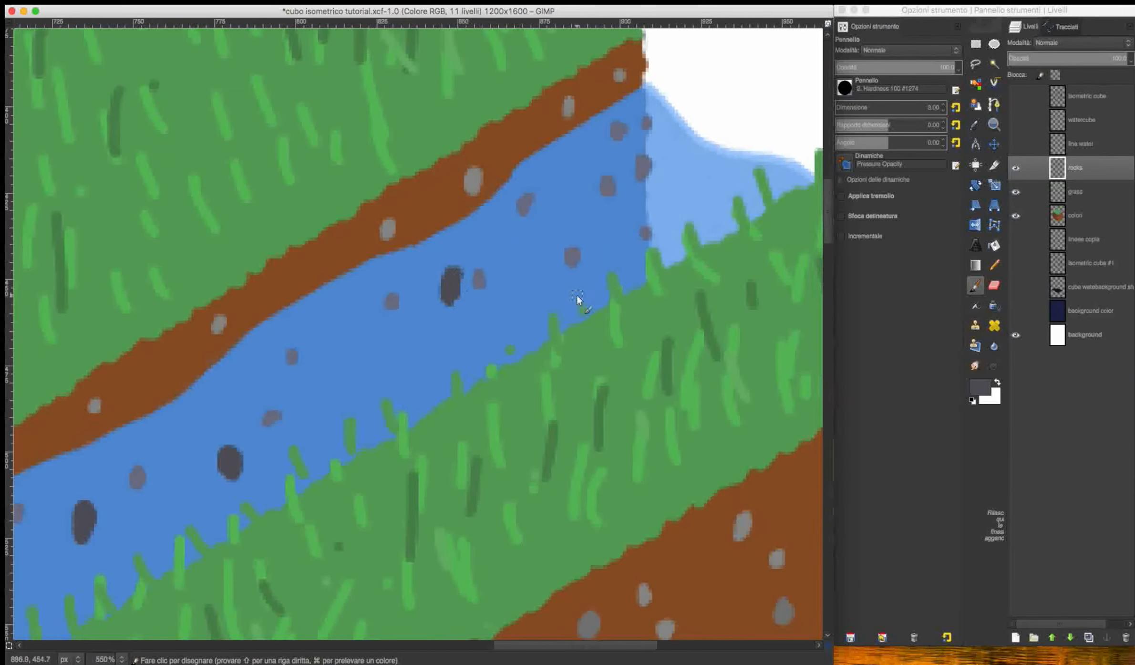
Choose a near-black gray and paint dark rocks on the deep blue area of the river's front face
{"action": "scroll", "coordinate": [587, 278], "scroll_direction": "up", "scroll_amount": 4}
{"action": "left_click", "coordinate": [978, 392]}
{"action": "left_click", "coordinate": [896, 310]}
{"action": "left_click", "coordinate": [1070, 345]}
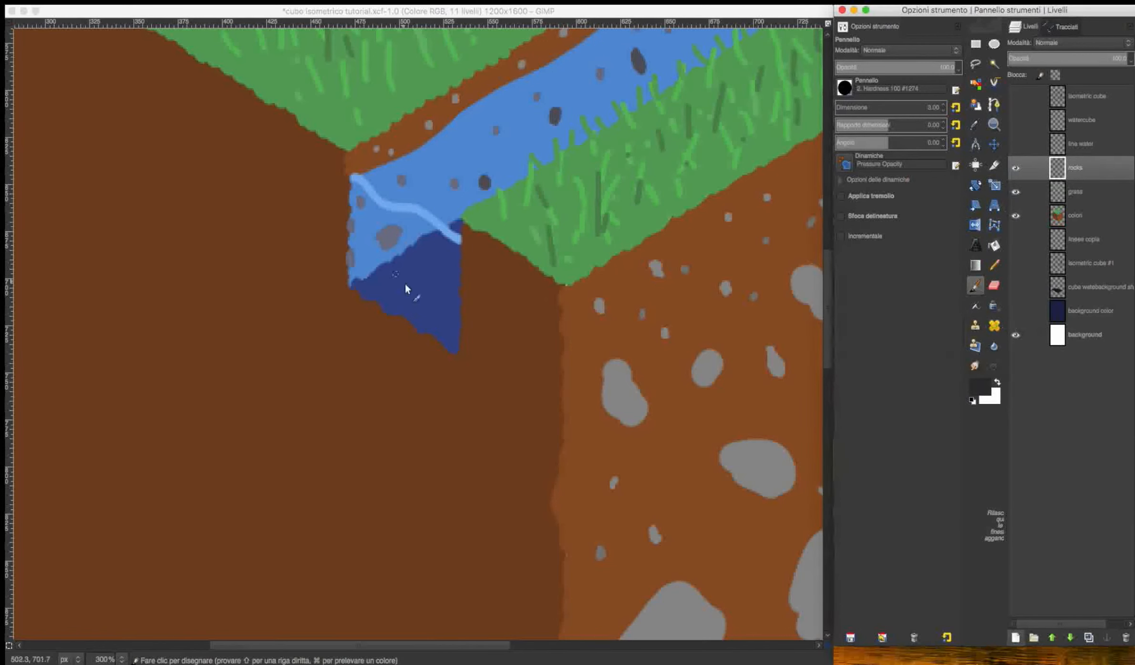
{"action": "left_click_drag", "start_coordinate": [396, 300], "coordinate": [384, 305]}
{"action": "left_click_drag", "start_coordinate": [446, 265], "coordinate": [442, 284]}
{"action": "left_click_drag", "start_coordinate": [378, 302], "coordinate": [405, 230]}
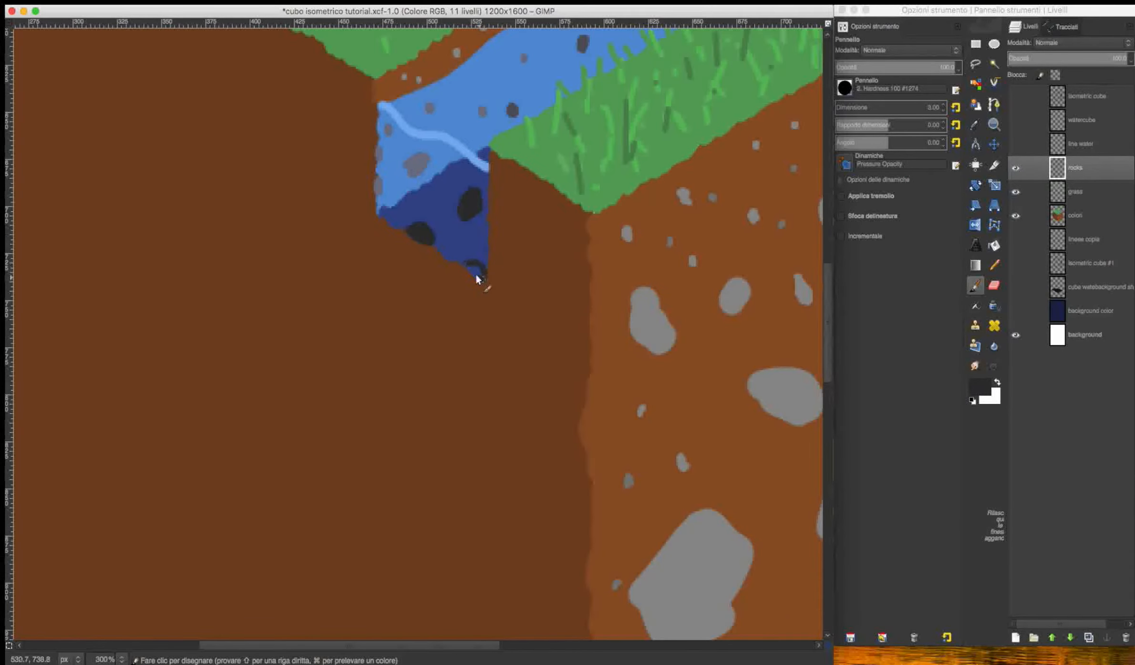
{"action": "left_click_drag", "start_coordinate": [476, 275], "coordinate": [478, 271]}
{"action": "left_click_drag", "start_coordinate": [484, 206], "coordinate": [478, 232]}
Choose a dark gray and extend the rocks at the channel's lower edge onto the darker soil face
{"action": "left_click", "coordinate": [979, 388]}
{"action": "left_click", "coordinate": [904, 280]}
{"action": "left_click", "coordinate": [1071, 317]}
{"action": "left_click_drag", "start_coordinate": [471, 313], "coordinate": [476, 309]}
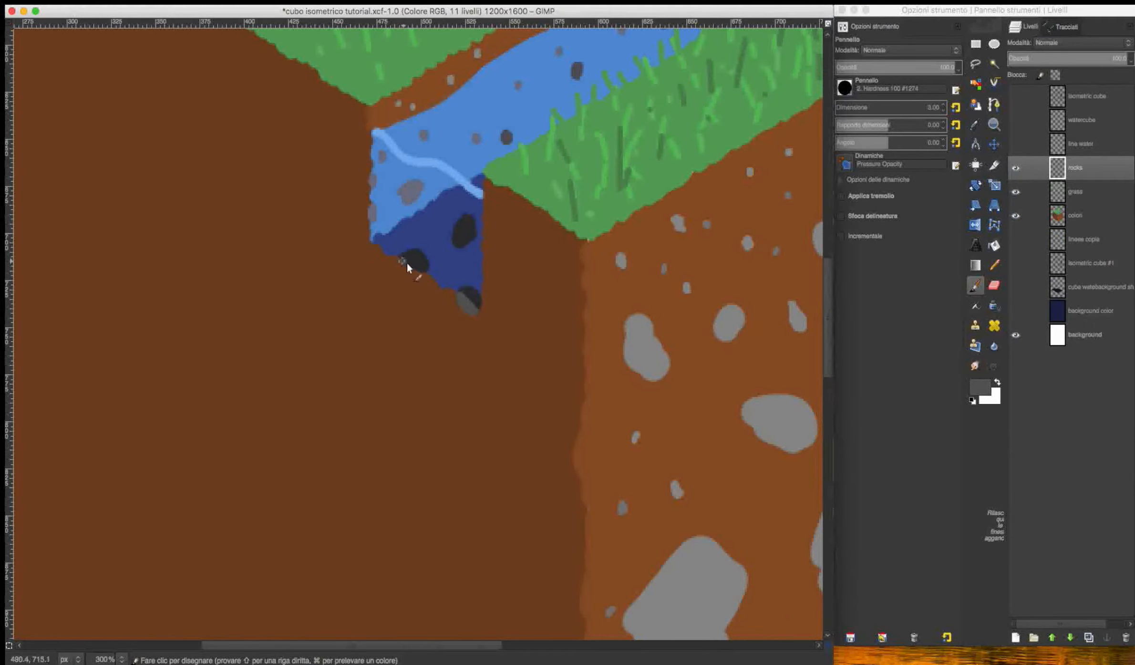
{"action": "left_click_drag", "start_coordinate": [402, 261], "coordinate": [412, 275]}
Paint dark gray oval rocks of varied sizes across the upper part of the darker side face
{"action": "scroll", "coordinate": [411, 276], "scroll_direction": "down", "scroll_amount": 5}
{"action": "scroll", "coordinate": [403, 286], "scroll_direction": "up", "scroll_amount": 7}
{"action": "scroll", "coordinate": [471, 279], "scroll_direction": "down", "scroll_amount": 5}
{"action": "left_click_drag", "start_coordinate": [599, 125], "coordinate": [605, 153]}
{"action": "left_click_drag", "start_coordinate": [649, 249], "coordinate": [650, 291]}
{"action": "left_click_drag", "start_coordinate": [534, 263], "coordinate": [532, 286]}
{"action": "scroll", "coordinate": [555, 254], "scroll_direction": "down", "scroll_amount": 6}
{"action": "scroll", "coordinate": [367, 194], "scroll_direction": "up", "scroll_amount": 4}
{"action": "left_click_drag", "start_coordinate": [205, 253], "coordinate": [214, 269]}
{"action": "left_click_drag", "start_coordinate": [363, 395], "coordinate": [364, 424]}
Enlarge the brush to 11 and paint bigger dark gray rocks lower on the darker side face
{"action": "key", "text": "bracketright"}
{"action": "key", "text": "bracketright"}
{"action": "key", "text": "bracketright"}
{"action": "key", "text": "bracketright"}
{"action": "key", "text": "bracketright"}
{"action": "key", "text": "bracketright"}
{"action": "key", "text": "bracketright"}
{"action": "key", "text": "bracketright"}
{"action": "scroll", "coordinate": [370, 369], "scroll_direction": "up", "scroll_amount": 3}
{"action": "scroll", "coordinate": [370, 370], "scroll_direction": "left", "scroll_amount": 5}
{"action": "scroll", "coordinate": [588, 375], "scroll_direction": "down", "scroll_amount": 3}
{"action": "scroll", "coordinate": [274, 284], "scroll_direction": "down", "scroll_amount": 5}
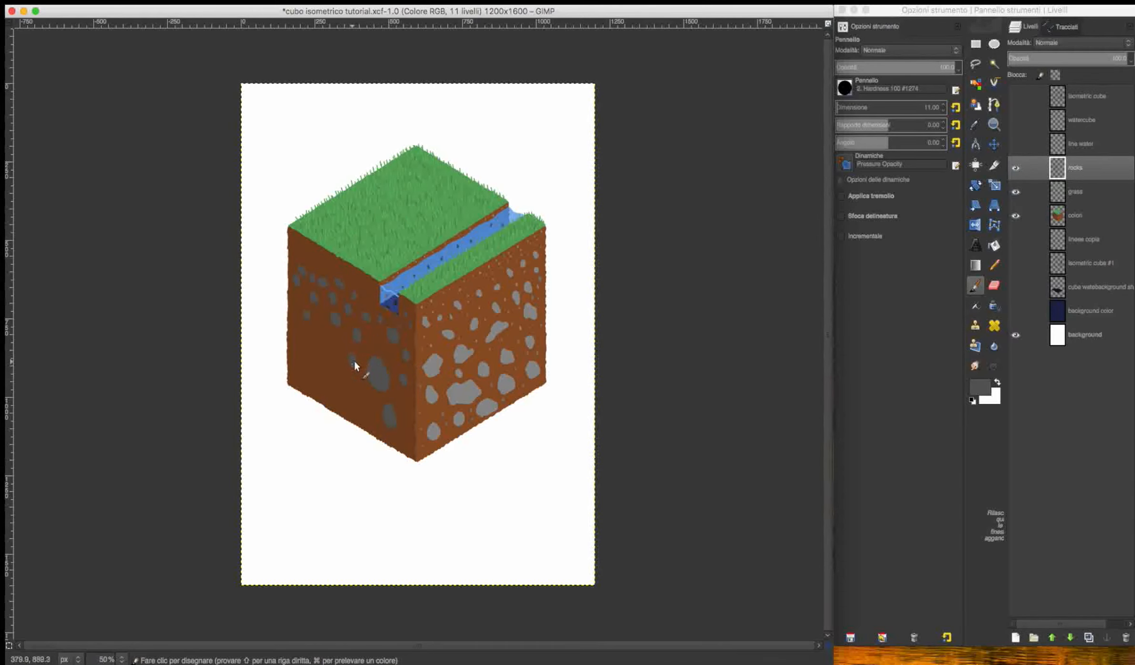
Choose a medium gray, reduce the brush to 8 and dot small stones below the grass on the darker side face
{"action": "scroll", "coordinate": [355, 361], "scroll_direction": "up", "scroll_amount": 3}
{"action": "scroll", "coordinate": [330, 348], "scroll_direction": "up", "scroll_amount": 3}
{"action": "scroll", "coordinate": [330, 348], "scroll_direction": "left", "scroll_amount": 3}
{"action": "left_click", "coordinate": [980, 387]}
{"action": "left_click", "coordinate": [1035, 307]}
{"action": "left_click", "coordinate": [1092, 336]}
{"action": "left_click", "coordinate": [220, 183]}
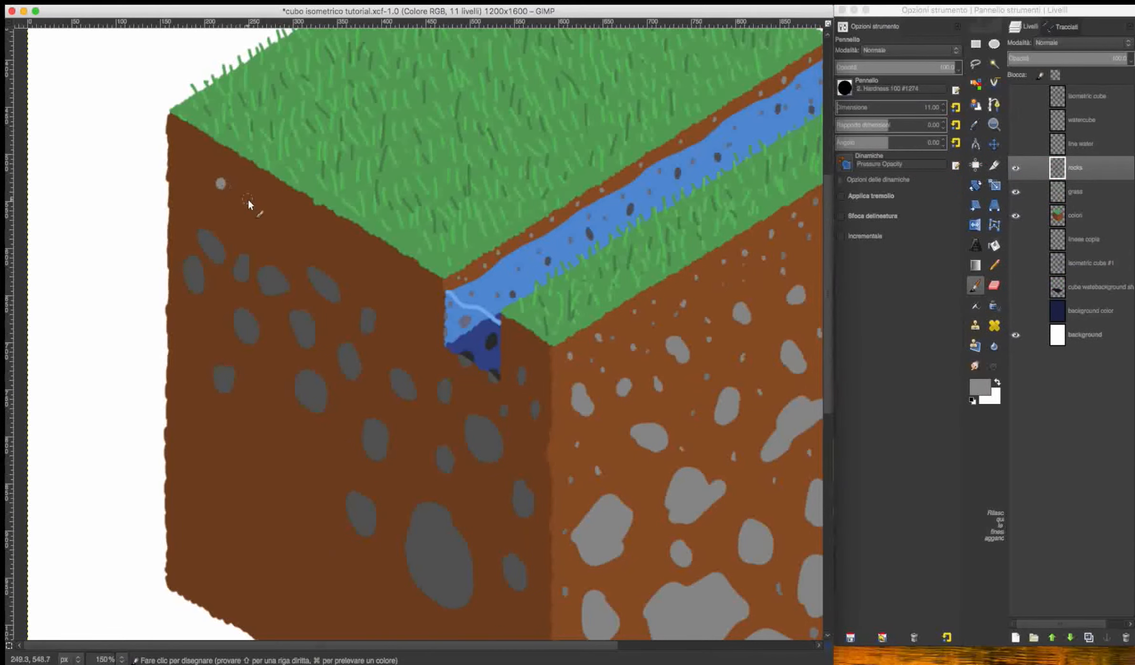
{"action": "key", "text": "bracketleft"}
{"action": "key", "text": "bracketleft"}
{"action": "key", "text": "bracketleft"}
{"action": "left_click", "coordinate": [263, 208]}
{"action": "left_click", "coordinate": [318, 231]}
Add more light gray stones beside the river channel and towards the outer edge of the darker side face
{"action": "scroll", "coordinate": [427, 290], "scroll_direction": "down", "scroll_amount": 3}
{"action": "scroll", "coordinate": [426, 290], "scroll_direction": "up", "scroll_amount": 5}
{"action": "left_click", "coordinate": [291, 383]}
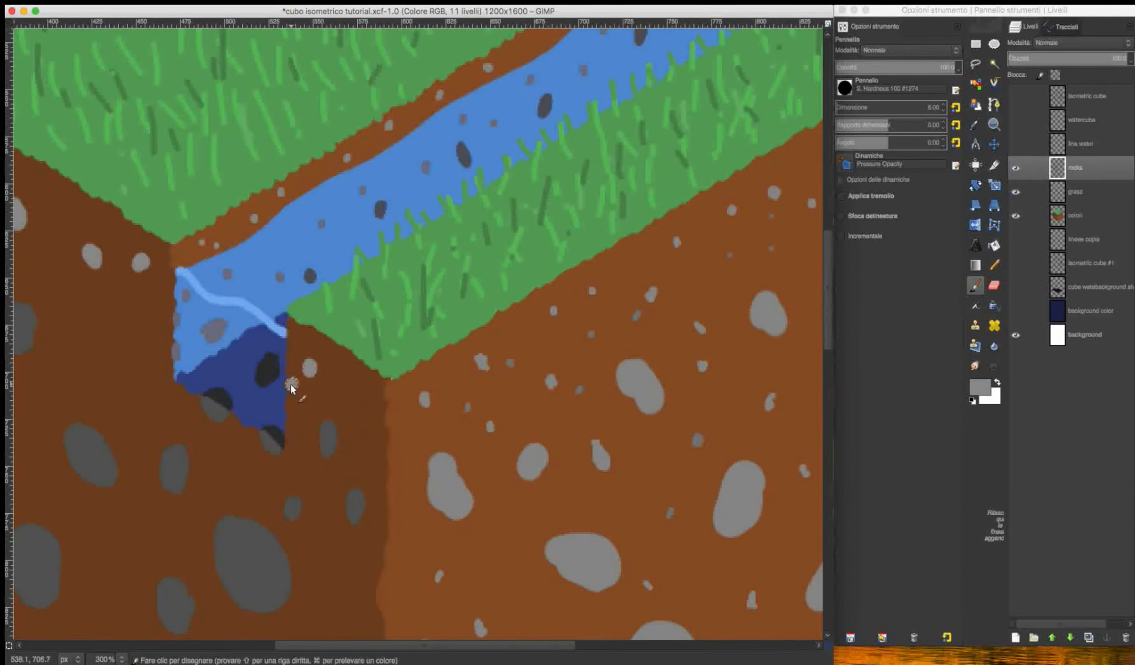
{"action": "scroll", "coordinate": [218, 369], "scroll_direction": "left", "scroll_amount": 5}
{"action": "scroll", "coordinate": [218, 369], "scroll_direction": "up", "scroll_amount": 4}
{"action": "left_click", "coordinate": [425, 453]}
{"action": "left_click", "coordinate": [219, 328]}
{"action": "left_click", "coordinate": [199, 316]}
{"action": "scroll", "coordinate": [275, 356], "scroll_direction": "down", "scroll_amount": 5}
{"action": "left_click_drag", "start_coordinate": [297, 174], "coordinate": [298, 185]}
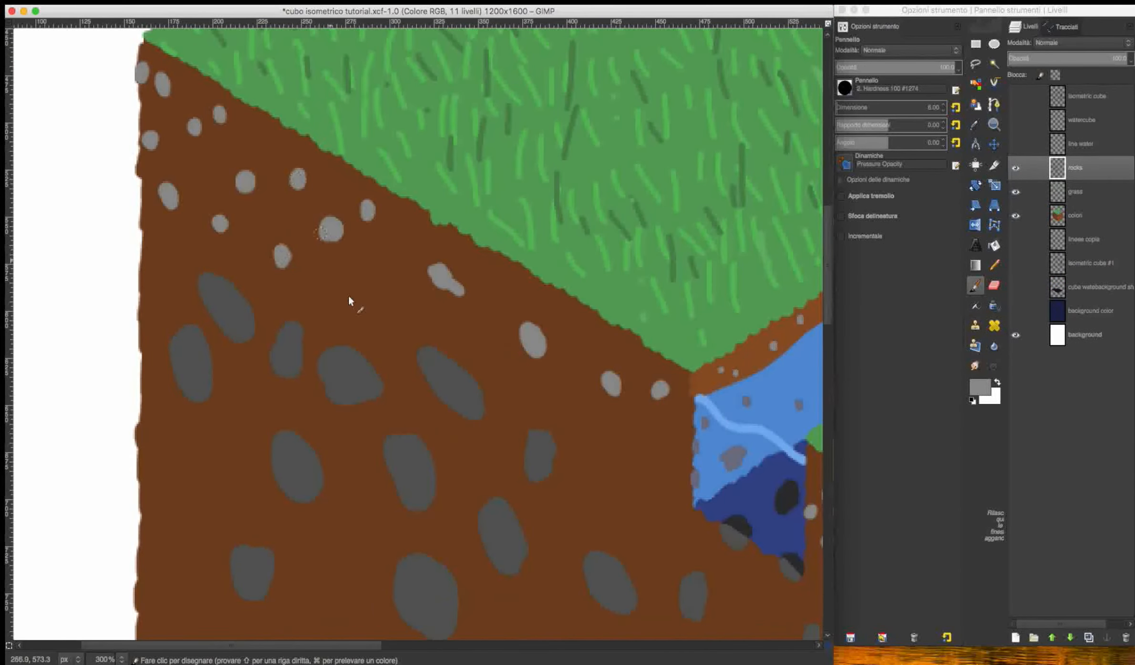
Dot four more small gray stones into the gaps just below the grass on the darker side face
{"action": "left_click_drag", "start_coordinate": [389, 238], "coordinate": [393, 249]}
{"action": "scroll", "coordinate": [295, 232], "scroll_direction": "down", "scroll_amount": 2}
{"action": "scroll", "coordinate": [297, 232], "scroll_direction": "right", "scroll_amount": 4}
{"action": "left_click_drag", "start_coordinate": [438, 334], "coordinate": [444, 345]}
{"action": "left_click_drag", "start_coordinate": [403, 214], "coordinate": [404, 228]}
{"action": "left_click_drag", "start_coordinate": [485, 351], "coordinate": [488, 364]}
{"action": "scroll", "coordinate": [367, 396], "scroll_direction": "down", "scroll_amount": 6}
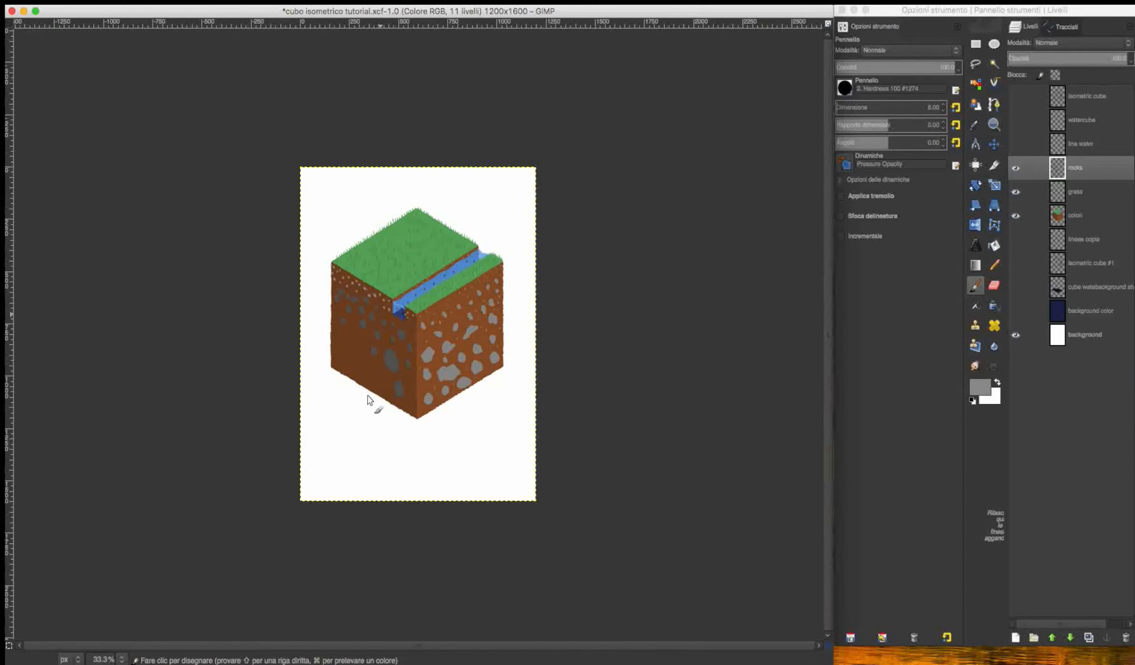
{"action": "scroll", "coordinate": [370, 400], "scroll_direction": "up", "scroll_amount": 5}
{"action": "scroll", "coordinate": [482, 588], "scroll_direction": "up", "scroll_amount": 5}
{"action": "scroll", "coordinate": [482, 587], "scroll_direction": "right", "scroll_amount": 4}
{"action": "scroll", "coordinate": [754, 178], "scroll_direction": "up", "scroll_amount": 1}
{"action": "scroll", "coordinate": [694, 327], "scroll_direction": "left", "scroll_amount": 1}
{"action": "key", "text": "shift+d"}
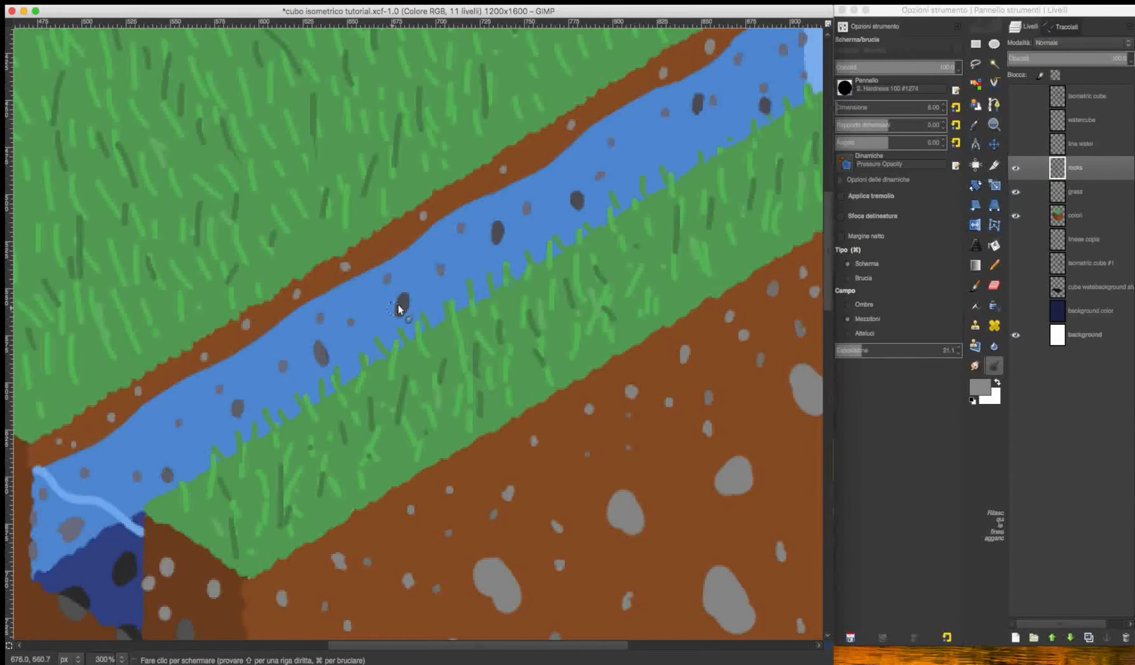
{"action": "scroll", "coordinate": [403, 303], "scroll_direction": "down", "scroll_amount": 1}
{"action": "scroll", "coordinate": [677, 143], "scroll_direction": "down", "scroll_amount": 1}
{"action": "scroll", "coordinate": [677, 486], "scroll_direction": "up", "scroll_amount": 2}
{"action": "key", "text": "p"}
On the colori layer, sample the pale water blue and repaint the wavy surface line across the river's front cut with brush size 4
{"action": "left_click", "coordinate": [1077, 192]}
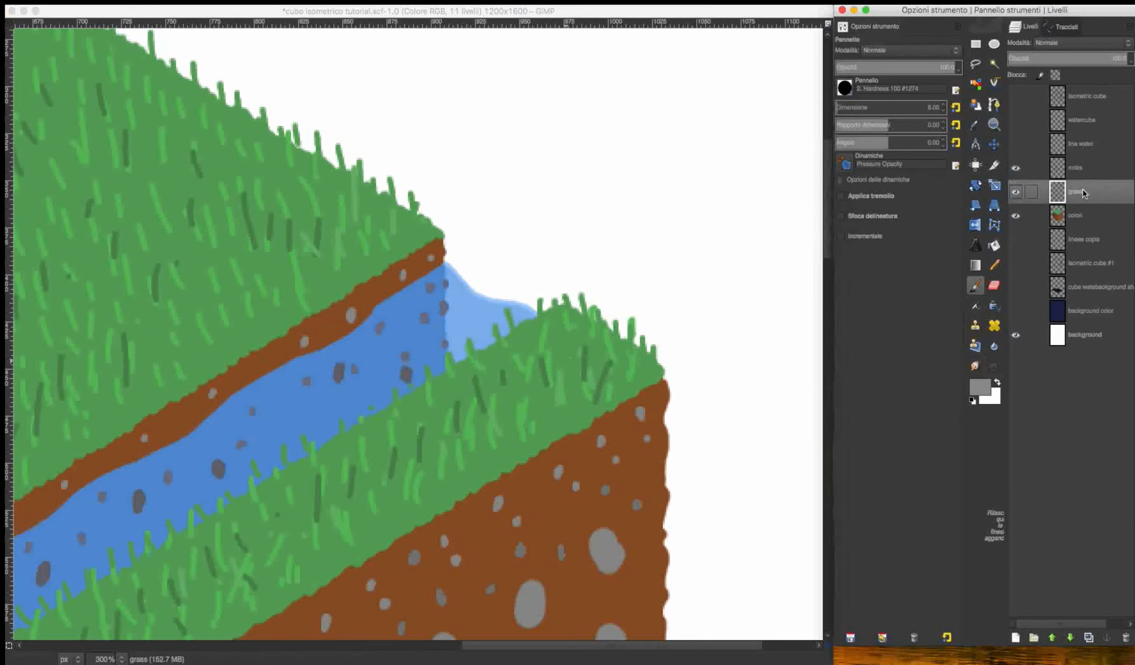
{"action": "left_click", "coordinate": [1076, 216]}
{"action": "left_click", "coordinate": [477, 298], "text": "super"}
{"action": "scroll", "coordinate": [213, 603], "scroll_direction": "down", "scroll_amount": 8}
{"action": "scroll", "coordinate": [213, 602], "scroll_direction": "left", "scroll_amount": 8}
{"action": "left_click_drag", "start_coordinate": [248, 215], "coordinate": [350, 276]}
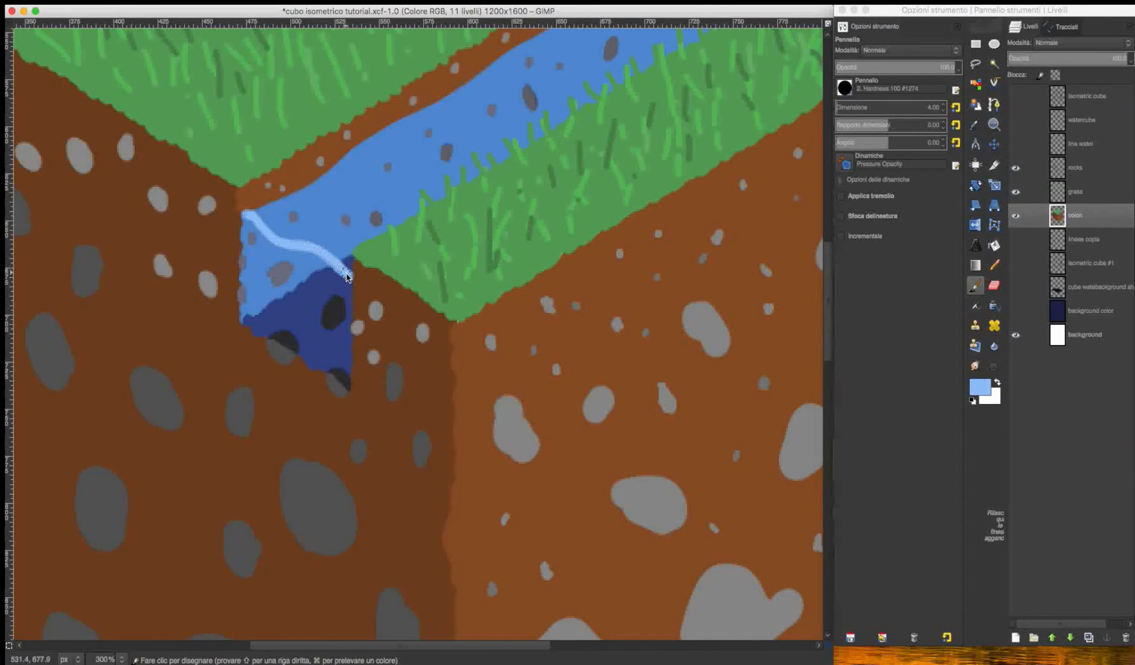
Reduce the brush to 2, adjust the light blue and try a highlight line along the river's far bank
{"action": "scroll", "coordinate": [357, 229], "scroll_direction": "up", "scroll_amount": 3}
{"action": "scroll", "coordinate": [357, 228], "scroll_direction": "right", "scroll_amount": 3}
{"action": "key", "text": "bracketleft"}
{"action": "key", "text": "bracketleft"}
{"action": "scroll", "coordinate": [357, 229], "scroll_direction": "up", "scroll_amount": 3}
{"action": "scroll", "coordinate": [357, 229], "scroll_direction": "left", "scroll_amount": 3}
{"action": "left_click", "coordinate": [979, 387]}
{"action": "left_click", "coordinate": [955, 214]}
{"action": "left_click", "coordinate": [1071, 290]}
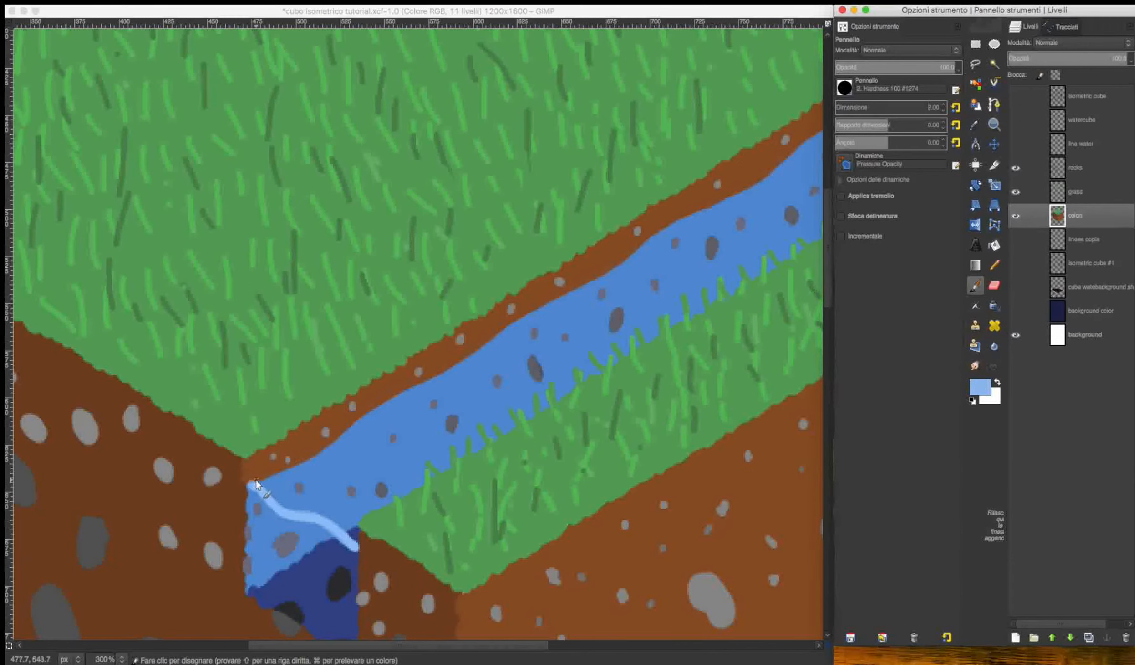
{"action": "mouse_move", "coordinate": [254, 482]}
{"action": "left_mouse_down"}
{"action": "mouse_move", "coordinate": [337, 443]}
{"action": "mouse_move", "coordinate": [518, 317]}
{"action": "left_mouse_up"}
{"action": "key", "text": "super+z"}
Enable Smooth Stroke and trace a thin light blue highlight along the full length of the river's far bank
{"action": "left_click", "coordinate": [840, 216]}
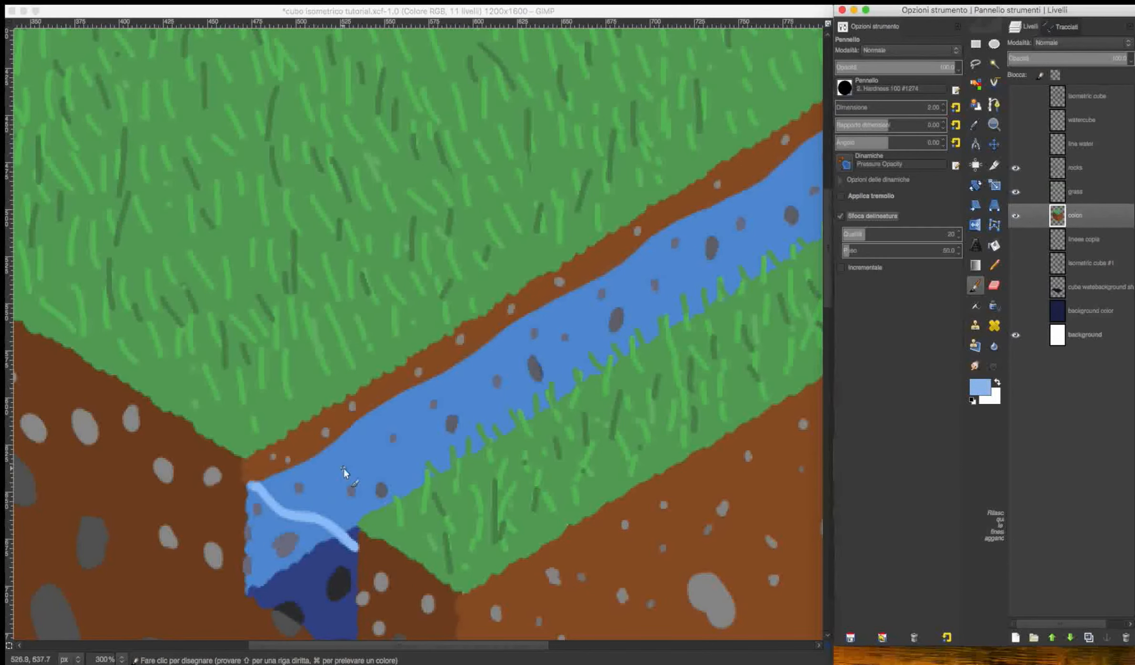
{"action": "scroll", "coordinate": [348, 474], "scroll_direction": "up", "scroll_amount": 1}
{"action": "left_click_drag", "start_coordinate": [195, 528], "coordinate": [247, 519]}
{"action": "left_click_drag", "start_coordinate": [391, 419], "coordinate": [725, 221]}
{"action": "scroll", "coordinate": [391, 501], "scroll_direction": "right", "scroll_amount": 4}
{"action": "scroll", "coordinate": [391, 501], "scroll_direction": "up", "scroll_amount": 3}
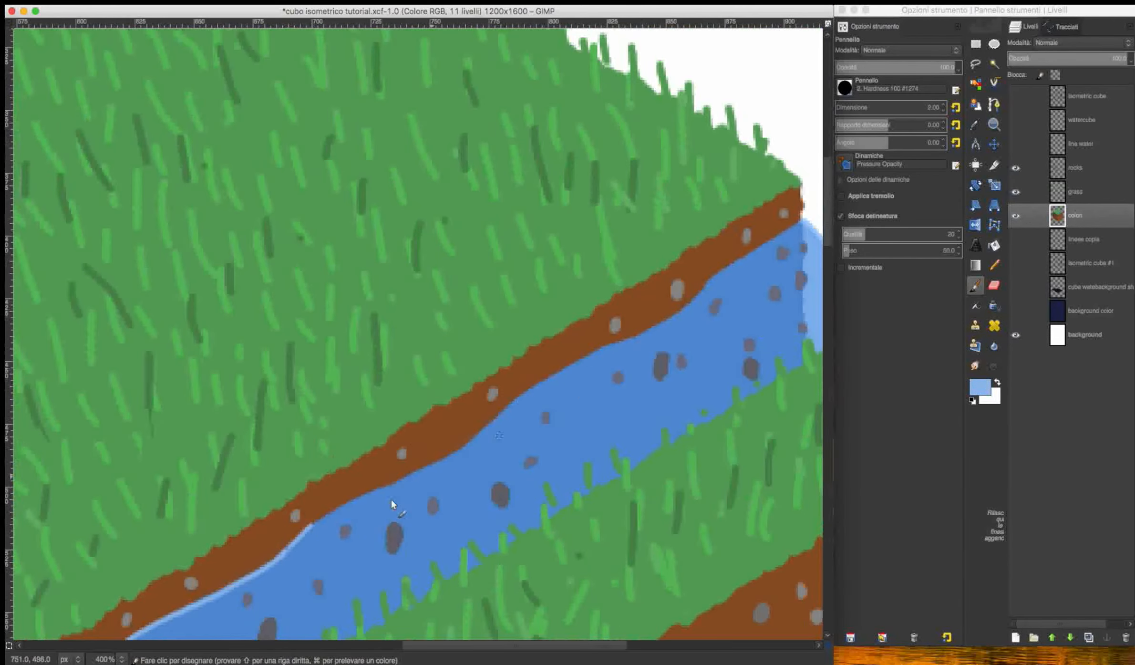
{"action": "left_click_drag", "start_coordinate": [317, 522], "coordinate": [802, 221]}
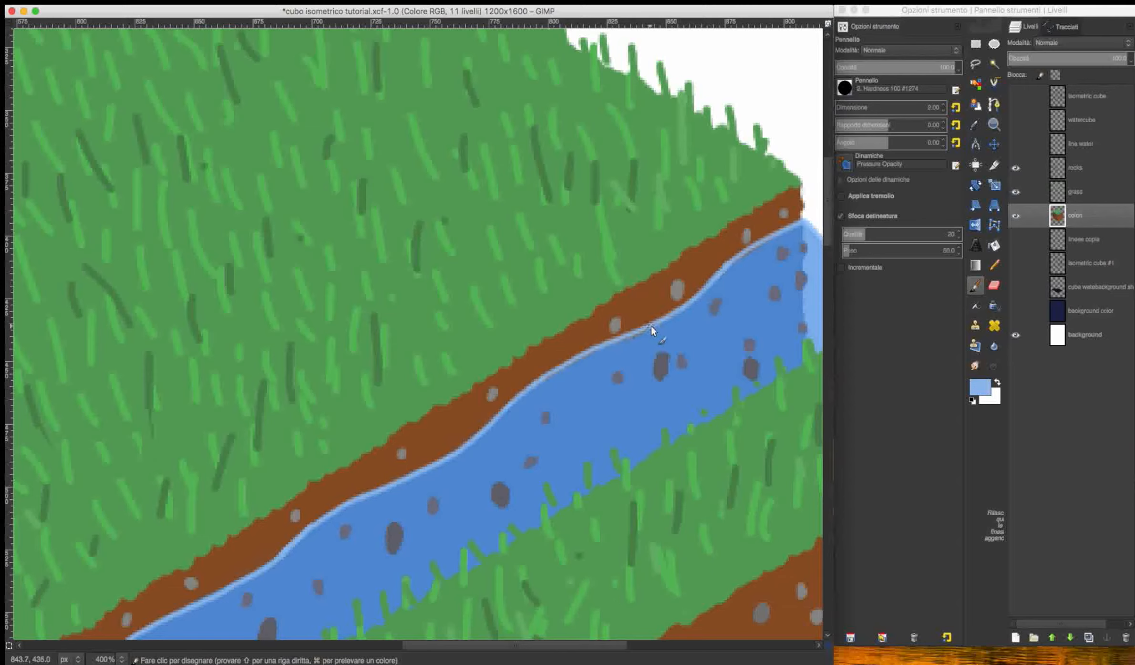
{"action": "key", "text": "ctrl+z"}
{"action": "left_click_drag", "start_coordinate": [722, 272], "coordinate": [502, 412]}
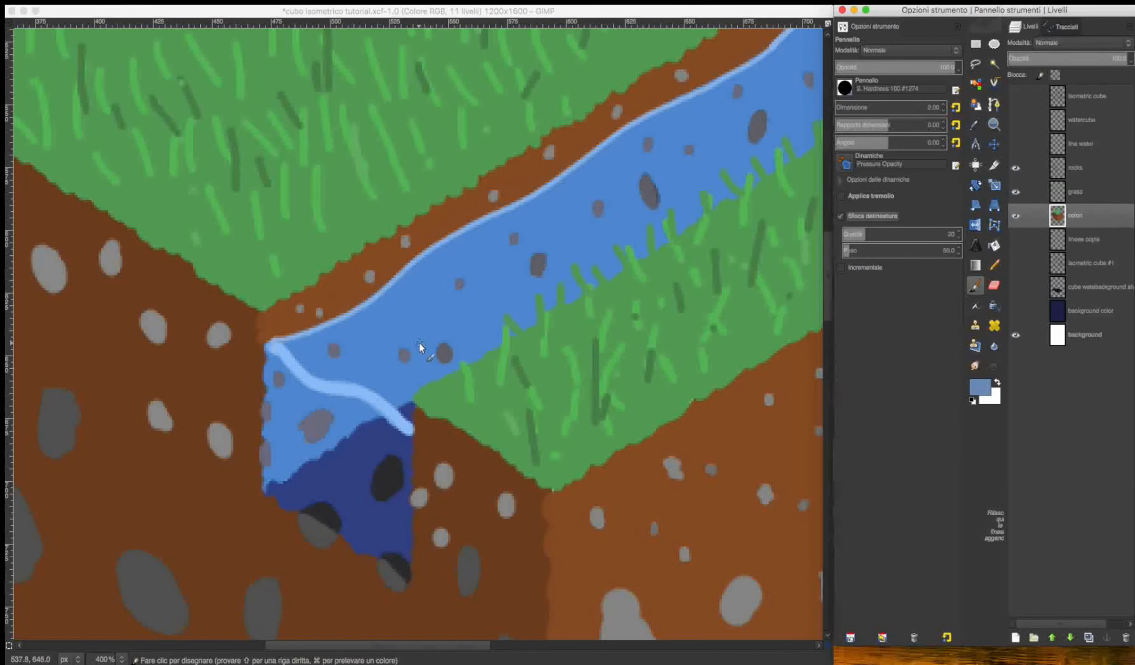
Sample the river blue, make it slightly darker and draw faint ripple strokes along the water surface
{"action": "left_click", "coordinate": [738, 212]}
{"action": "left_click", "coordinate": [527, 283], "text": "super"}
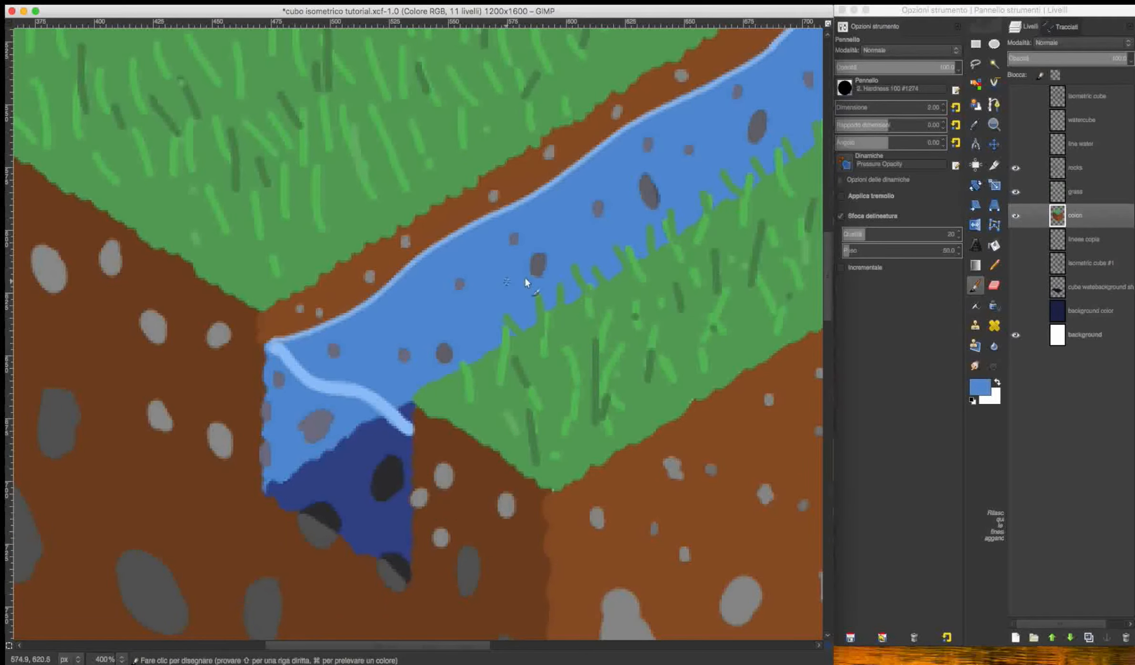
{"action": "left_click_drag", "start_coordinate": [668, 305], "coordinate": [588, 350]}
{"action": "left_click", "coordinate": [980, 387]}
{"action": "left_click", "coordinate": [943, 167]}
{"action": "left_click", "coordinate": [1069, 261]}
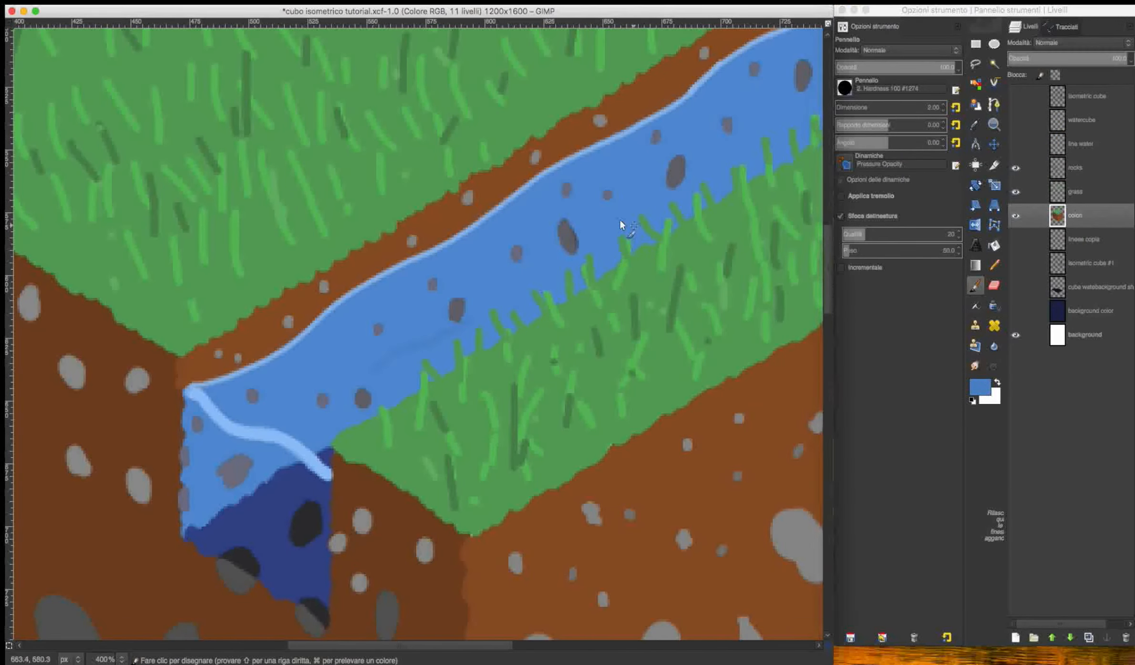
{"action": "scroll", "coordinate": [620, 220], "scroll_direction": "right", "scroll_amount": 5}
{"action": "left_click_drag", "start_coordinate": [615, 246], "coordinate": [696, 205]}
{"action": "scroll", "coordinate": [758, 168], "scroll_direction": "right", "scroll_amount": 6}
{"action": "left_click_drag", "start_coordinate": [493, 392], "coordinate": [587, 346]}
{"action": "left_click_drag", "start_coordinate": [653, 313], "coordinate": [700, 284]}
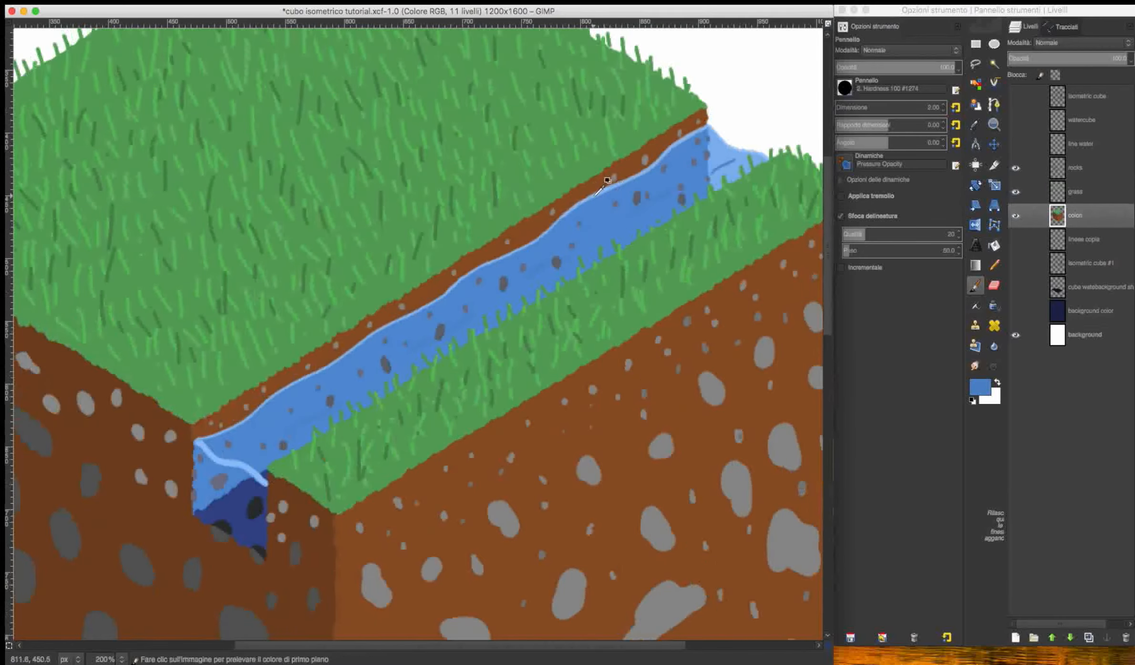
Choose a lighter blue and draw short curved ripple highlights spaced along the river
{"action": "left_click", "coordinate": [1068, 253]}
{"action": "left_click_drag", "start_coordinate": [295, 410], "coordinate": [340, 385]}
{"action": "left_click_drag", "start_coordinate": [398, 343], "coordinate": [433, 326]}
{"action": "left_click_drag", "start_coordinate": [493, 294], "coordinate": [512, 281]}
{"action": "left_click_drag", "start_coordinate": [568, 233], "coordinate": [618, 211]}
{"action": "left_click_drag", "start_coordinate": [653, 182], "coordinate": [676, 168]}
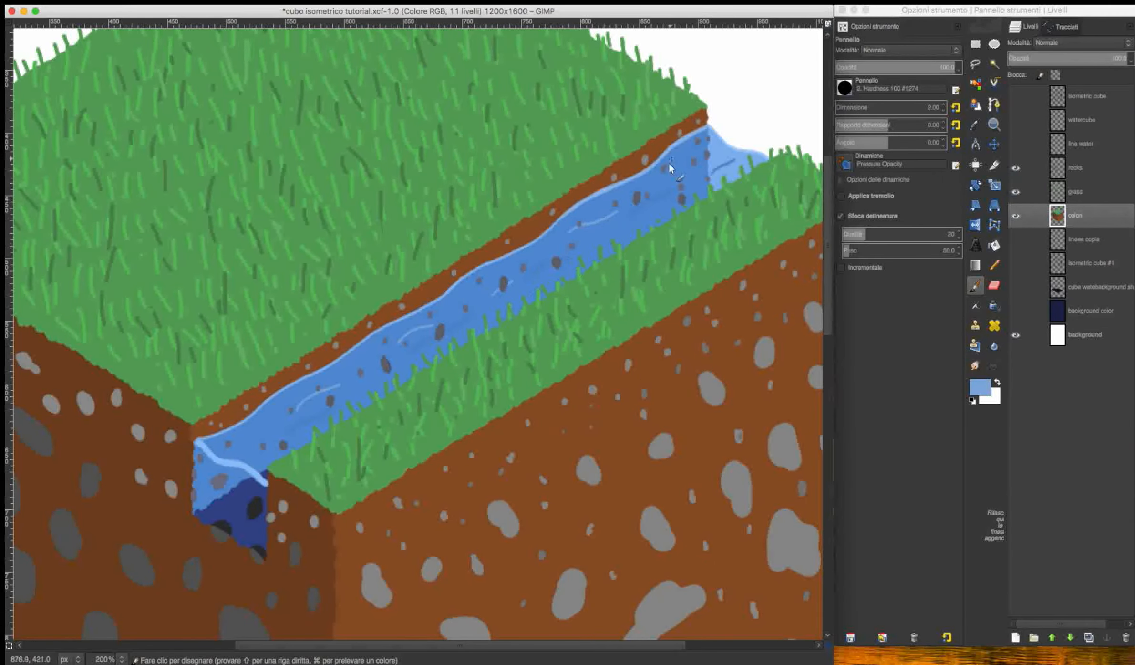
Move the rocks layer below the grass layer, then show the dark blue background and the cube's background shadow layers
{"action": "mouse_move", "coordinate": [1077, 192]}
{"action": "left_mouse_down"}
{"action": "mouse_move", "coordinate": [1079, 223]}
{"action": "mouse_move", "coordinate": [1085, 179]}
{"action": "mouse_move", "coordinate": [1081, 204]}
{"action": "left_mouse_up"}
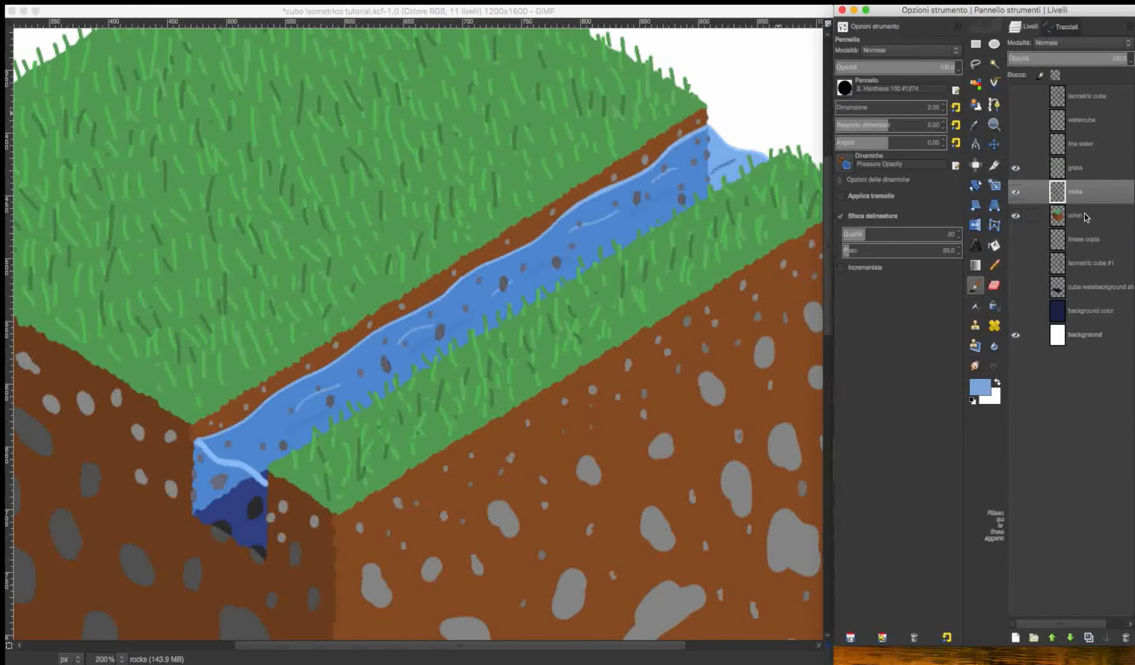
{"action": "left_click", "coordinate": [571, 13]}
{"action": "key", "text": "minus"}
{"action": "key", "text": "minus"}
{"action": "key", "text": "minus"}
{"action": "key", "text": "minus"}
{"action": "key", "text": "minus"}
{"action": "key", "text": "minus"}
{"action": "left_click", "coordinate": [1017, 311]}
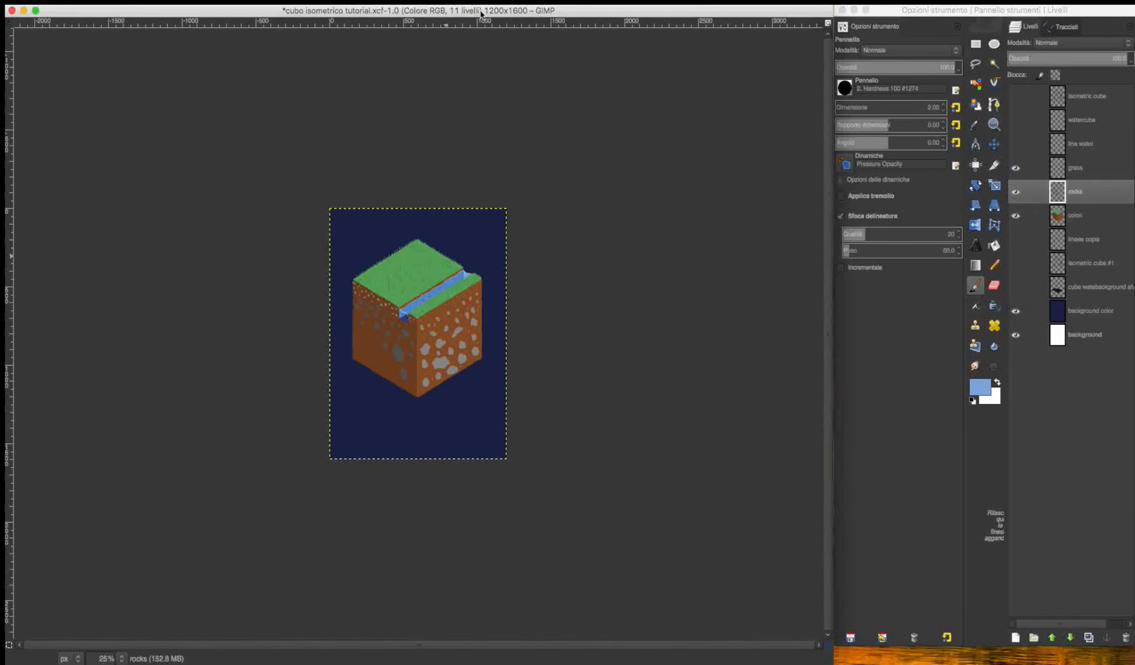
{"action": "key", "text": "plus"}
{"action": "key", "text": "plus"}
{"action": "left_click", "coordinate": [1016, 287]}
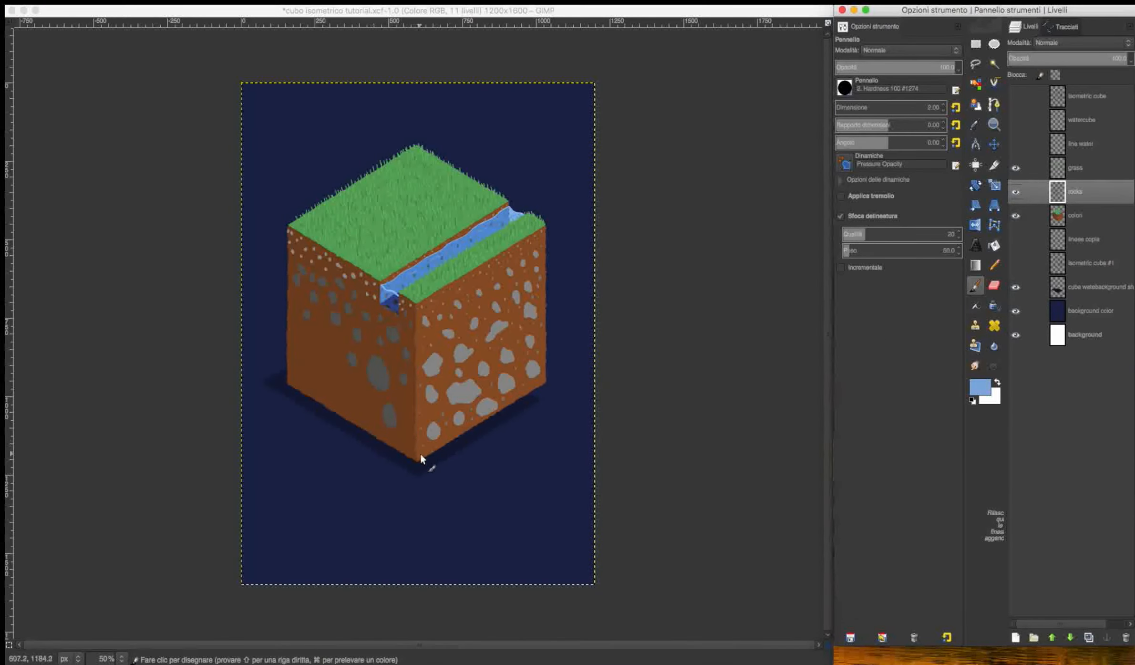
Hide the existing cube shadow and add a new layer named shadow, with very dark blue as the painting color
{"action": "left_click", "coordinate": [1016, 288]}
{"action": "left_click", "coordinate": [1058, 287]}
{"action": "left_click", "coordinate": [1047, 656]}
{"action": "left_click", "coordinate": [1127, 335]}
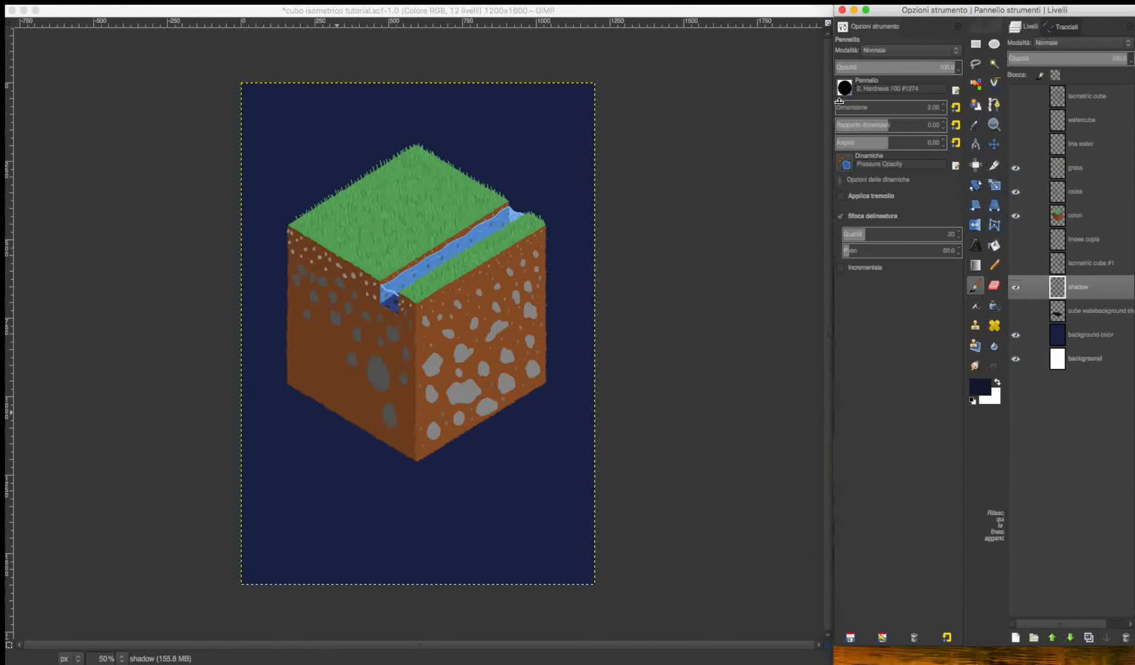
Paint a wide dark blue ground shadow around the cube's base with brush size 57 and straighten its outer edges with the eraser
{"action": "left_click", "coordinate": [842, 102]}
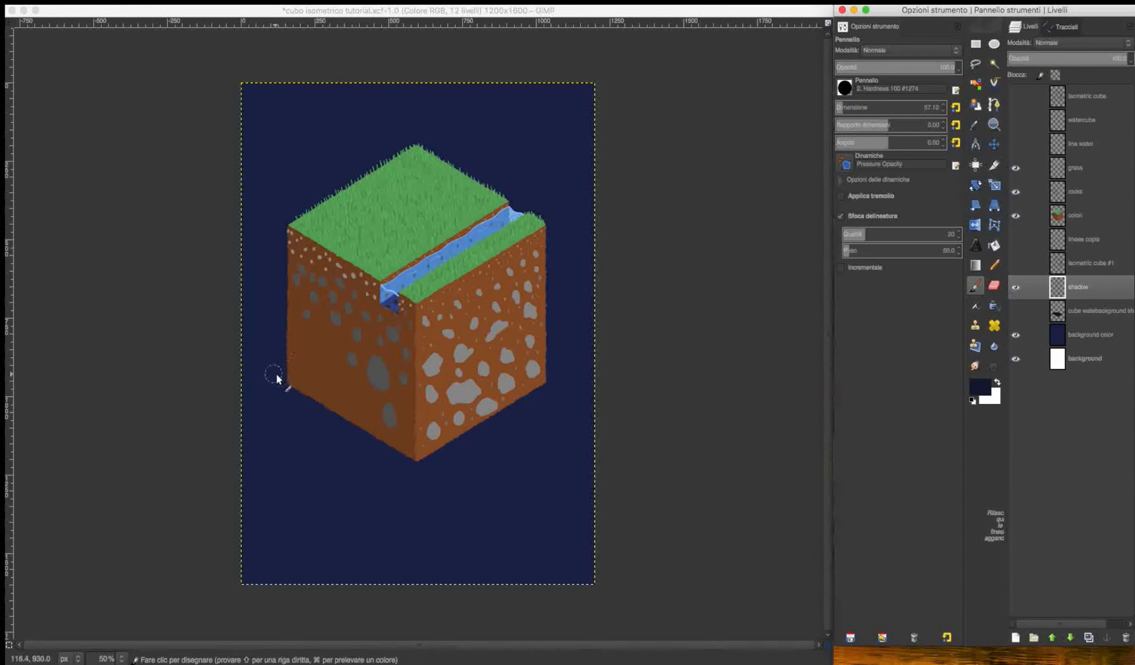
{"action": "mouse_move", "coordinate": [290, 354]}
{"action": "left_mouse_down"}
{"action": "mouse_move", "coordinate": [249, 405]}
{"action": "mouse_move", "coordinate": [342, 465]}
{"action": "mouse_move", "coordinate": [385, 486]}
{"action": "mouse_move", "coordinate": [461, 436]}
{"action": "left_mouse_up"}
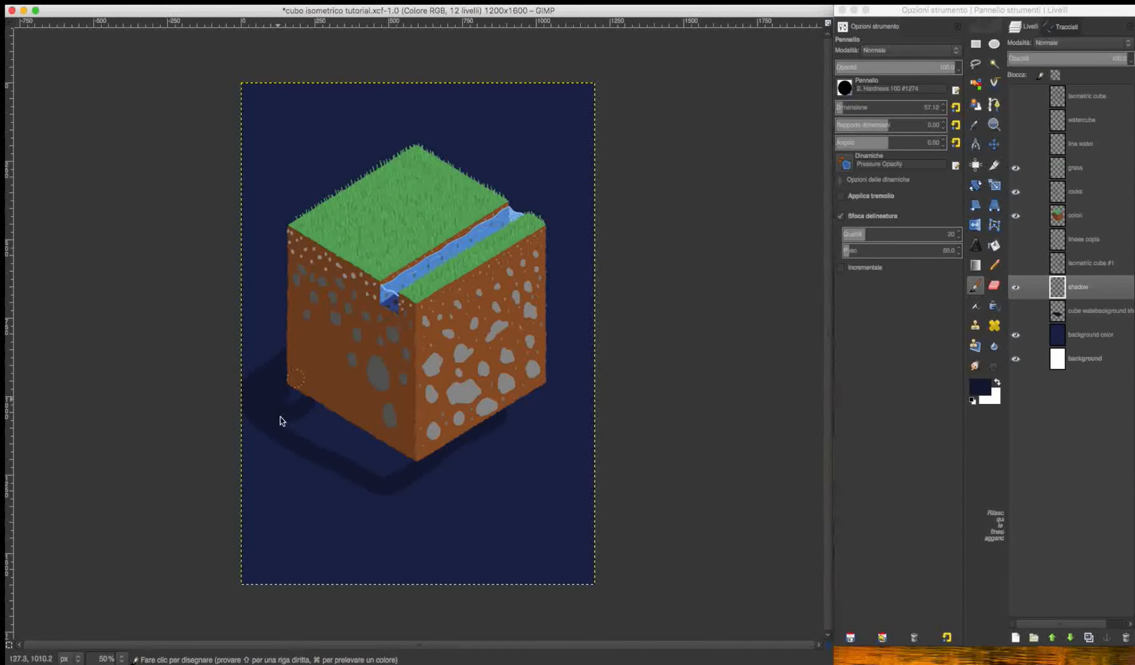
{"action": "mouse_move", "coordinate": [280, 417]}
{"action": "left_mouse_down"}
{"action": "mouse_move", "coordinate": [372, 438]}
{"action": "mouse_move", "coordinate": [389, 462]}
{"action": "mouse_move", "coordinate": [276, 414]}
{"action": "mouse_move", "coordinate": [384, 491]}
{"action": "mouse_move", "coordinate": [414, 459]}
{"action": "left_mouse_up"}
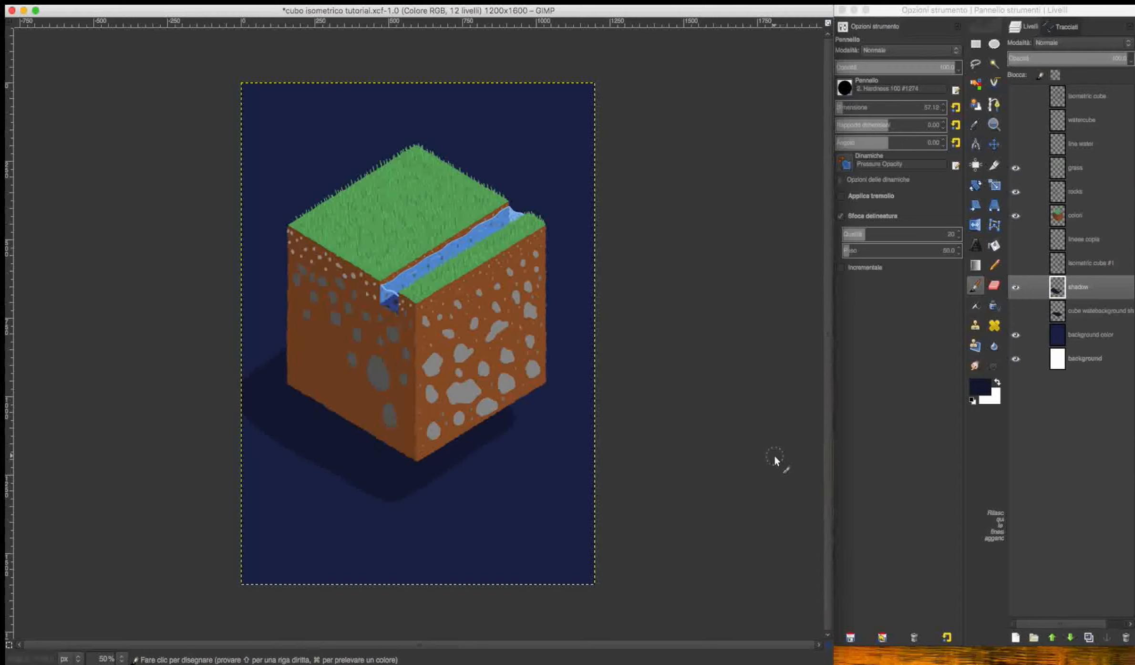
{"action": "mouse_move", "coordinate": [481, 429]}
{"action": "left_mouse_down"}
{"action": "mouse_move", "coordinate": [527, 434]}
{"action": "mouse_move", "coordinate": [410, 523]}
{"action": "mouse_move", "coordinate": [224, 400]}
{"action": "mouse_move", "coordinate": [229, 369]}
{"action": "mouse_move", "coordinate": [338, 466]}
{"action": "mouse_move", "coordinate": [401, 472]}
{"action": "mouse_move", "coordinate": [481, 435]}
{"action": "left_mouse_up"}
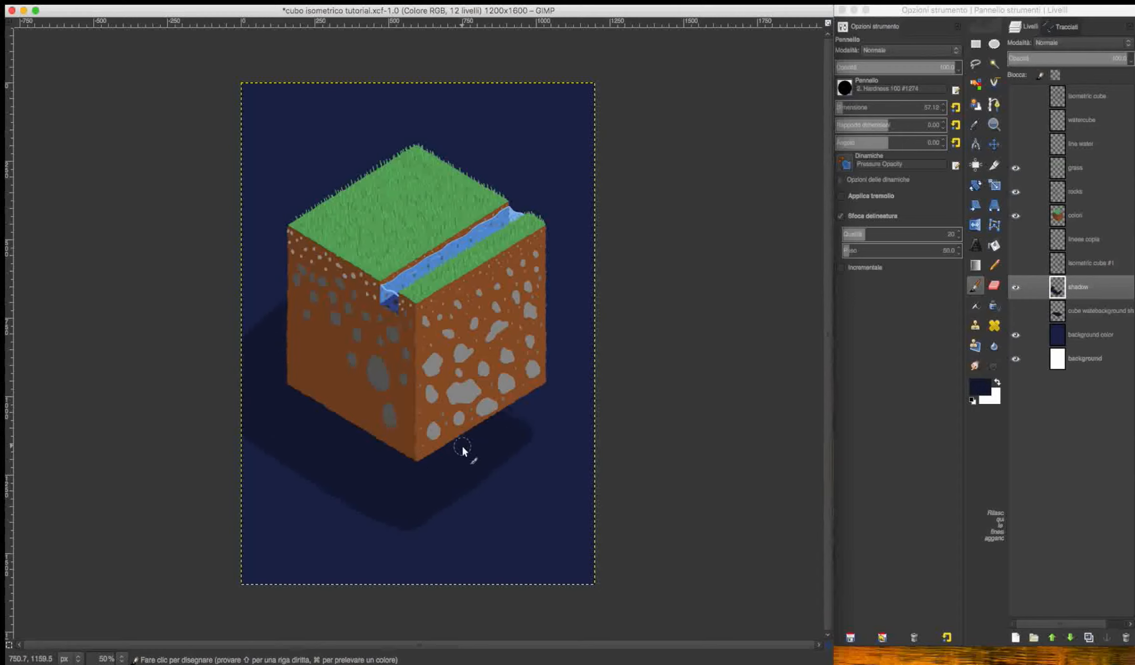
{"action": "mouse_move", "coordinate": [539, 460]}
{"action": "left_mouse_down"}
{"action": "mouse_move", "coordinate": [236, 423]}
{"action": "mouse_move", "coordinate": [375, 325]}
{"action": "left_mouse_up"}
{"action": "key", "text": "shift+e"}
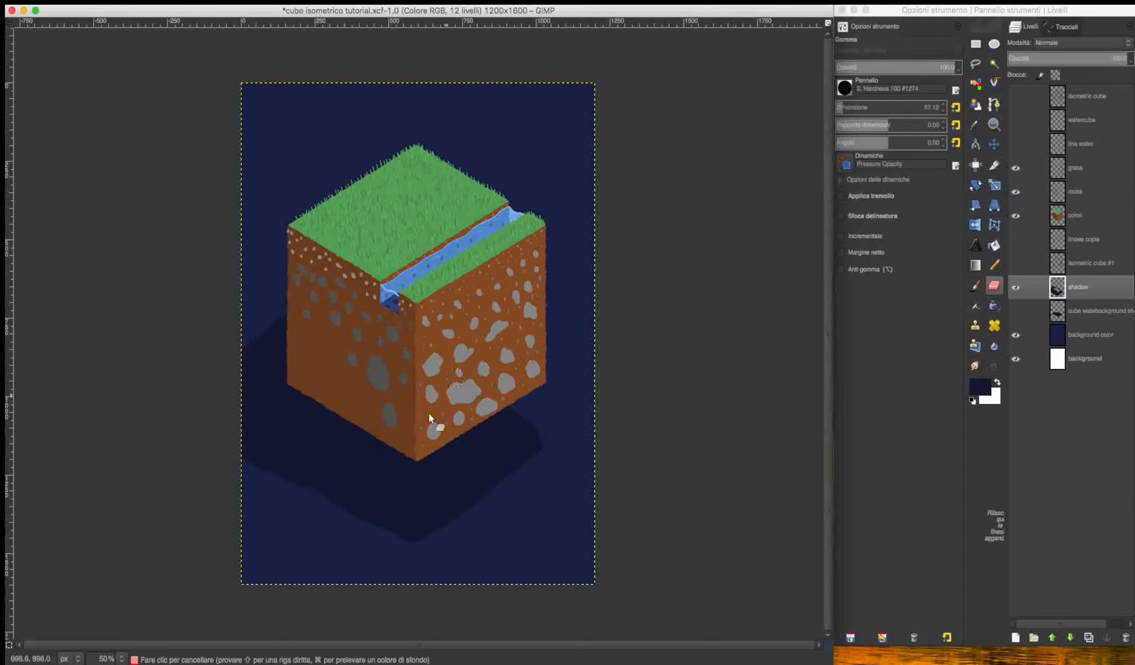
{"action": "mouse_move", "coordinate": [512, 515]}
{"action": "left_mouse_down"}
{"action": "mouse_move", "coordinate": [413, 611]}
{"action": "mouse_move", "coordinate": [329, 540]}
{"action": "left_mouse_up"}
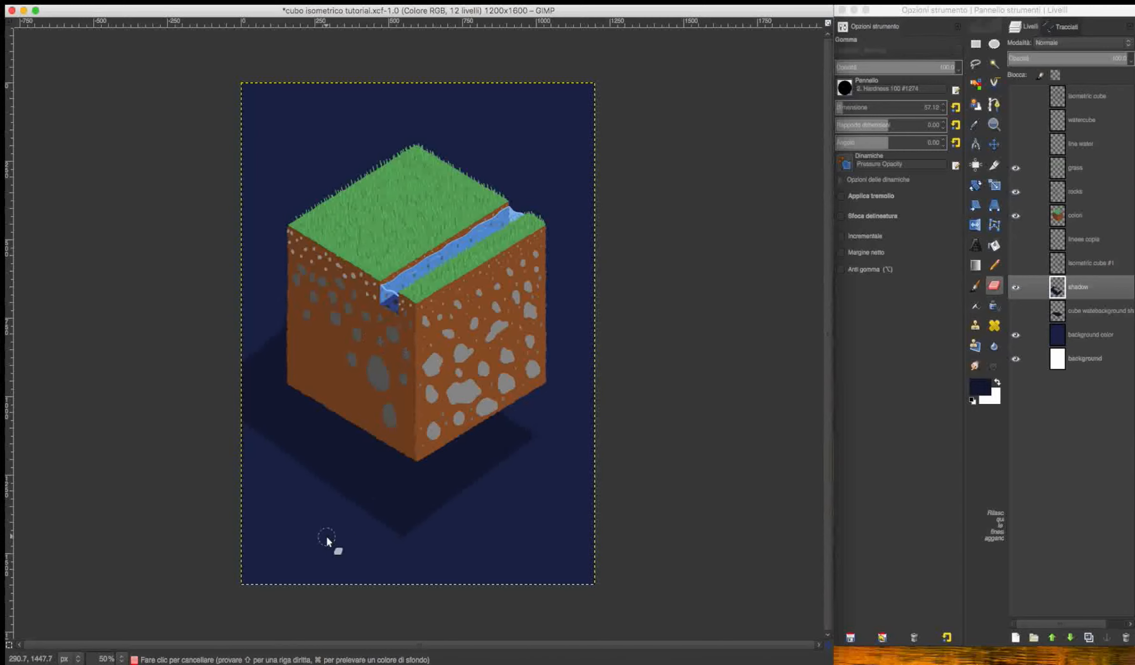
Show the original cube shadow layer and the isometric cube grid layer
{"action": "left_click", "coordinate": [1016, 311]}
{"action": "left_click", "coordinate": [1016, 96]}
{"action": "scroll", "coordinate": [373, 205], "scroll_direction": "down", "scroll_amount": 2}
{"action": "scroll", "coordinate": [374, 205], "scroll_direction": "left", "scroll_amount": 3}
{"action": "scroll", "coordinate": [376, 323], "scroll_direction": "up", "scroll_amount": 4}
{"action": "scroll", "coordinate": [419, 382], "scroll_direction": "up", "scroll_amount": 2}
{"action": "scroll", "coordinate": [418, 382], "scroll_direction": "left", "scroll_amount": 2}
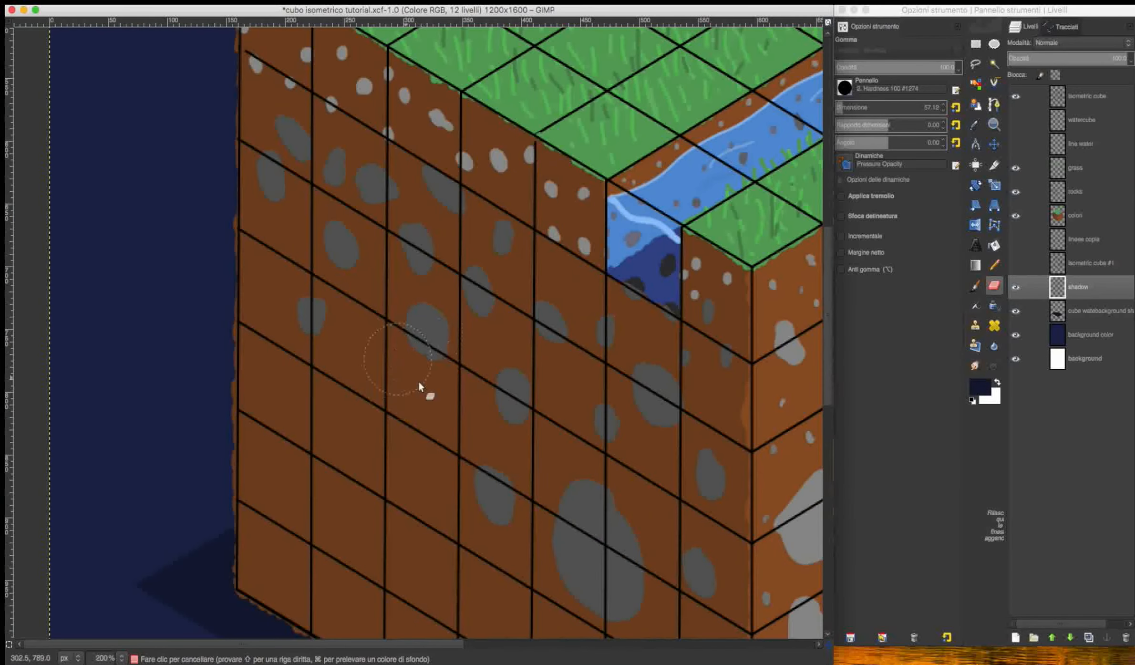
On the colori layer, fill a grid cell beside the front edge low on the darker face with dark gray 5a5a5a, brush size 7
{"action": "scroll", "coordinate": [427, 235], "scroll_direction": "down", "scroll_amount": 6}
{"action": "scroll", "coordinate": [427, 235], "scroll_direction": "right", "scroll_amount": 4}
{"action": "left_click", "coordinate": [980, 387]}
{"action": "left_click", "coordinate": [1074, 234]}
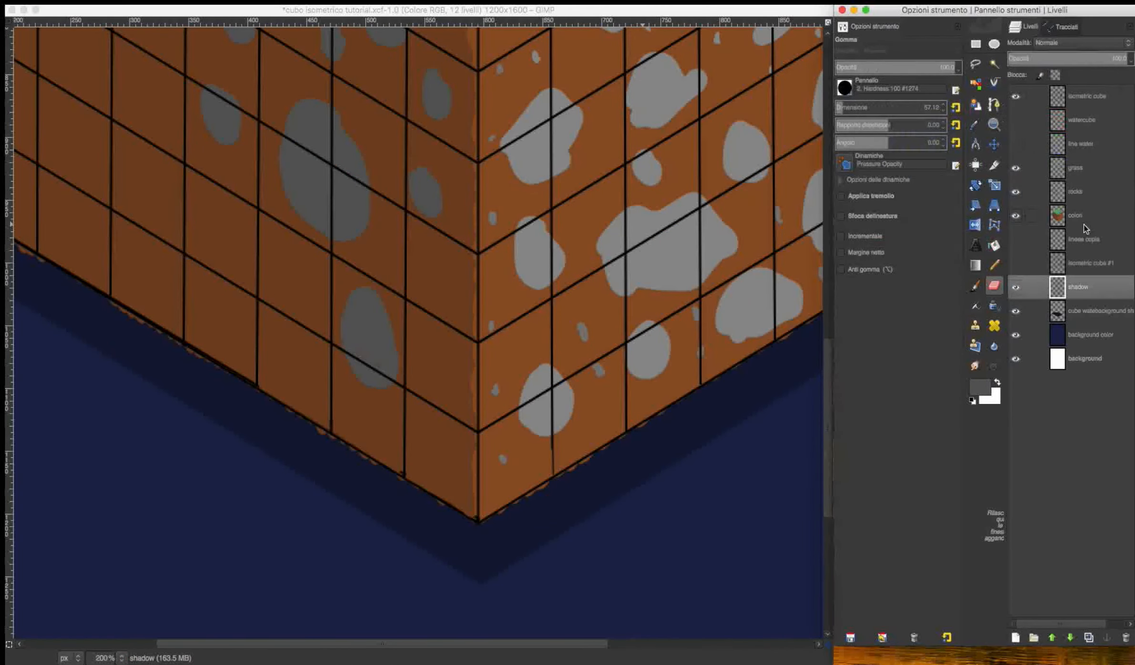
{"action": "left_click", "coordinate": [1084, 219]}
{"action": "key", "text": "bracketleft"}
{"action": "key", "text": "bracketleft"}
{"action": "key", "text": "bracketleft"}
{"action": "key", "text": "bracketleft"}
{"action": "key", "text": "bracketleft"}
{"action": "key", "text": "bracketleft"}
{"action": "key", "text": "bracketleft"}
{"action": "key", "text": "bracketleft"}
{"action": "key", "text": "bracketleft"}
{"action": "key", "text": "bracketleft"}
{"action": "key", "text": "bracketleft"}
{"action": "key", "text": "bracketleft"}
{"action": "key", "text": "bracketleft"}
{"action": "key", "text": "bracketleft"}
{"action": "key", "text": "bracketleft"}
{"action": "key", "text": "bracketleft"}
{"action": "key", "text": "bracketleft"}
{"action": "key", "text": "bracketleft"}
{"action": "key", "text": "bracketleft"}
{"action": "key", "text": "bracketleft"}
{"action": "left_click", "coordinate": [976, 286]}
{"action": "left_click_drag", "start_coordinate": [409, 304], "coordinate": [449, 322]}
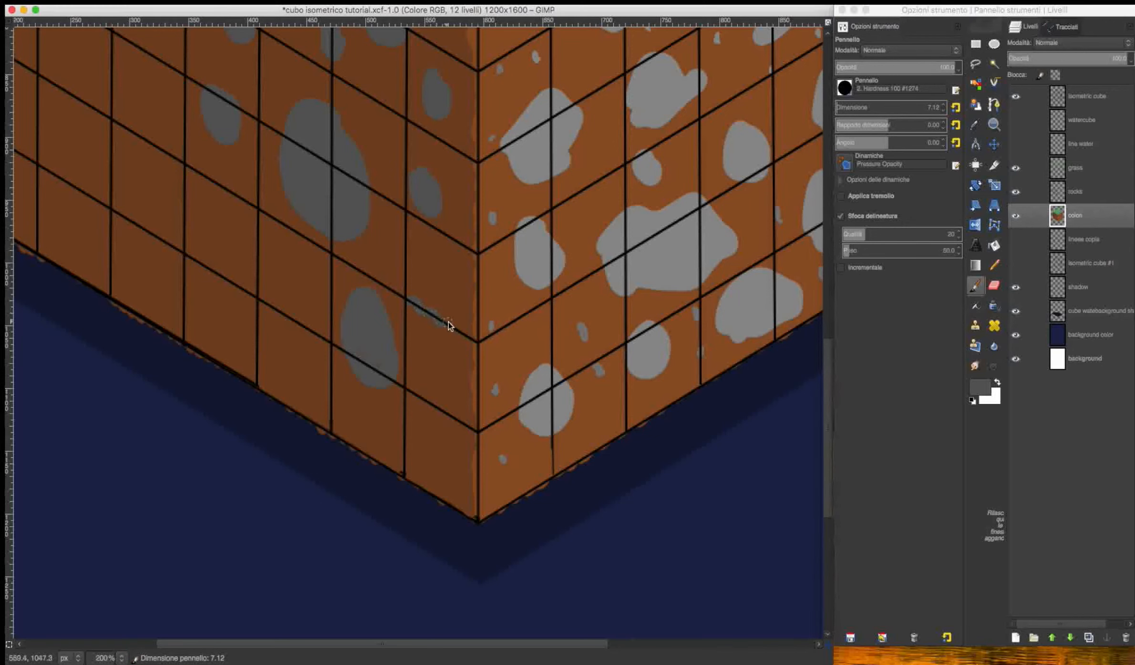
{"action": "mouse_move", "coordinate": [474, 420]}
{"action": "left_mouse_down"}
{"action": "mouse_move", "coordinate": [421, 391]}
{"action": "mouse_move", "coordinate": [416, 354]}
{"action": "mouse_move", "coordinate": [452, 350]}
{"action": "mouse_move", "coordinate": [465, 399]}
{"action": "left_mouse_up"}
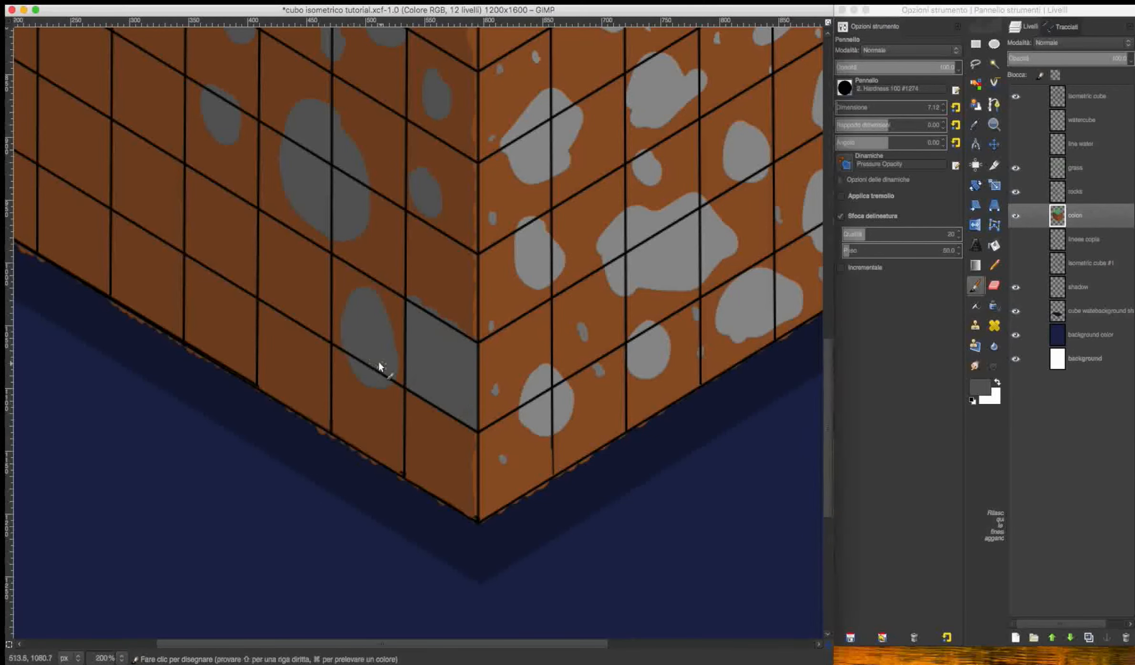
Fill the adjoining grid cell on the lighter face with a lighter gray and hide the isometric grid
{"action": "scroll", "coordinate": [474, 397], "scroll_direction": "up", "scroll_amount": 2}
{"action": "left_click", "coordinate": [980, 388]}
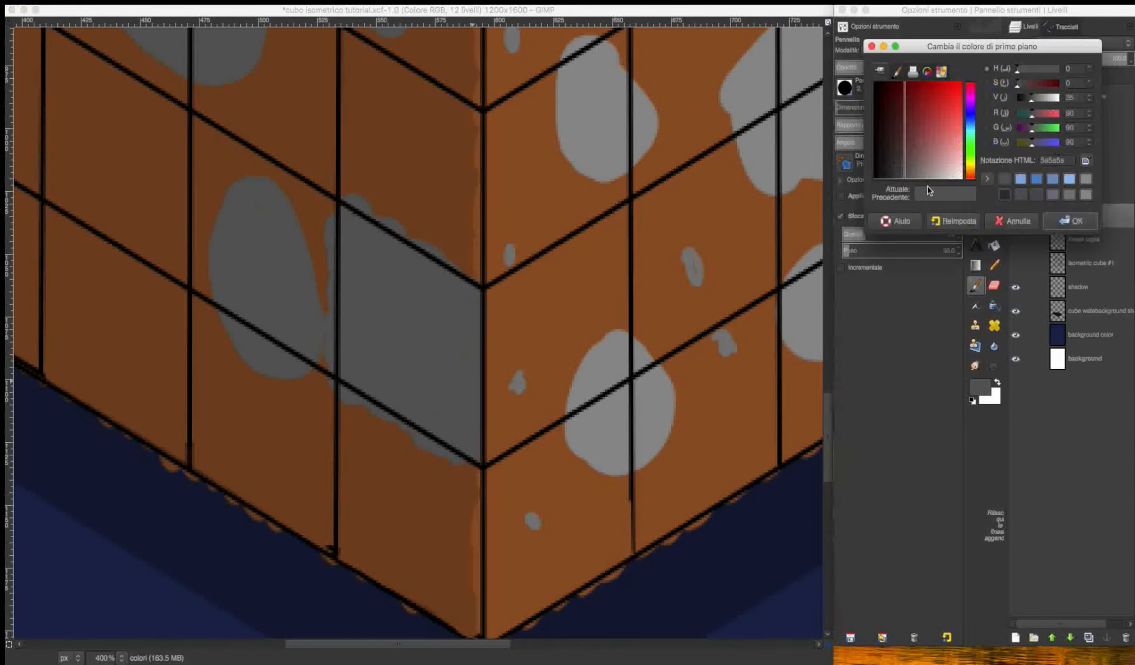
{"action": "left_click", "coordinate": [1036, 181]}
{"action": "left_click", "coordinate": [1073, 220]}
{"action": "left_click_drag", "start_coordinate": [480, 296], "coordinate": [487, 384]}
{"action": "mouse_move", "coordinate": [542, 433]}
{"action": "left_mouse_down"}
{"action": "mouse_move", "coordinate": [625, 378]}
{"action": "mouse_move", "coordinate": [624, 265]}
{"action": "mouse_move", "coordinate": [604, 219]}
{"action": "mouse_move", "coordinate": [502, 287]}
{"action": "mouse_move", "coordinate": [589, 243]}
{"action": "mouse_move", "coordinate": [616, 332]}
{"action": "mouse_move", "coordinate": [521, 422]}
{"action": "mouse_move", "coordinate": [553, 416]}
{"action": "left_mouse_up"}
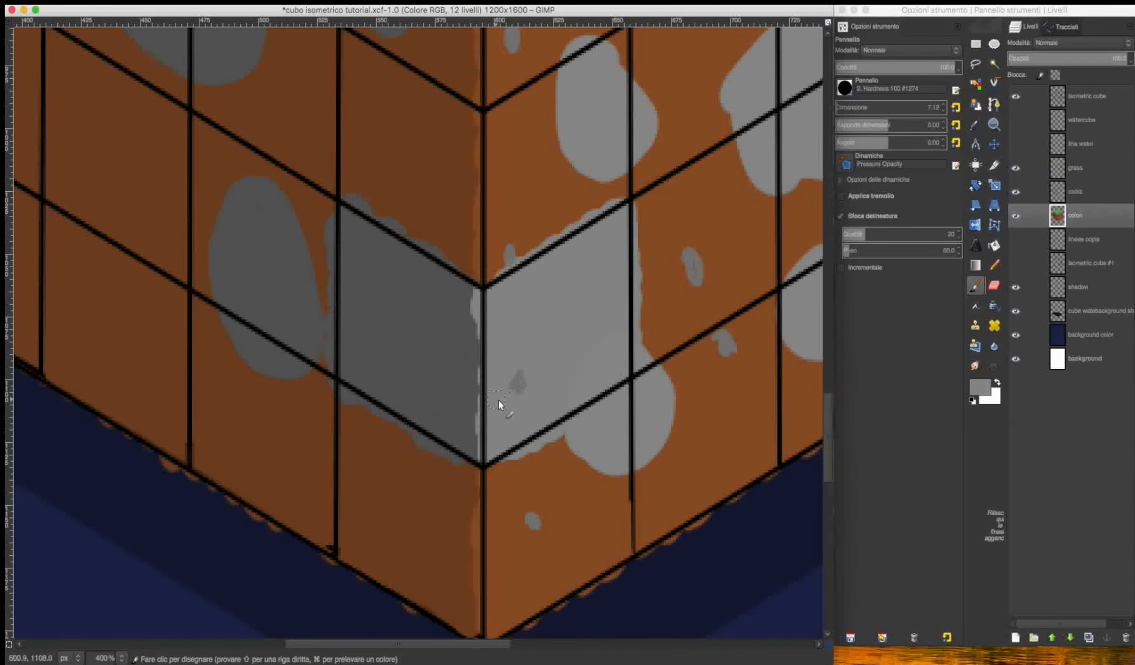
{"action": "left_click", "coordinate": [1016, 96]}
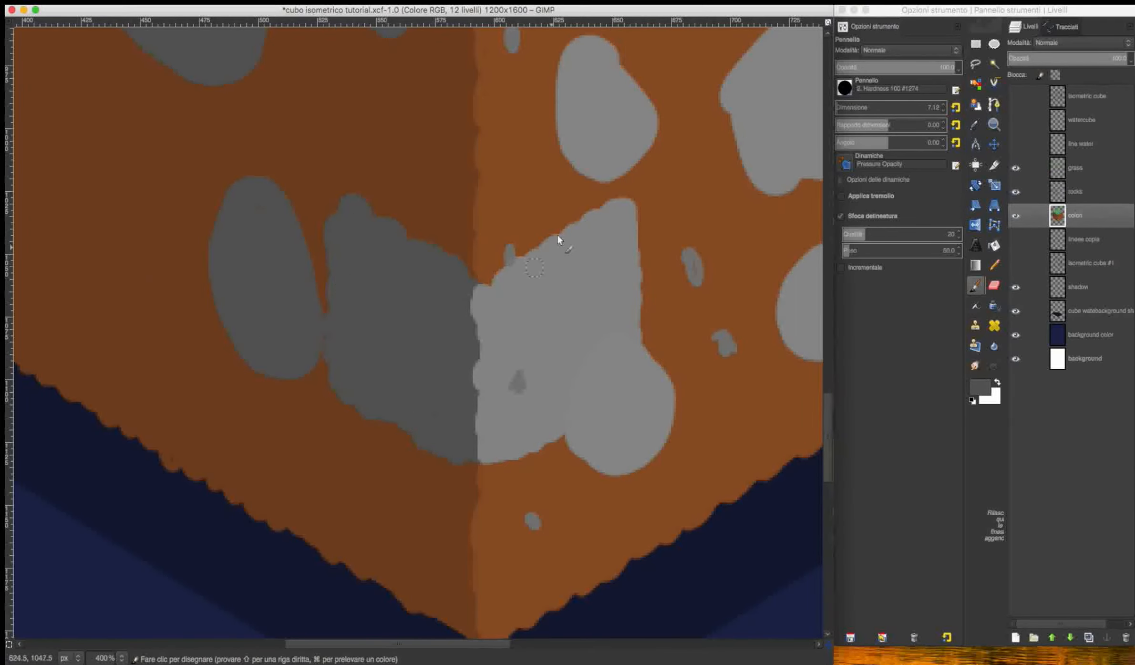
Burn dark spots and dodge light spots into the stone block's dark gray side using Dodge/Burn at brush size 4
{"action": "scroll", "coordinate": [431, 393], "scroll_direction": "right", "scroll_amount": 2}
{"action": "scroll", "coordinate": [432, 393], "scroll_direction": "up", "scroll_amount": 2}
{"action": "left_click", "coordinate": [994, 367]}
{"action": "left_click", "coordinate": [943, 110]}
{"action": "left_click", "coordinate": [943, 111]}
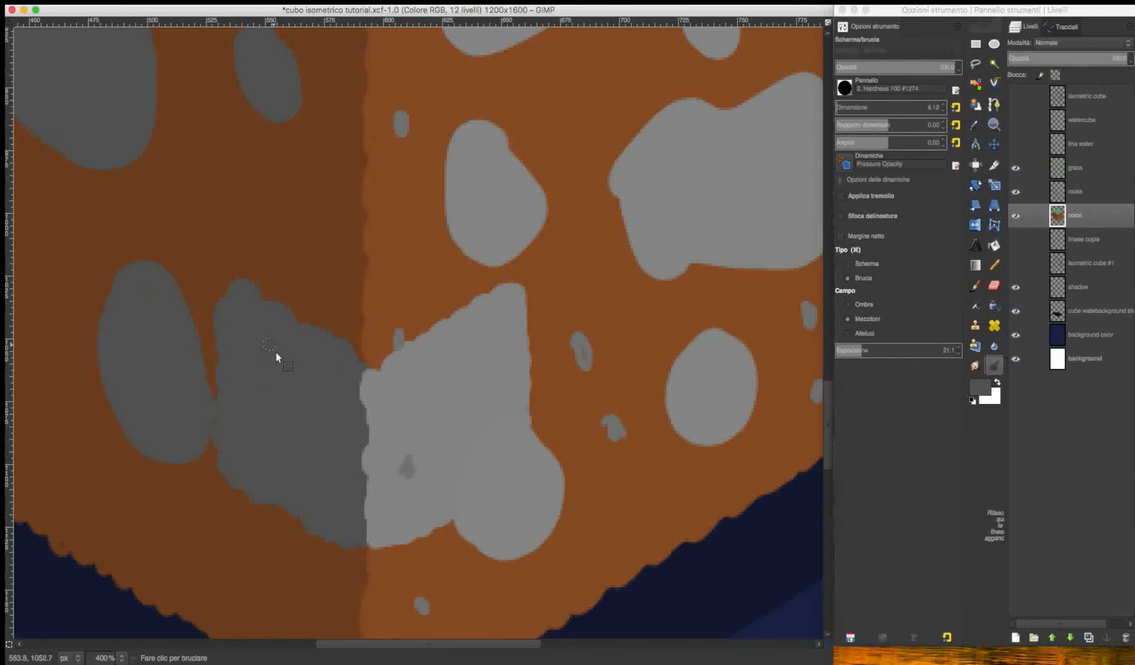
{"action": "left_click_drag", "start_coordinate": [270, 347], "coordinate": [288, 360]}
{"action": "left_click", "coordinate": [246, 395]}
{"action": "left_click_drag", "start_coordinate": [311, 418], "coordinate": [317, 423]}
{"action": "left_click_drag", "start_coordinate": [269, 452], "coordinate": [283, 465]}
{"action": "left_click", "coordinate": [337, 490]}
{"action": "left_click", "coordinate": [282, 396], "text": "super"}
{"action": "left_click", "coordinate": [242, 452], "text": "super"}
Burn scattered darker spots into the stone block's light gray side
{"action": "left_click", "coordinate": [412, 377]}
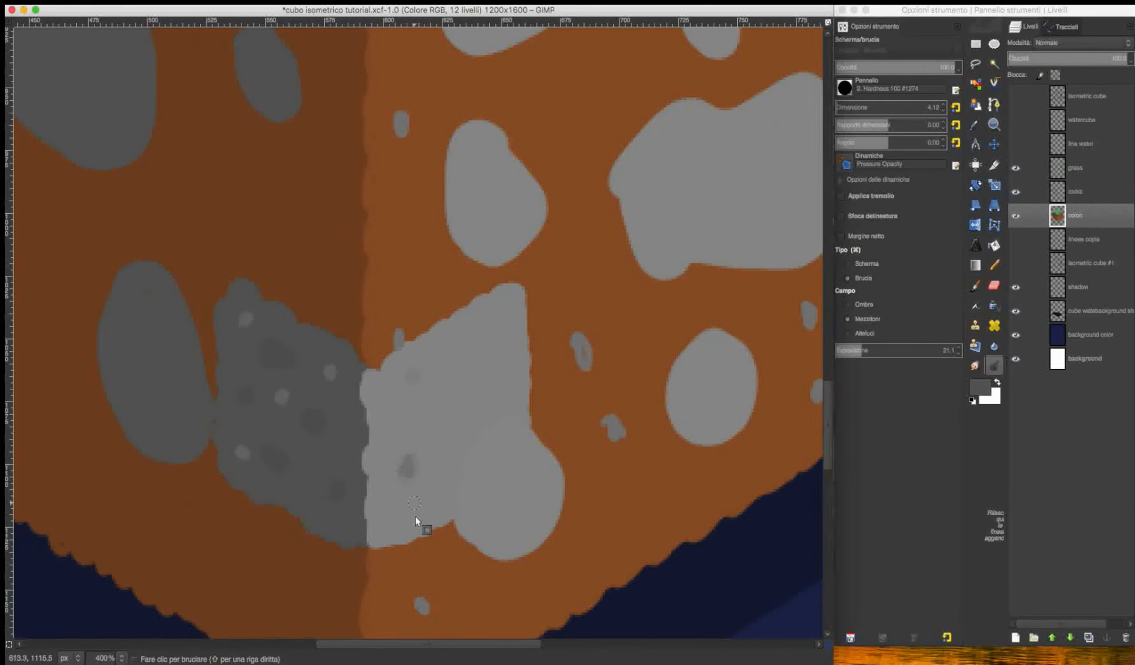
{"action": "left_click", "coordinate": [511, 344]}
{"action": "left_click", "coordinate": [501, 466]}
On the rocks layer, erase the round rock overlapping the lower corner of the light gray block side
{"action": "left_click", "coordinate": [1079, 168]}
{"action": "left_click", "coordinate": [1079, 192]}
{"action": "left_click", "coordinate": [995, 285]}
{"action": "mouse_move", "coordinate": [536, 435]}
{"action": "left_mouse_down"}
{"action": "mouse_move", "coordinate": [525, 471]}
{"action": "mouse_move", "coordinate": [461, 528]}
{"action": "left_mouse_up"}
{"action": "left_click_drag", "start_coordinate": [560, 470], "coordinate": [496, 543]}
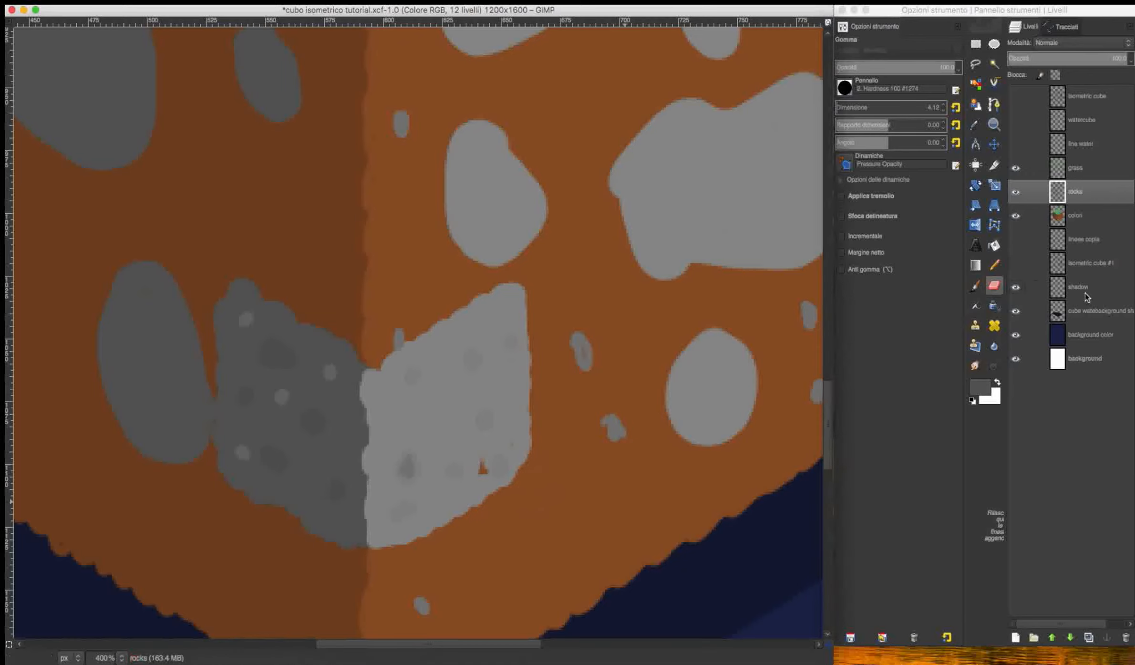
On the colori layer, patch the gap in the light gray block side with sampled gray and touch up its spots with Dodge/Burn
{"action": "left_click", "coordinate": [1092, 168]}
{"action": "left_click", "coordinate": [1111, 215]}
{"action": "left_click", "coordinate": [975, 286]}
{"action": "left_click", "coordinate": [499, 465], "text": "super"}
{"action": "mouse_move", "coordinate": [481, 471]}
{"action": "left_mouse_down"}
{"action": "mouse_move", "coordinate": [514, 426]}
{"action": "mouse_move", "coordinate": [489, 473]}
{"action": "left_mouse_up"}
{"action": "left_click", "coordinate": [514, 442]}
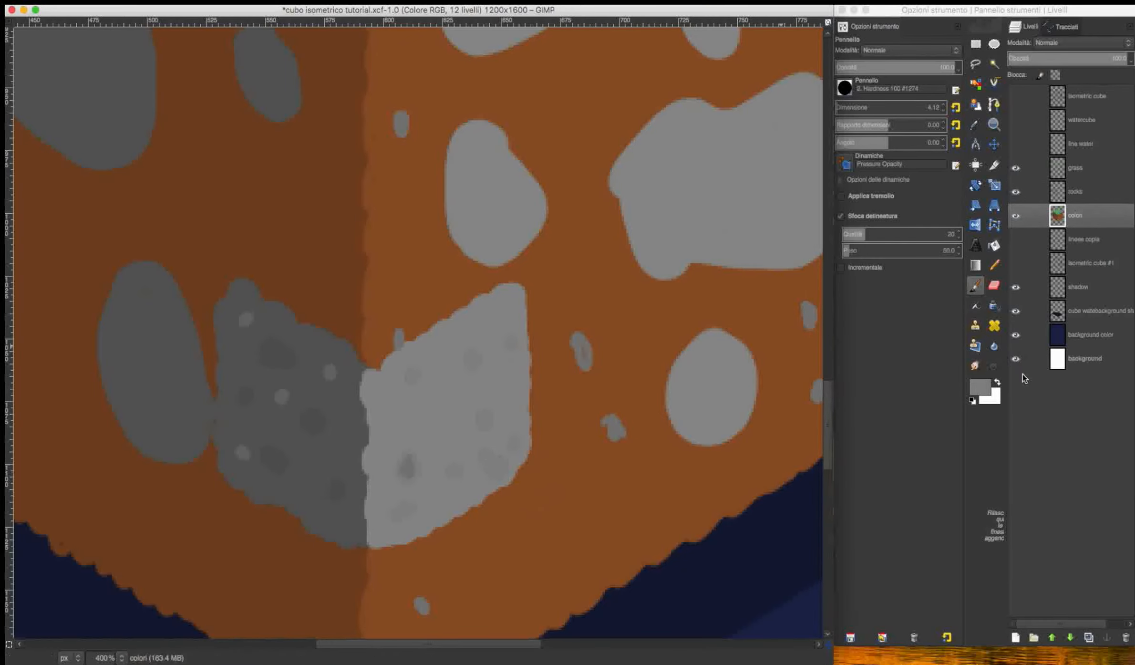
{"action": "left_click", "coordinate": [994, 365]}
{"action": "left_click", "coordinate": [509, 375]}
Show the isometric cube grid layer over the whole illustration
{"action": "key", "text": "minus"}
{"action": "key", "text": "minus"}
{"action": "key", "text": "minus"}
{"action": "key", "text": "minus"}
{"action": "key", "text": "minus"}
{"action": "key", "text": "minus"}
{"action": "left_click", "coordinate": [1016, 96]}
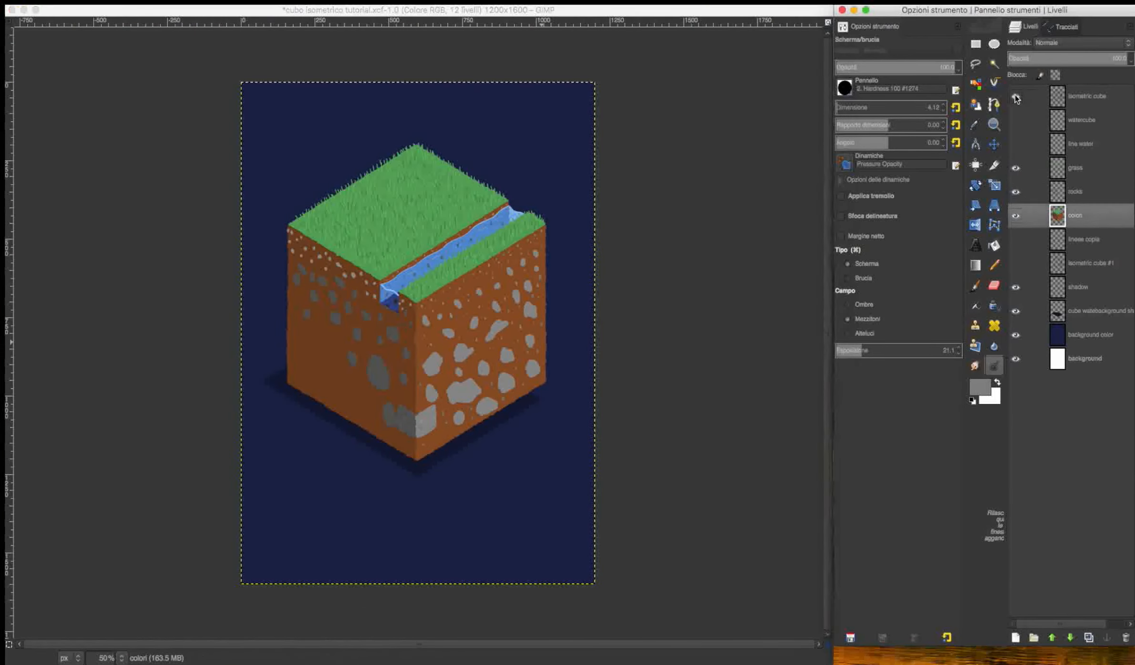
Check the stone block at the cube's lower corner against the isometric grid and hide the isometric cube layer
{"action": "key", "text": "plus"}
{"action": "key", "text": "plus"}
{"action": "key", "text": "plus"}
{"action": "left_click", "coordinate": [447, 427]}
{"action": "scroll", "coordinate": [446, 427], "scroll_direction": "down", "scroll_amount": 5}
{"action": "left_click", "coordinate": [1016, 216]}
{"action": "left_click", "coordinate": [1016, 216]}
{"action": "left_click", "coordinate": [430, 468]}
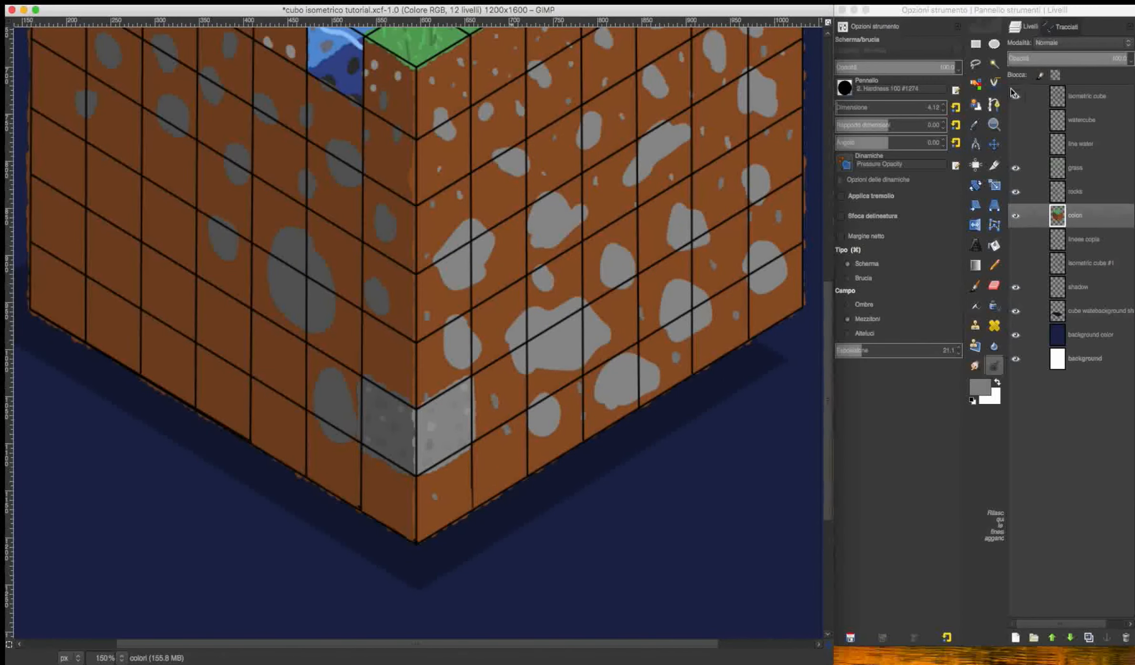
{"action": "left_click", "coordinate": [1016, 96]}
{"action": "key", "text": "minus"}
{"action": "key", "text": "minus"}
{"action": "key", "text": "minus"}
{"action": "key", "text": "minus"}
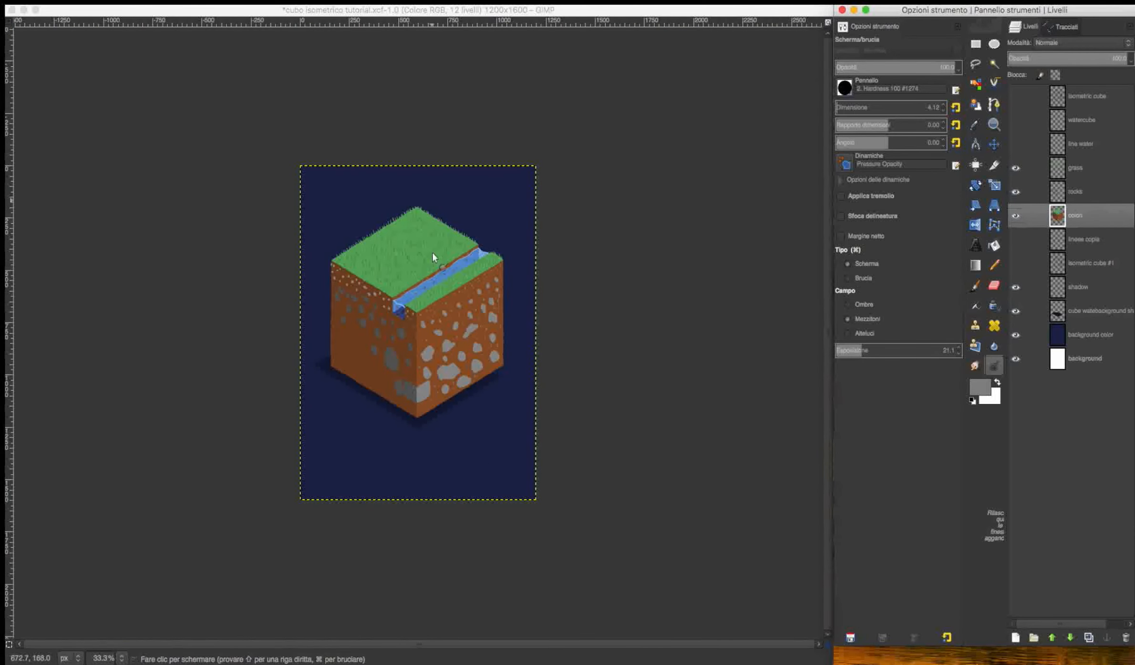
On the rocks layer, dodge the small rocks at the far end of the river's earth bank with a brush size of about 2
{"action": "key", "text": "plus"}
{"action": "key", "text": "plus"}
{"action": "key", "text": "plus"}
{"action": "key", "text": "plus"}
{"action": "key", "text": "plus"}
{"action": "left_click", "coordinate": [512, 342]}
{"action": "scroll", "coordinate": [512, 343], "scroll_direction": "up", "scroll_amount": 6}
{"action": "left_click", "coordinate": [1092, 192]}
{"action": "left_click", "coordinate": [688, 222]}
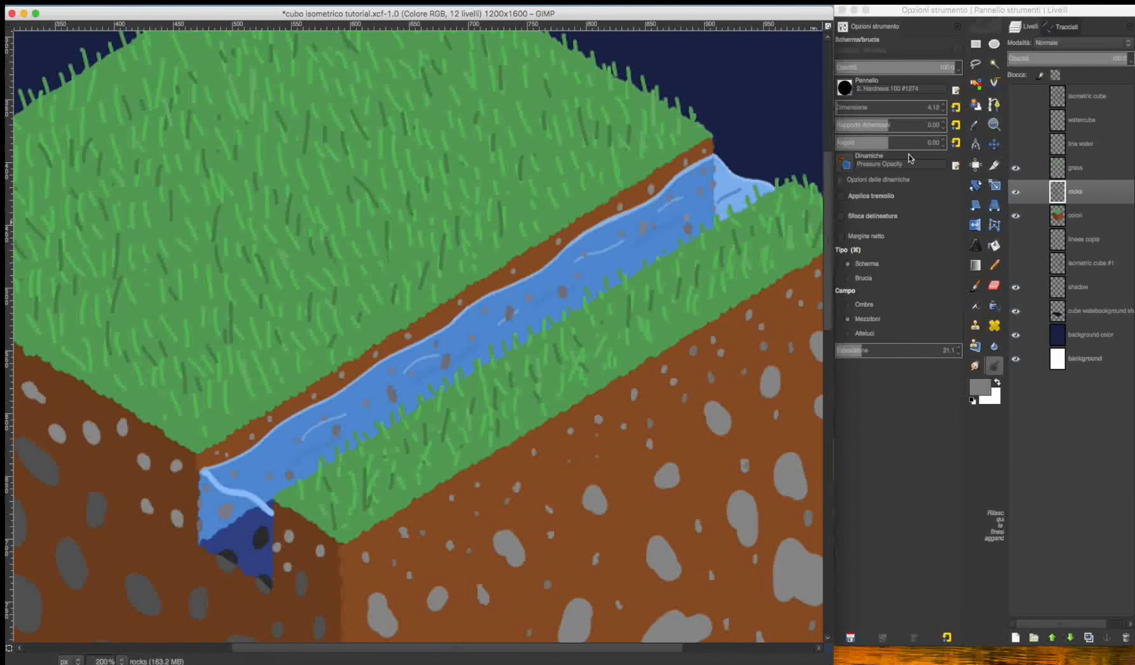
{"action": "key", "text": "minus"}
{"action": "key", "text": "plus"}
{"action": "key", "text": "plus"}
{"action": "key", "text": "plus"}
{"action": "left_click_drag", "start_coordinate": [713, 198], "coordinate": [308, 609]}
{"action": "double_click", "coordinate": [944, 110]}
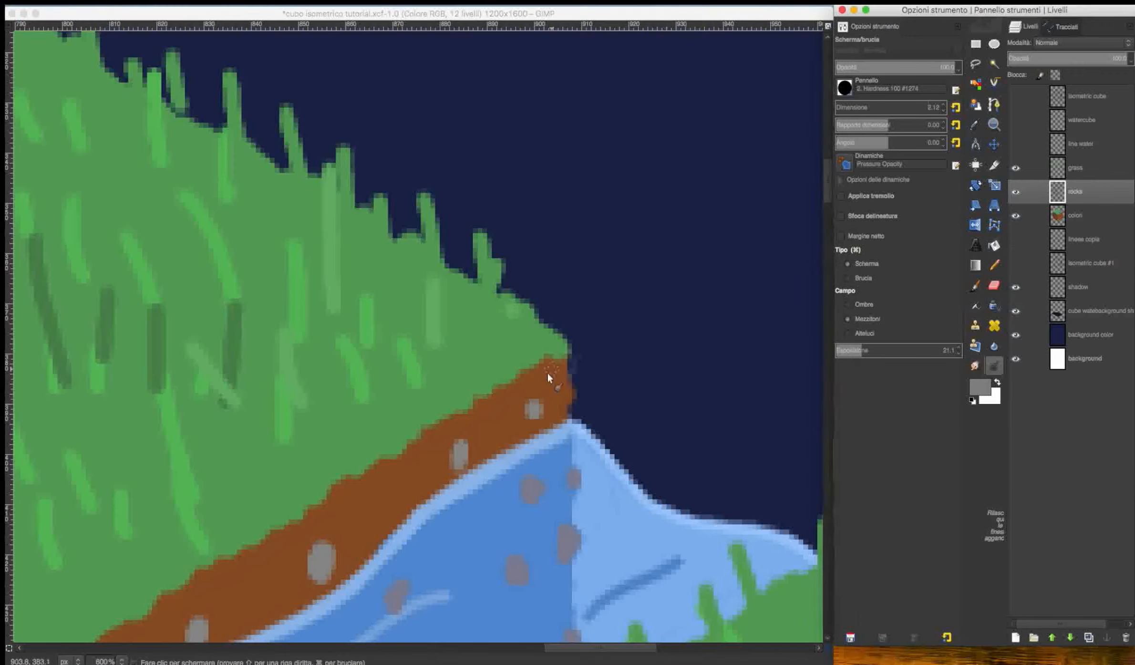
{"action": "left_click", "coordinate": [531, 410]}
Touch up the small rocks along the river with the gray Paintbrush on the rocks layer
{"action": "key", "text": "minus"}
{"action": "key", "text": "minus"}
{"action": "key", "text": "minus"}
{"action": "key", "text": "minus"}
{"action": "key", "text": "minus"}
{"action": "key", "text": "minus"}
{"action": "key", "text": "minus"}
{"action": "left_click_drag", "start_coordinate": [460, 466], "coordinate": [423, 218]}
{"action": "key", "text": "p"}
{"action": "left_click_drag", "start_coordinate": [616, 132], "coordinate": [542, 183]}
{"action": "left_click_drag", "start_coordinate": [558, 142], "coordinate": [577, 187]}
{"action": "key", "text": "plus"}
{"action": "key", "text": "plus"}
{"action": "key", "text": "plus"}
{"action": "key", "text": "plus"}
{"action": "key", "text": "plus"}
{"action": "key", "text": "plus"}
{"action": "key", "text": "plus"}
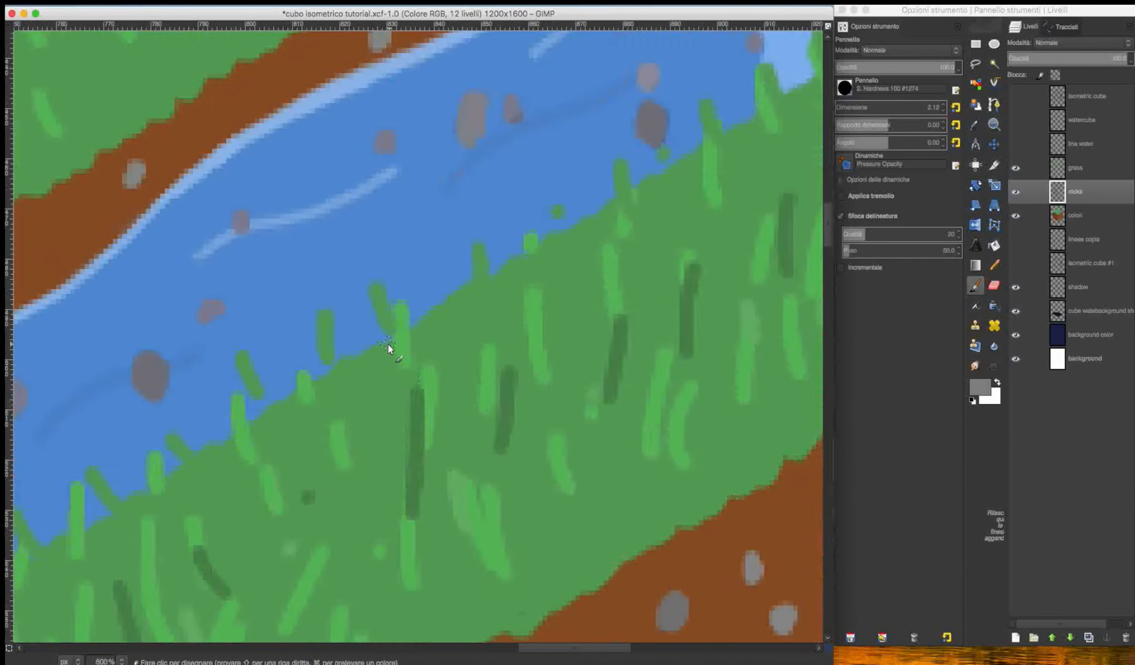
{"action": "left_click_drag", "start_coordinate": [406, 267], "coordinate": [365, 599]}
Burn darker shading into the small rocks along the river using midtones at the same small brush size
{"action": "left_click", "coordinate": [995, 365]}
{"action": "left_click_drag", "start_coordinate": [468, 285], "coordinate": [467, 312]}
{"action": "left_click_drag", "start_coordinate": [366, 331], "coordinate": [318, 147]}
{"action": "left_click_drag", "start_coordinate": [371, 246], "coordinate": [370, 268]}
{"action": "mouse_move", "coordinate": [48, 308]}
{"action": "left_mouse_down"}
{"action": "mouse_move", "coordinate": [238, 373]}
{"action": "mouse_move", "coordinate": [483, 165]}
{"action": "left_mouse_up"}
{"action": "key", "text": "minus"}
{"action": "key", "text": "minus"}
{"action": "key", "text": "minus"}
{"action": "key", "text": "minus"}
{"action": "left_click_drag", "start_coordinate": [243, 403], "coordinate": [386, 385]}
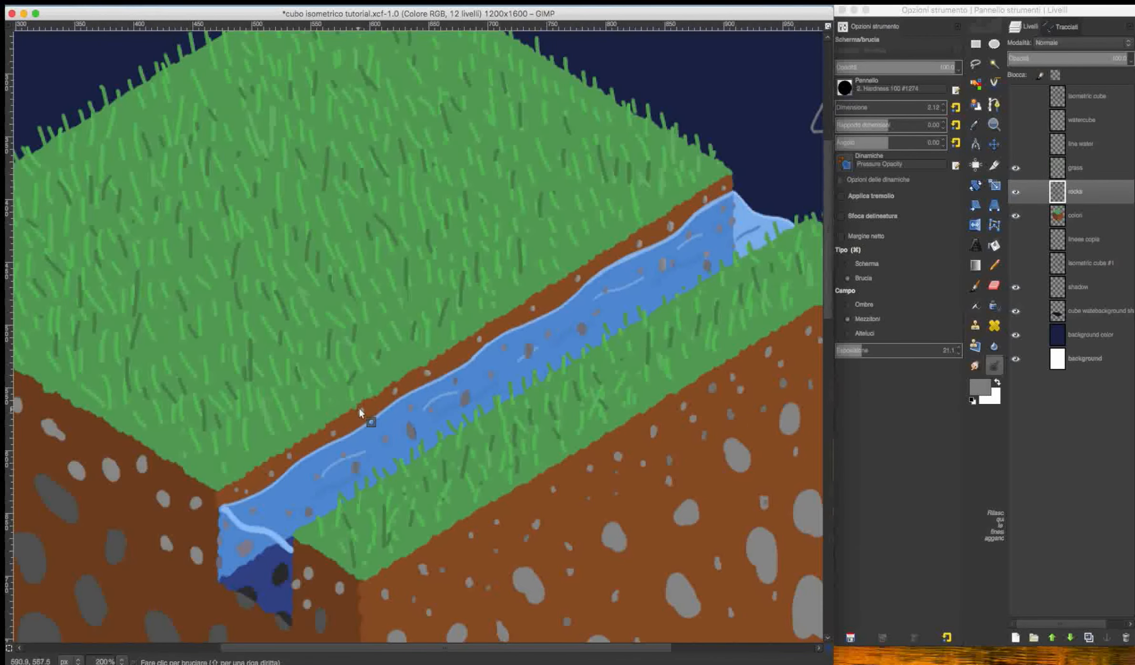
{"action": "key", "text": "minus"}
{"action": "key", "text": "minus"}
{"action": "key", "text": "minus"}
{"action": "key", "text": "shift+e"}
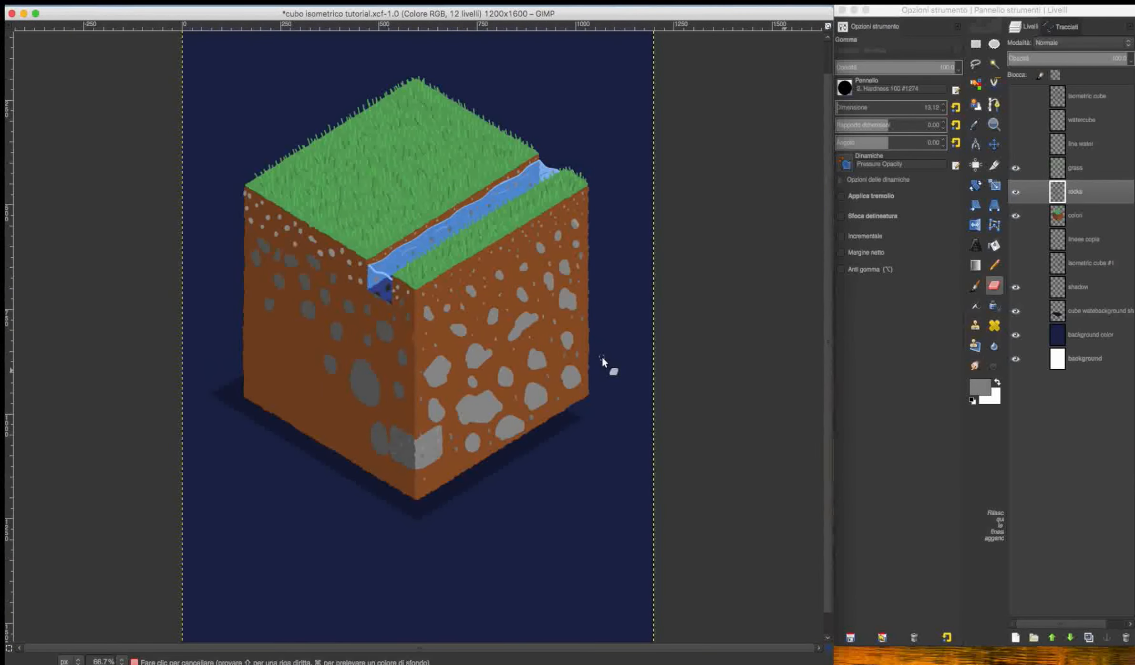
{"action": "key", "text": "minus"}
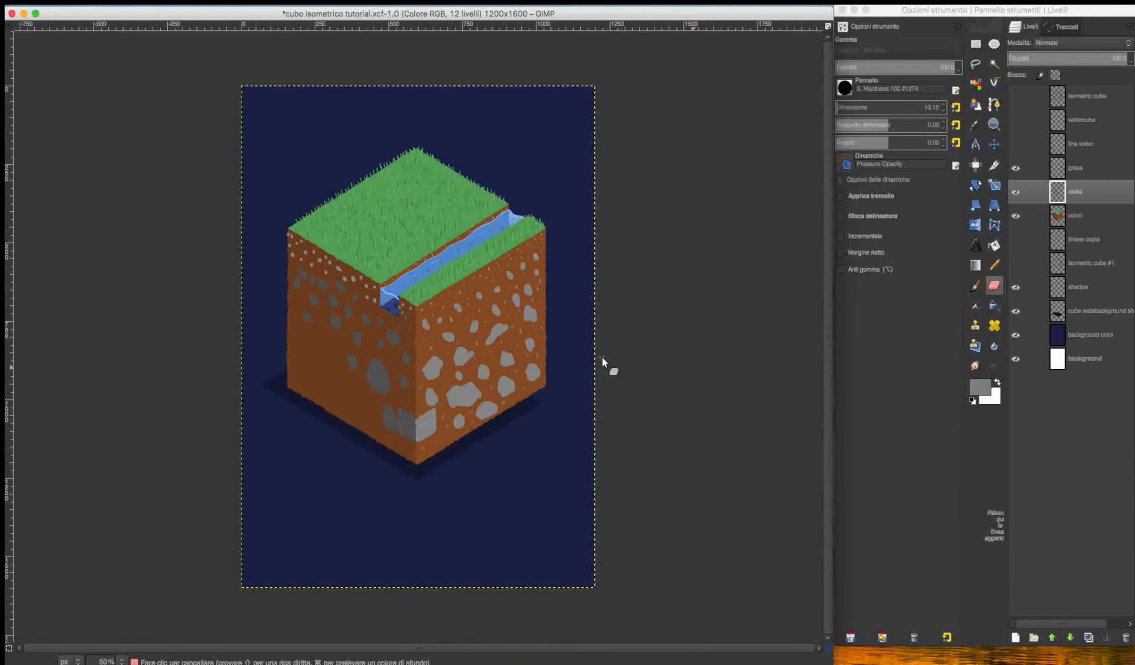